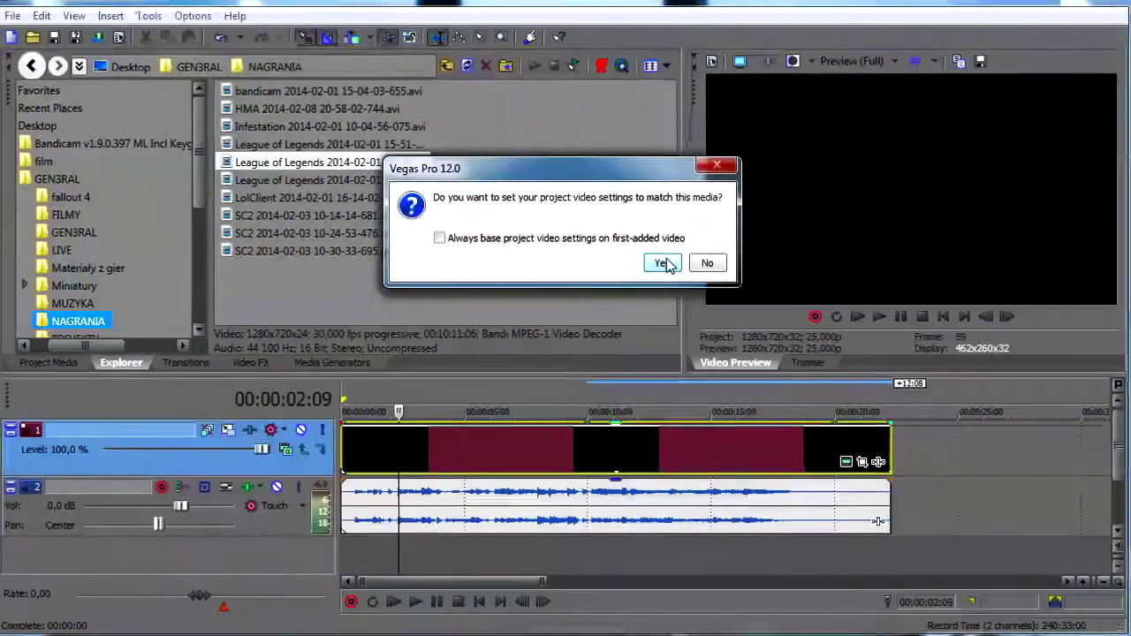
Step: Match the project video settings to the League of Legends recording added to the timeline
click(661, 263)
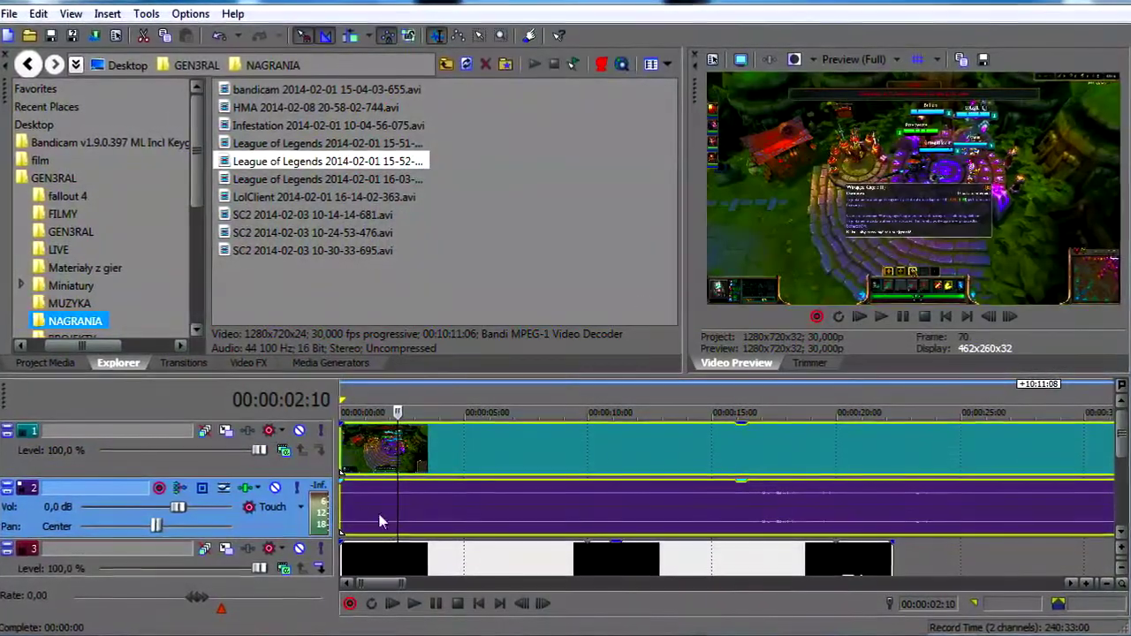
click(488, 500)
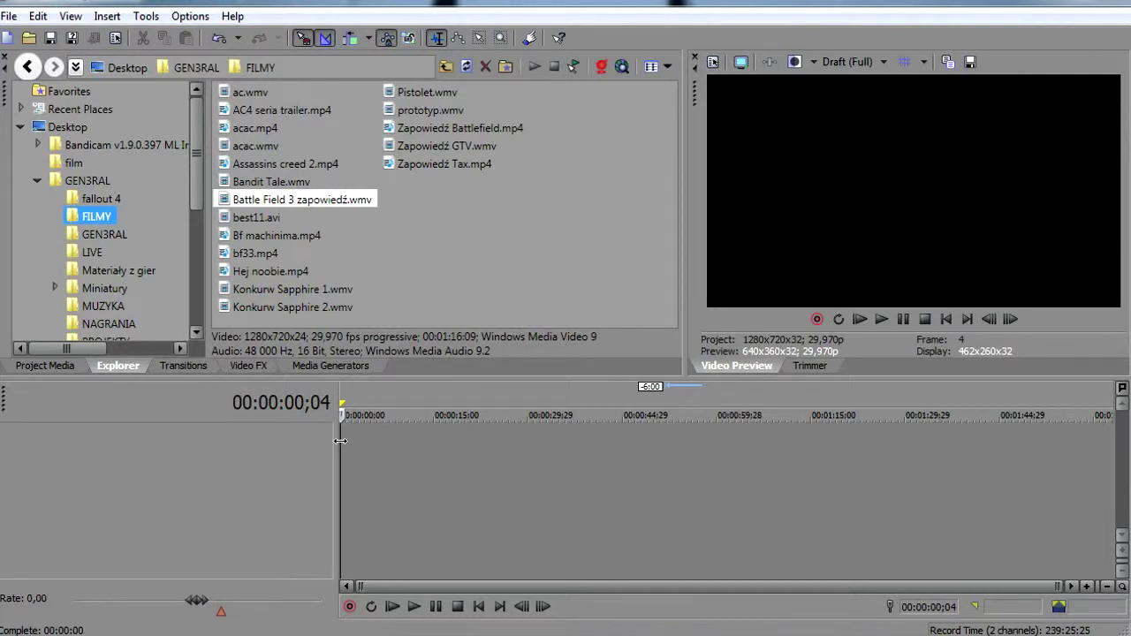
Step: Examine the available video effects and the presets of Color Corrector, Chroma Blur and Convolution Kernel
click(262, 366)
click(115, 257)
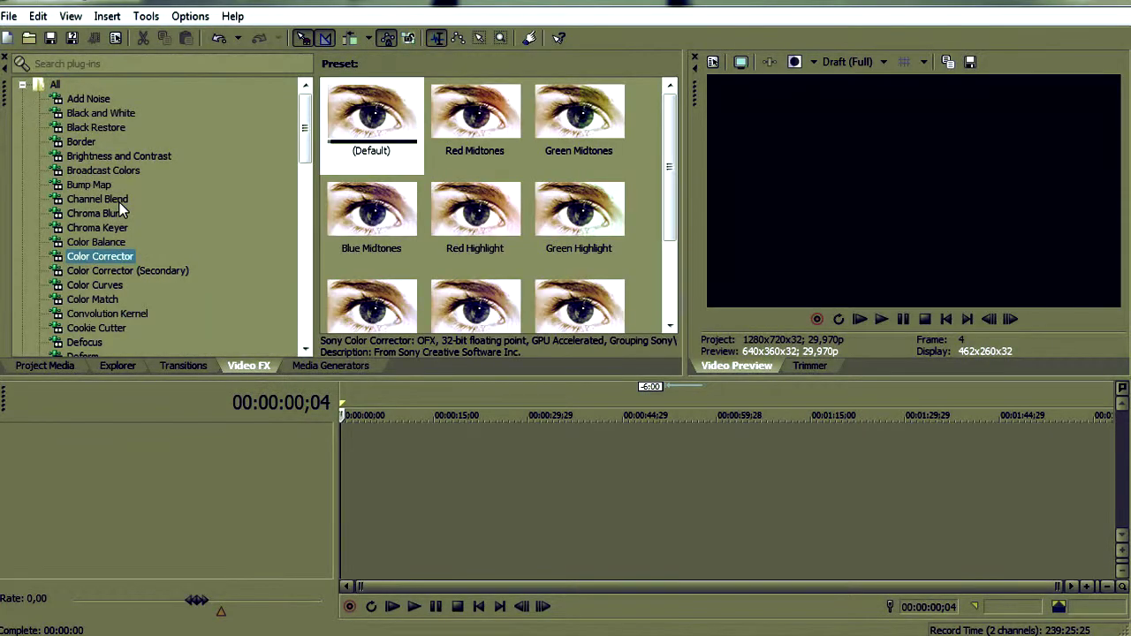
click(99, 213)
scroll(97, 203, down, 3)
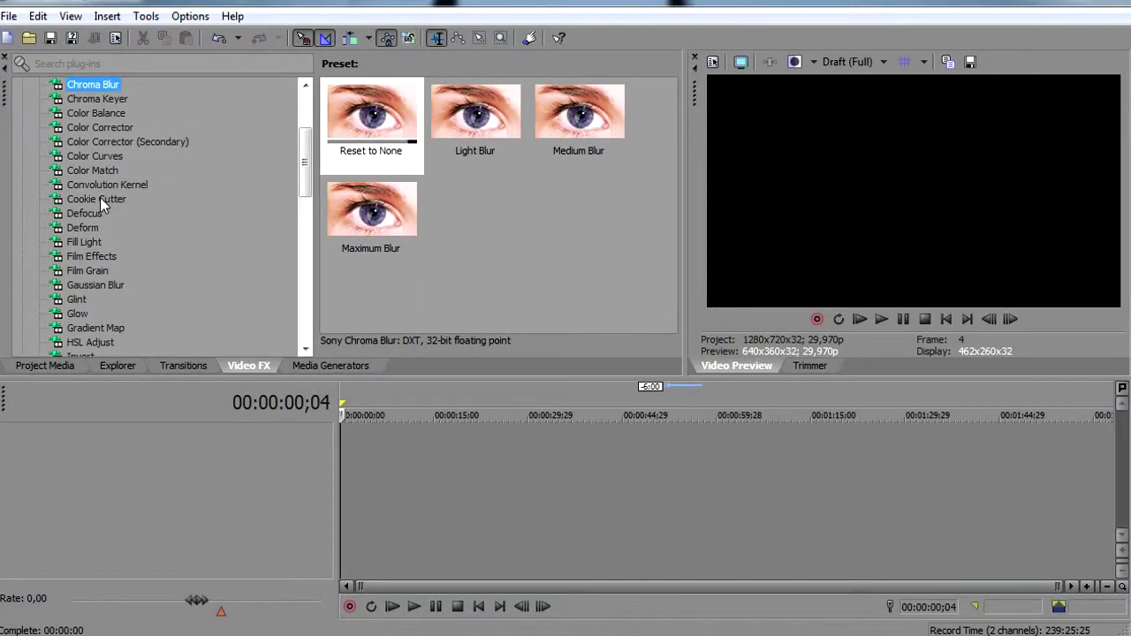
click(99, 187)
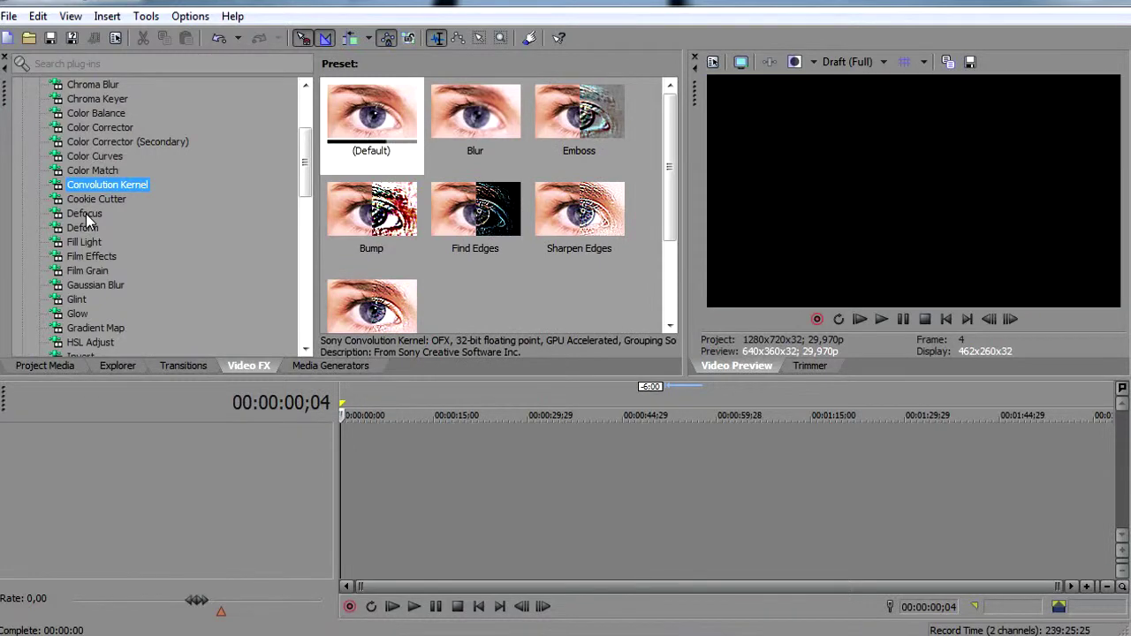
Step: Add Battle Field 3 zapowiedź.wmv from the FILMY folder to the start of the empty timeline and dismiss the audio proxy notice
click(117, 366)
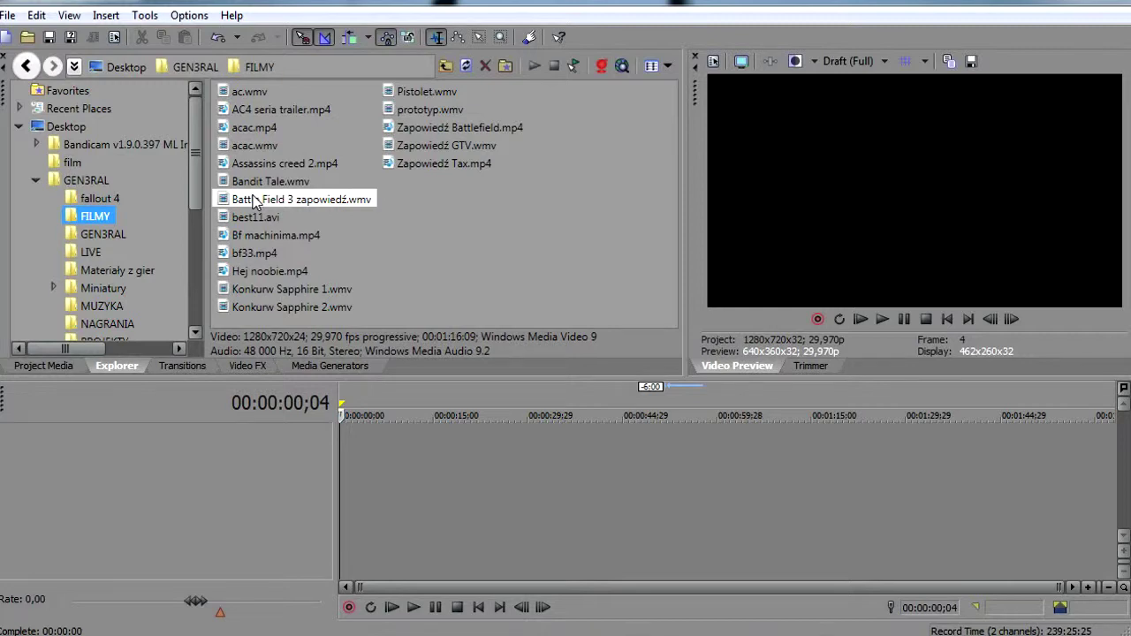
drag(323, 440, 349, 455)
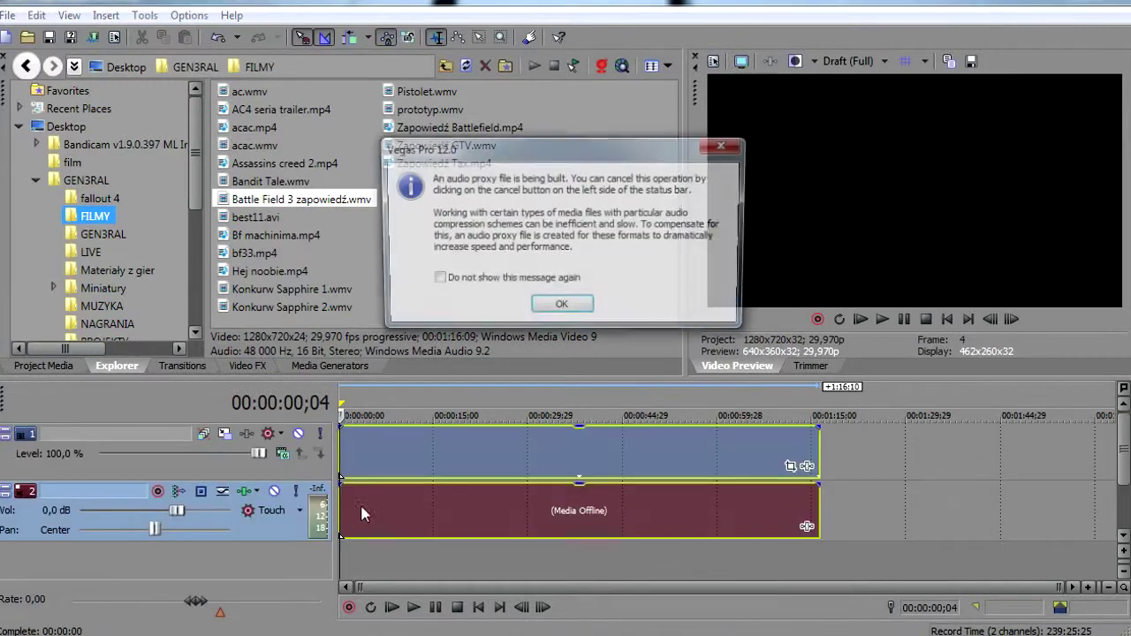
key(Return)
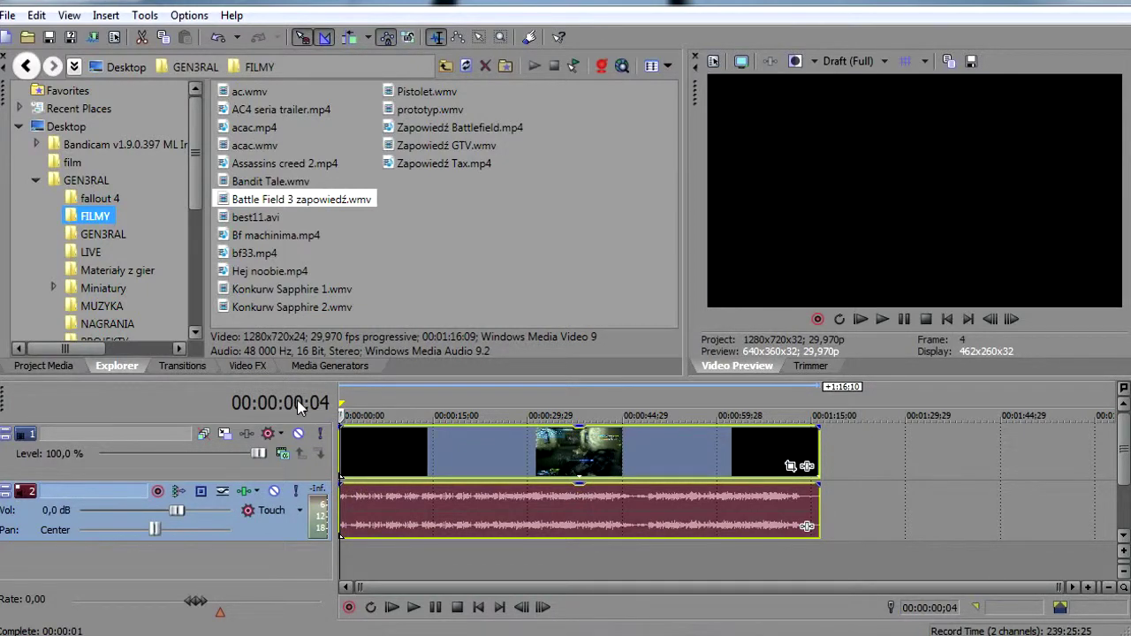
Step: Play the opening seconds of the Battle Field 3 clip and pause the playback
key(space)
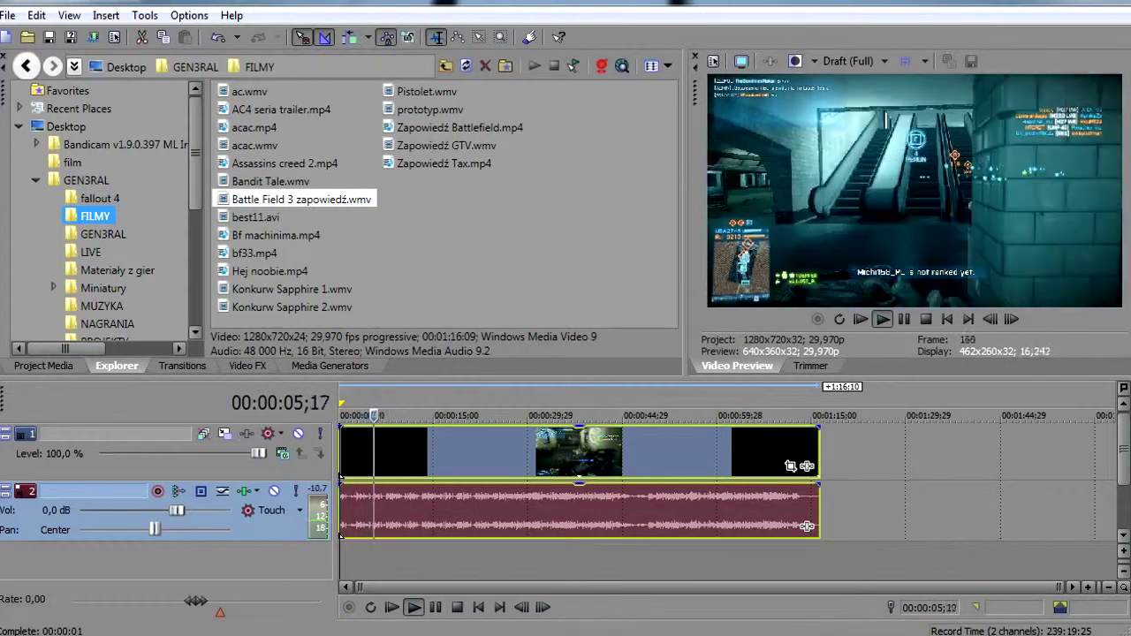
key(Return)
click(379, 460)
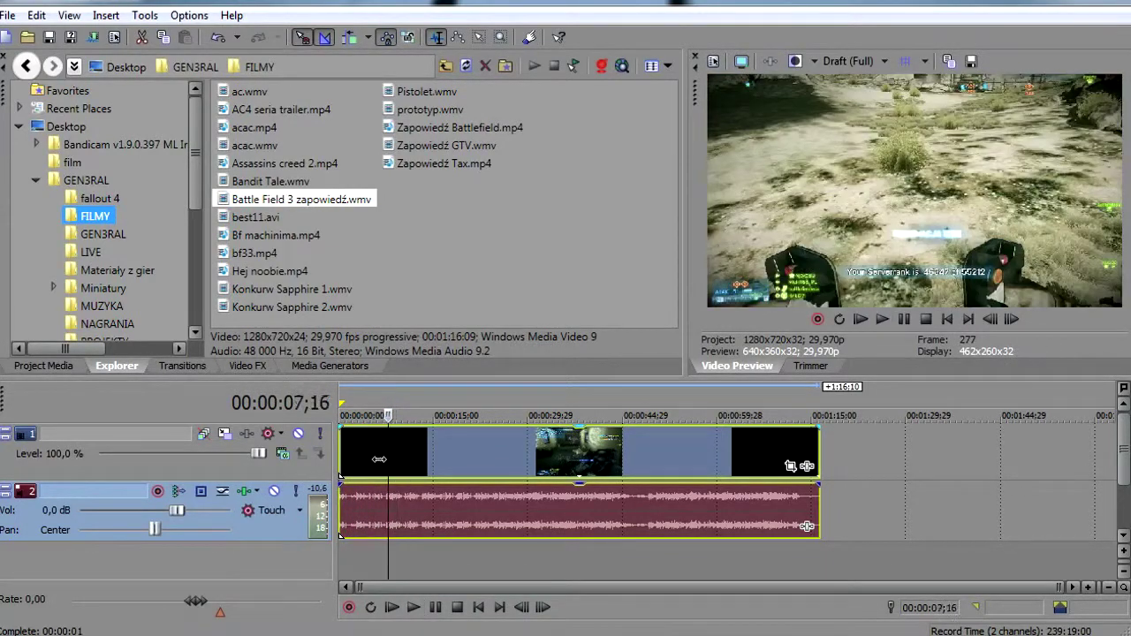
Step: Preview frames at various points along the clip, finishing with the timeline cursor at 00:00:15;24
click(372, 460)
click(377, 458)
click(384, 457)
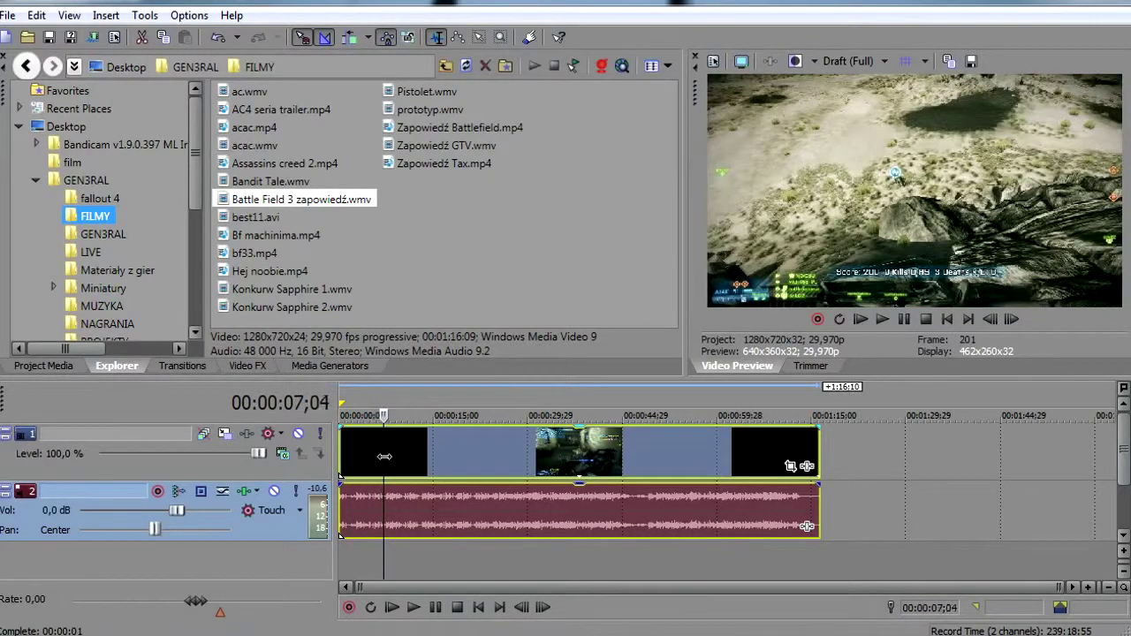
click(408, 457)
click(468, 457)
click(581, 458)
click(406, 456)
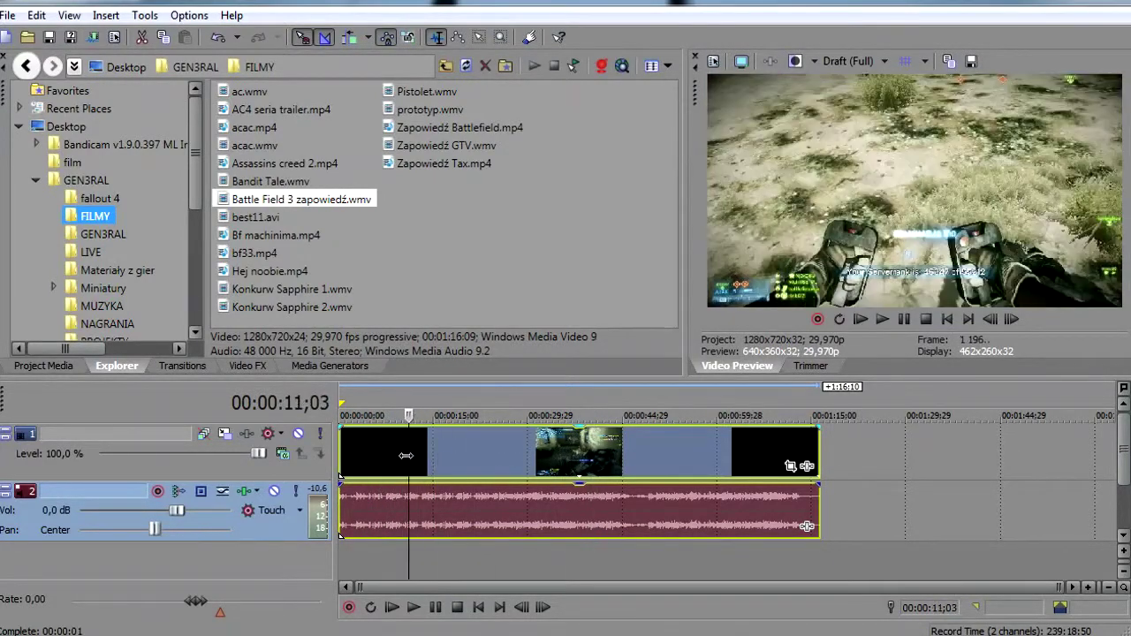
click(434, 456)
click(467, 456)
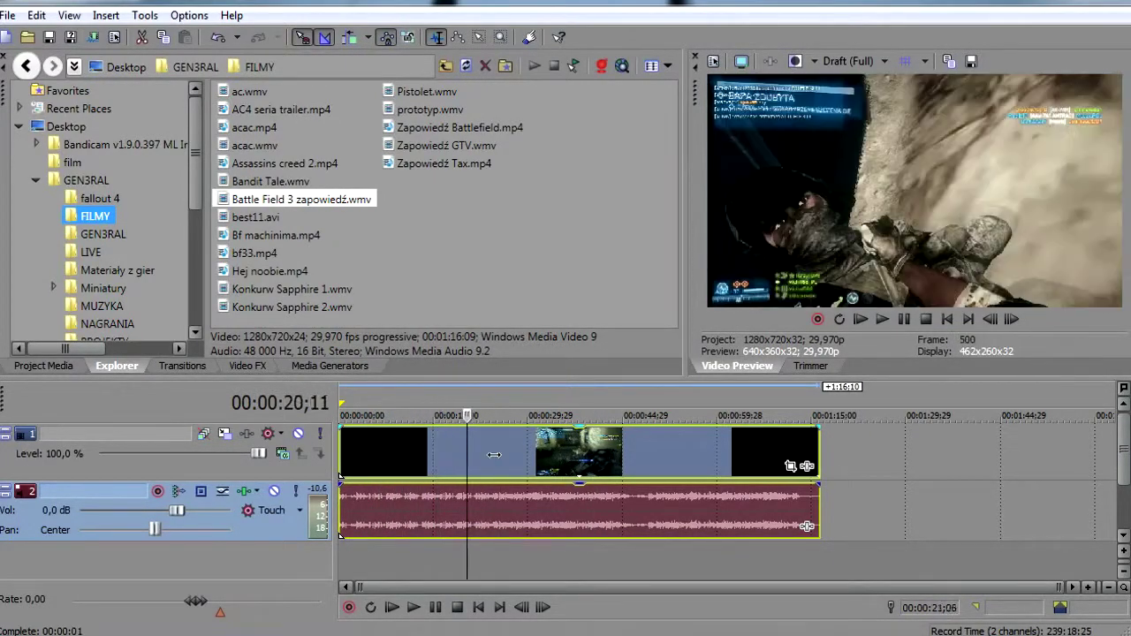
click(545, 455)
click(561, 455)
click(765, 455)
click(636, 455)
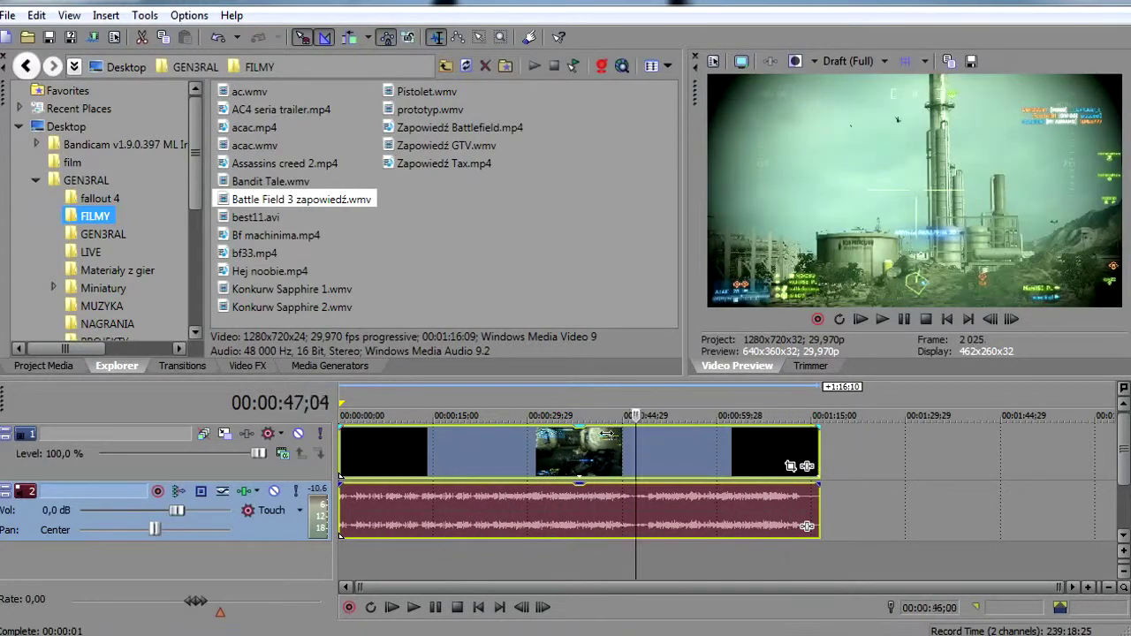
click(689, 455)
click(525, 455)
click(439, 455)
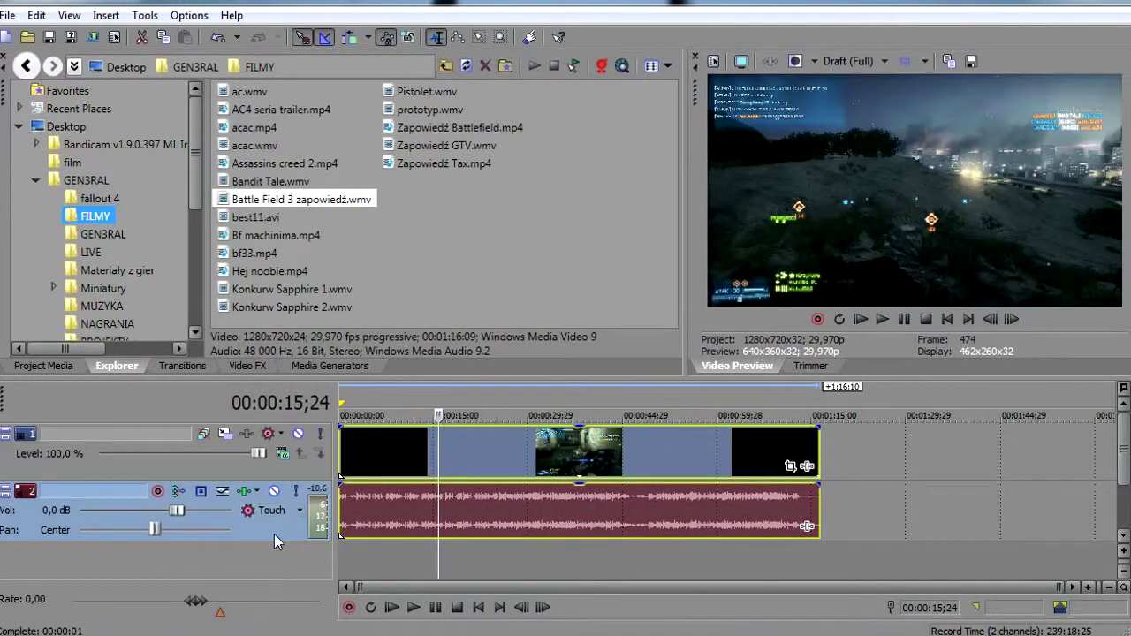
Step: Insert an empty audio track above the clip's audio track and delete it again
right_click(267, 527)
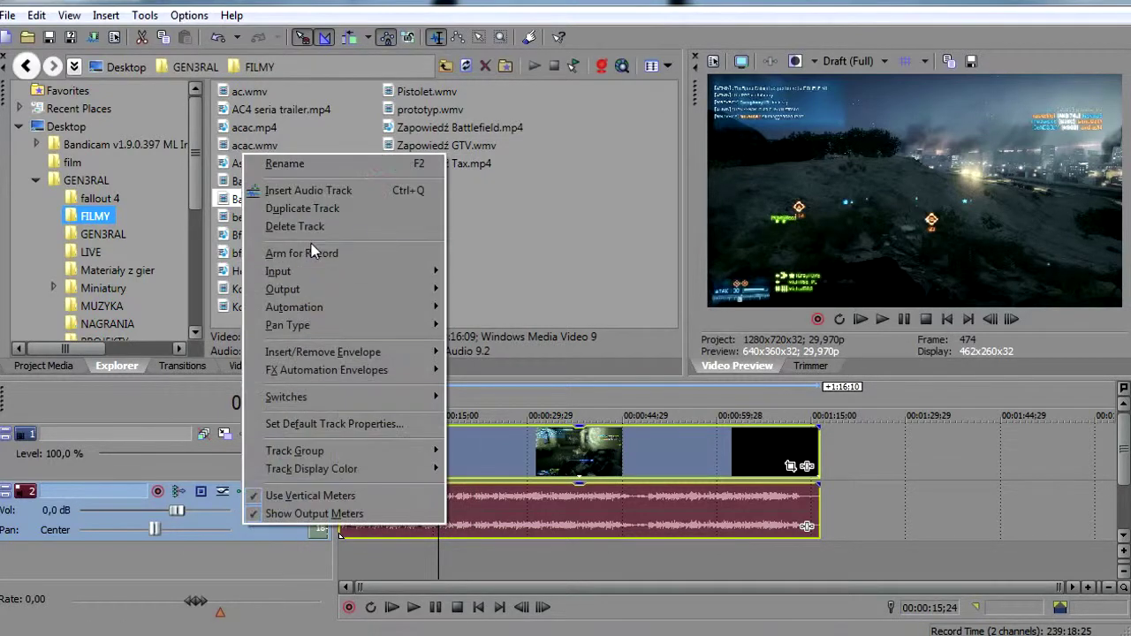
click(335, 193)
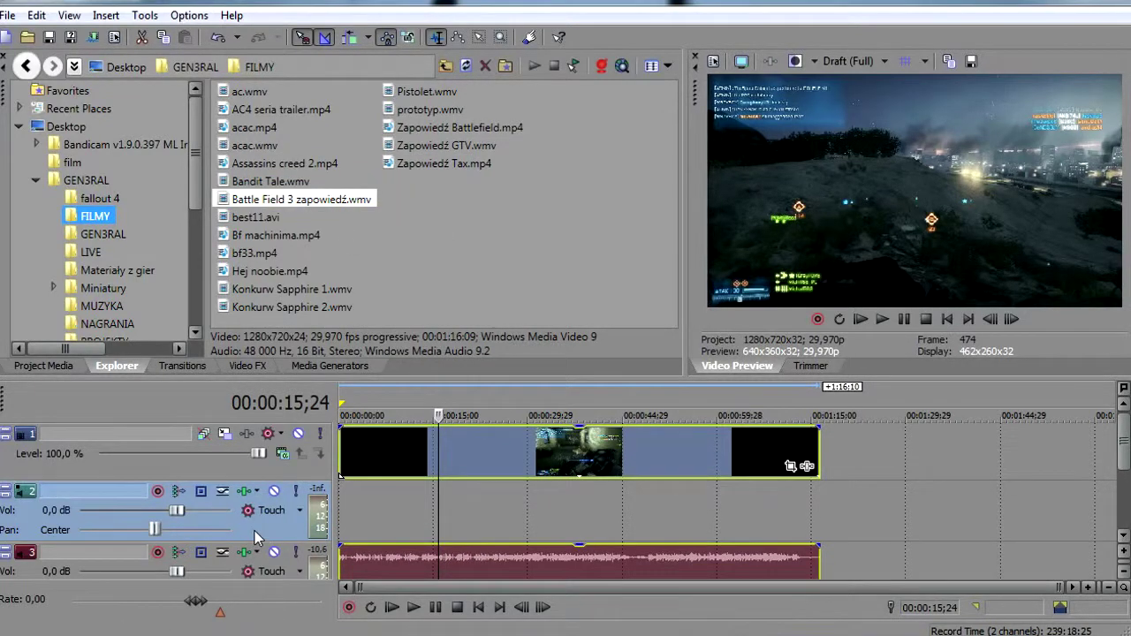
right_click(255, 537)
click(347, 225)
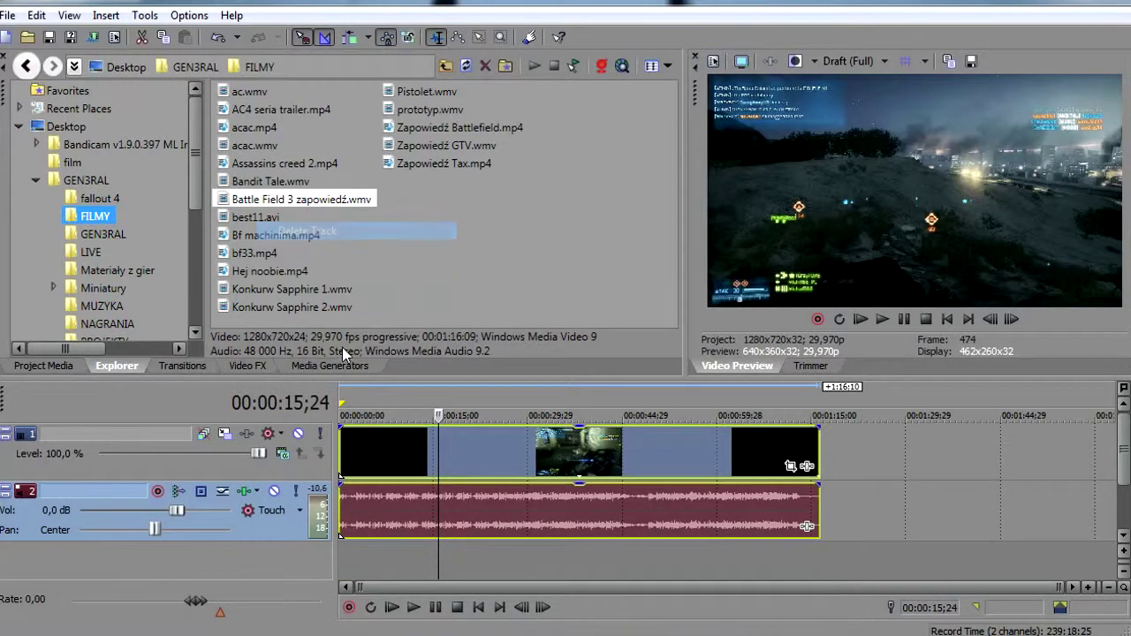
Step: Insert an empty video track above the clip's video track and delete it again
click(267, 471)
right_click(267, 472)
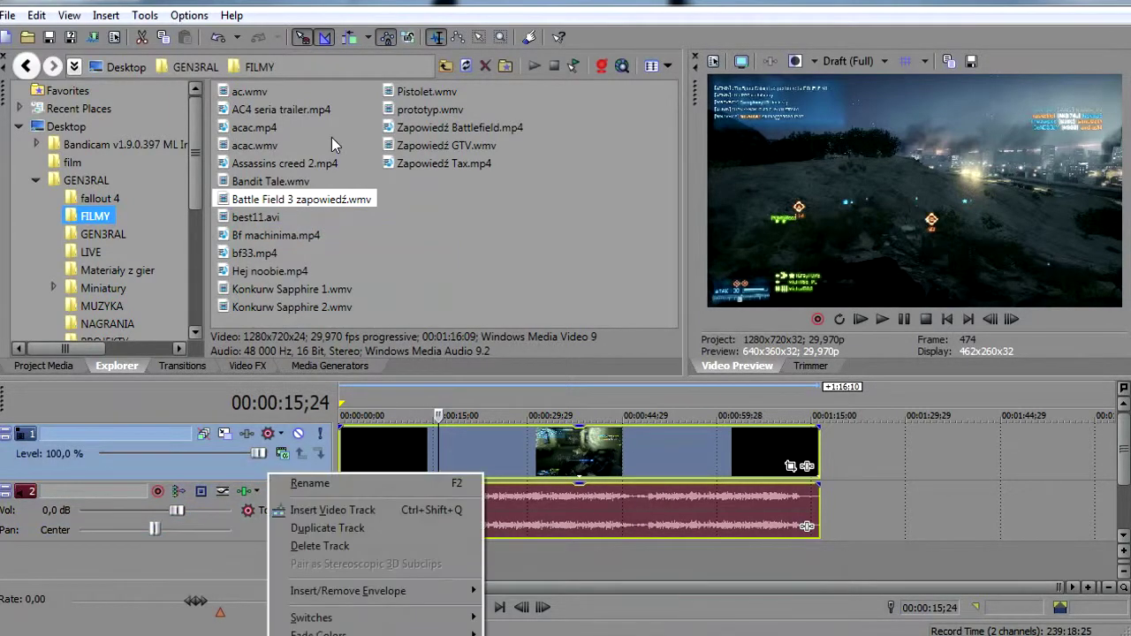
click(351, 512)
right_click(215, 475)
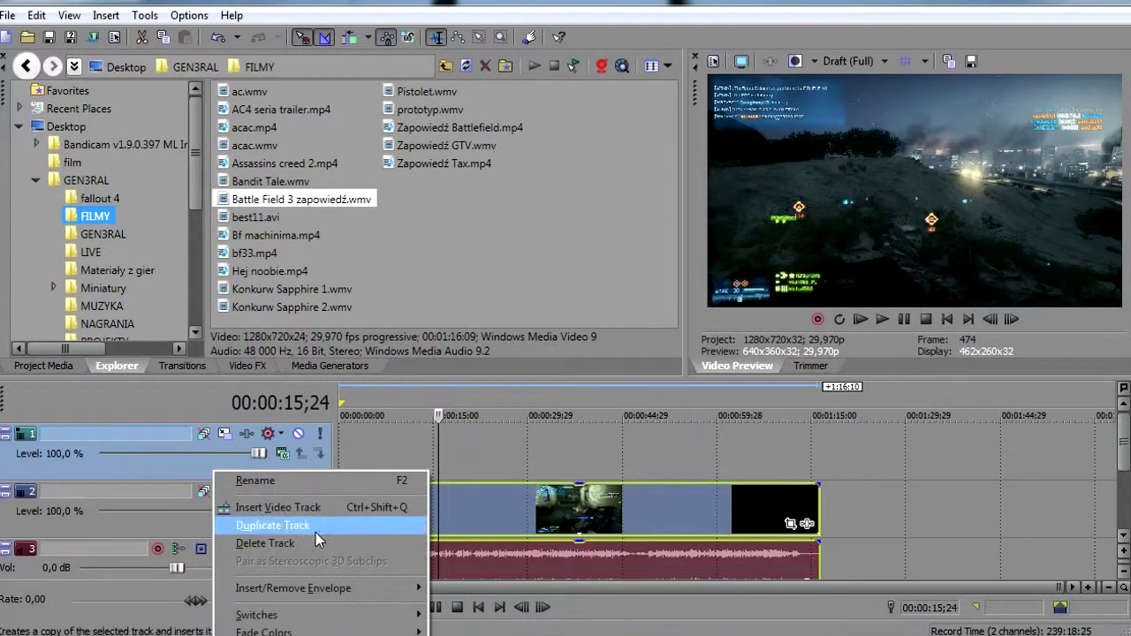
click(321, 550)
Step: Rename the clip's video track as "Video 1"
right_click(281, 477)
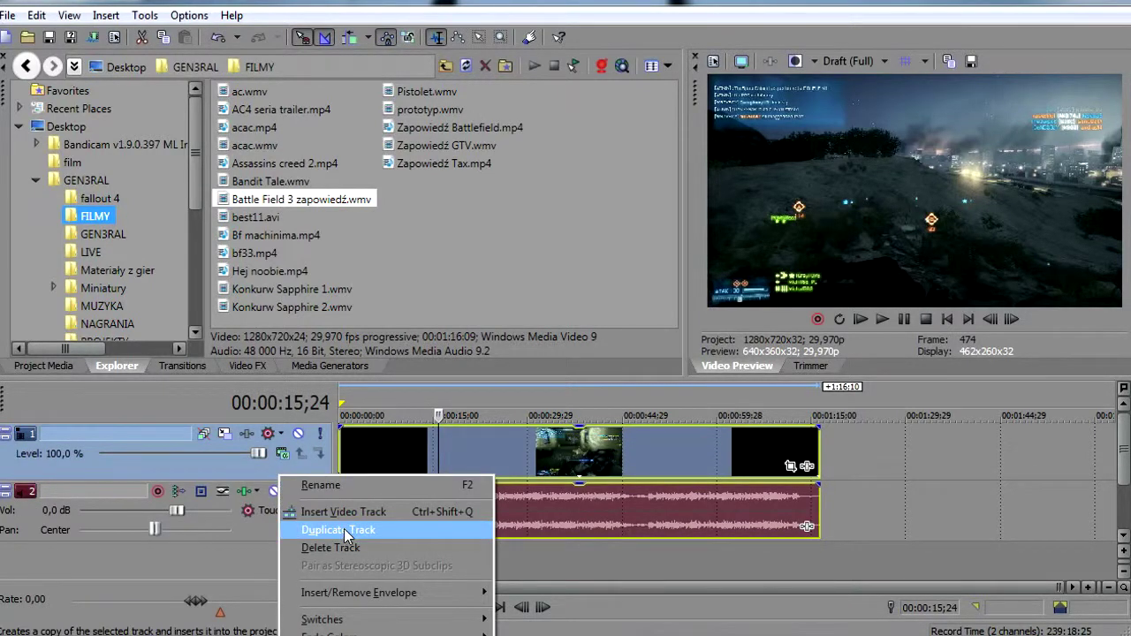
click(351, 488)
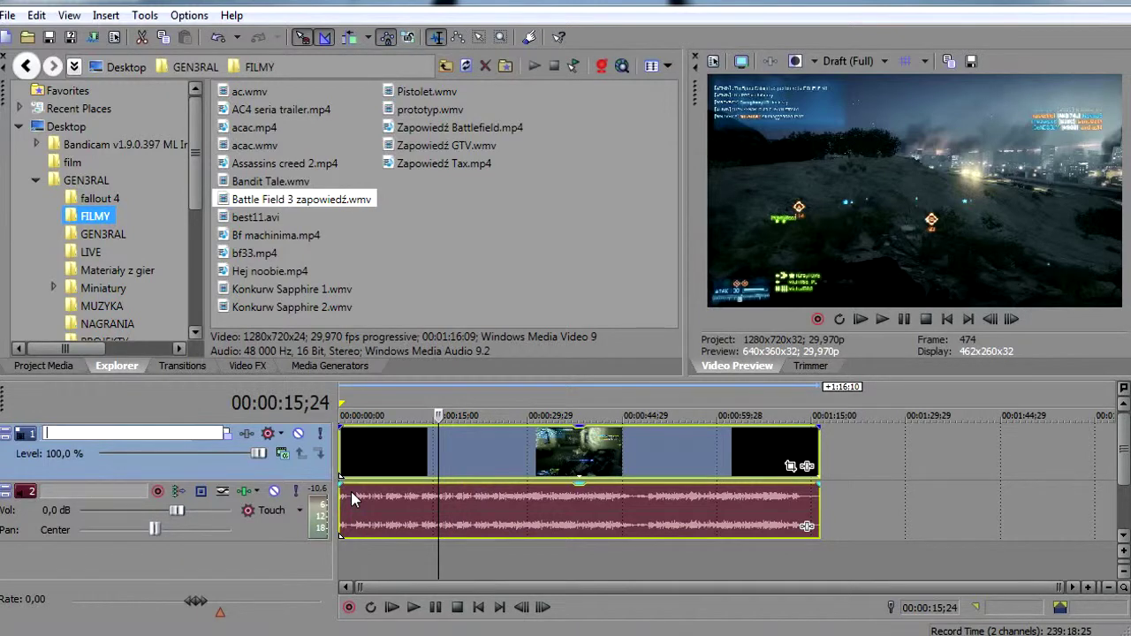
text(M)
key(Return)
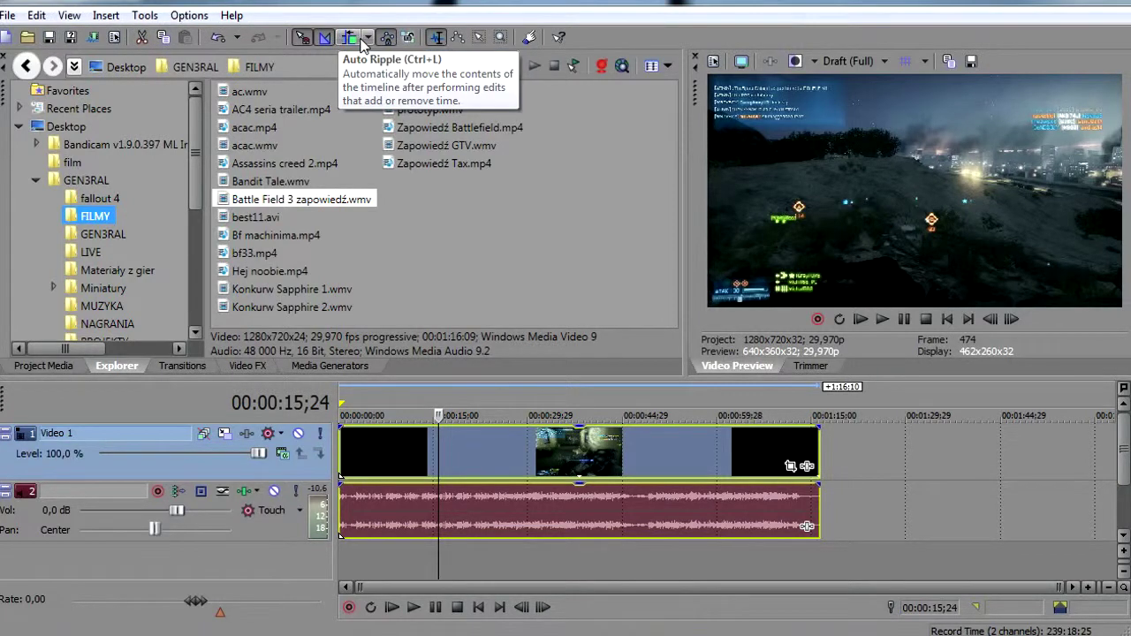
Step: Open the Render As settings, choose the HD JAKOŚĆ template under MainConcept AVC/AAC, and close them without rendering
click(7, 15)
mouse_move(26, 19)
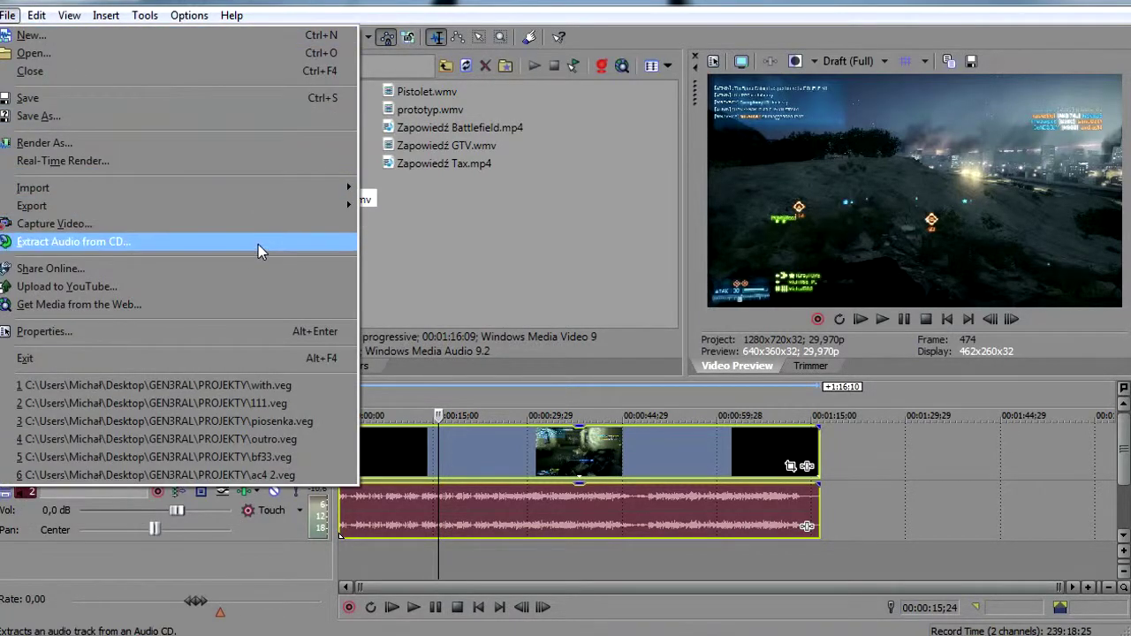
click(162, 141)
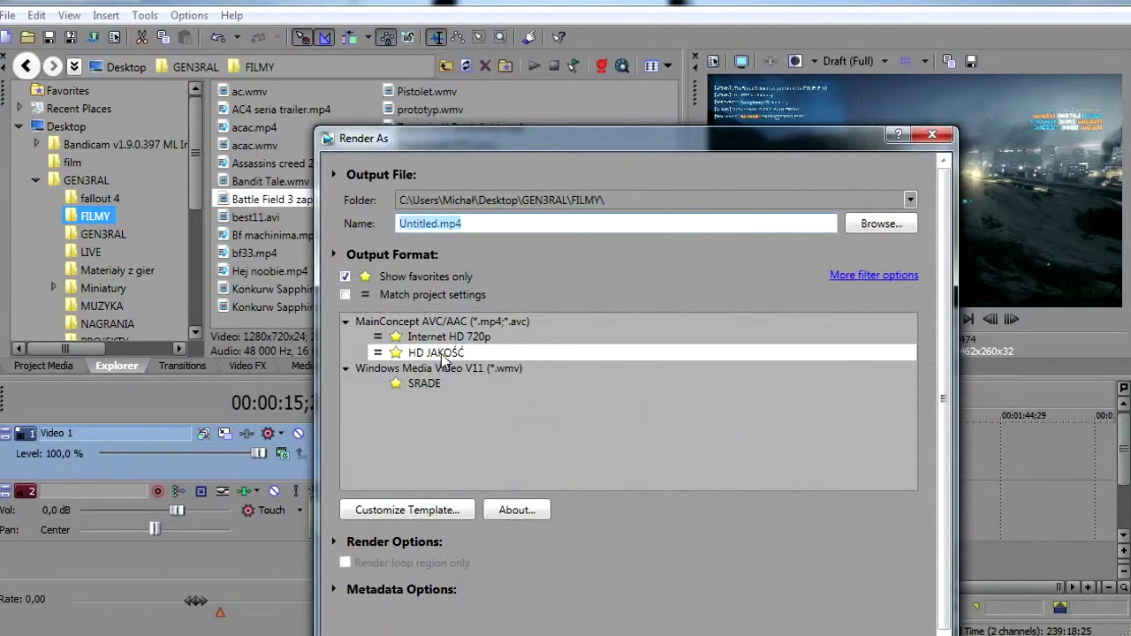
click(452, 353)
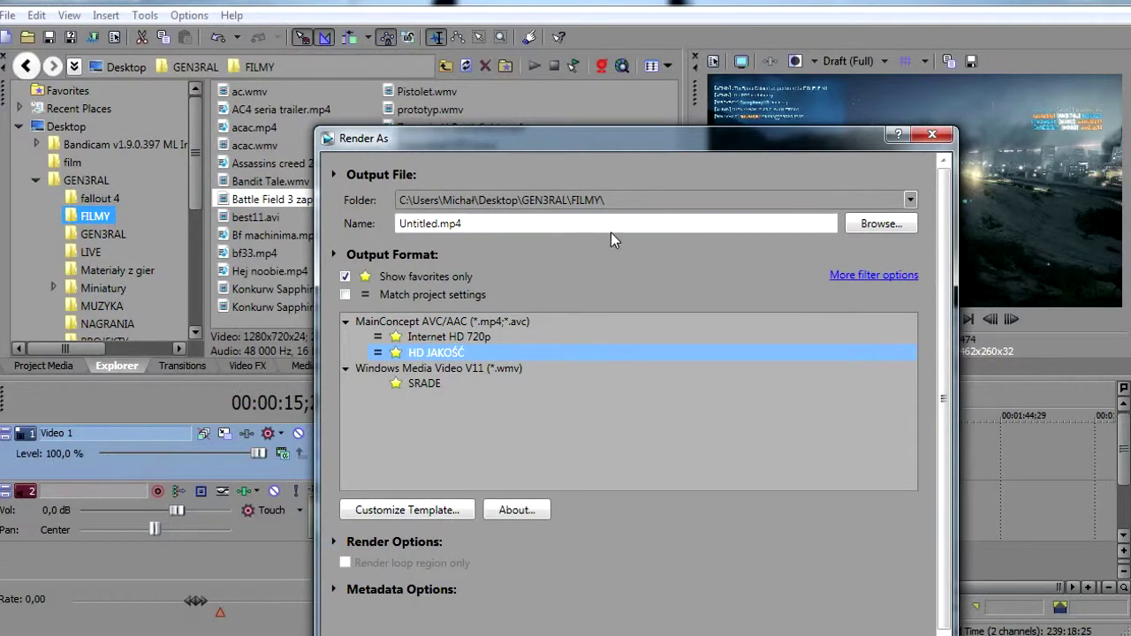
click(896, 624)
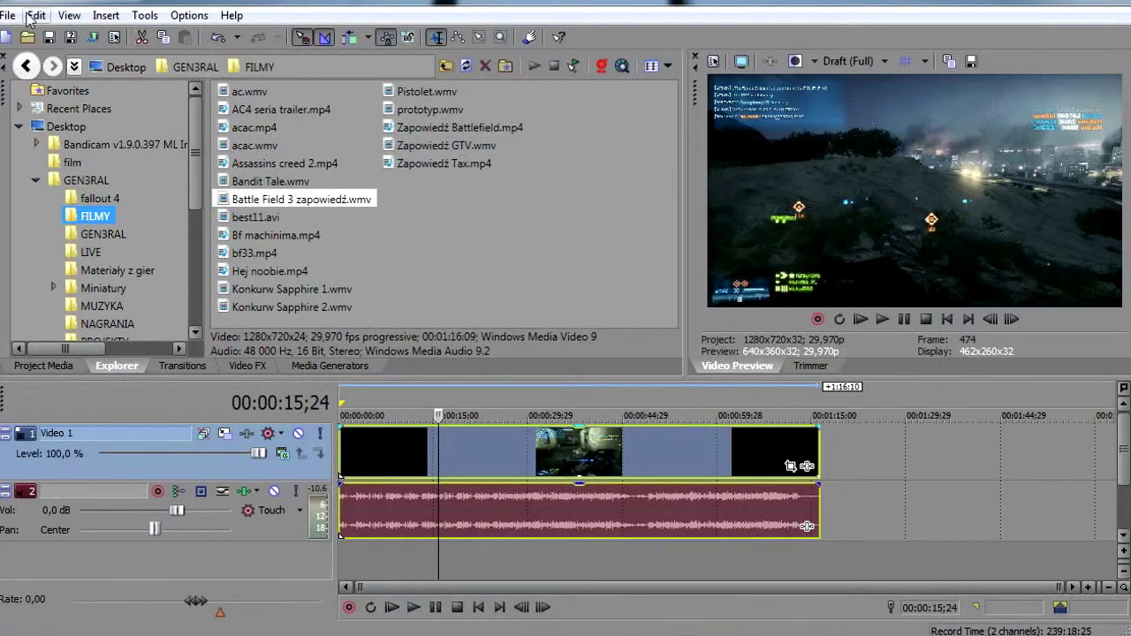
Step: Trim the start of the video and audio events to the cursor at 00:00:15;24 and undo the trim
click(35, 15)
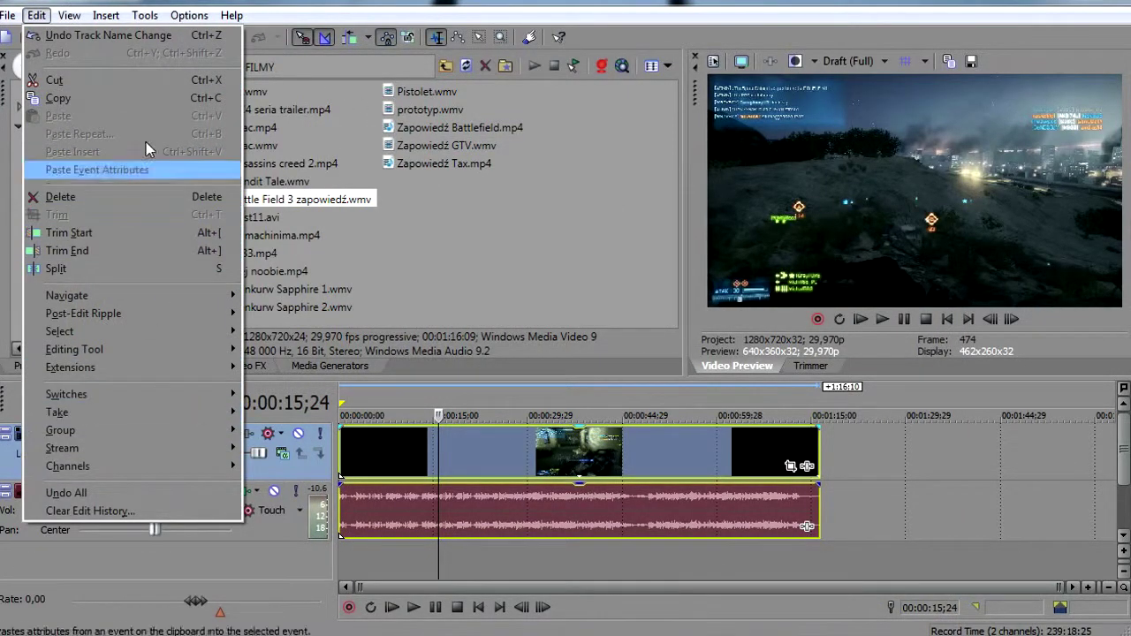
click(32, 13)
click(30, 10)
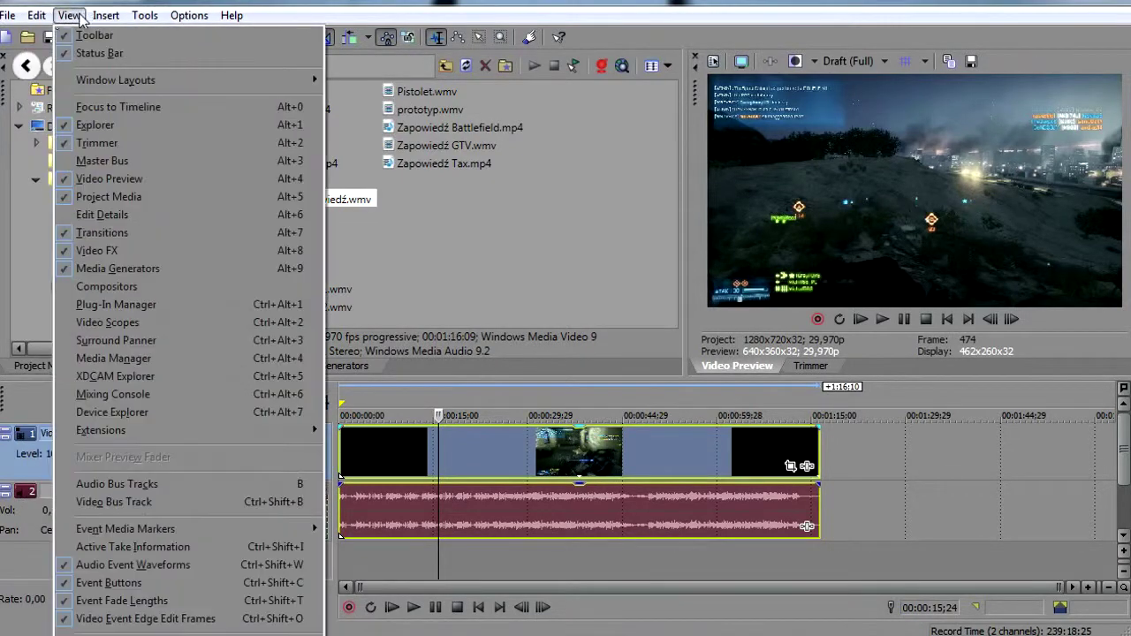
mouse_move(60, 19)
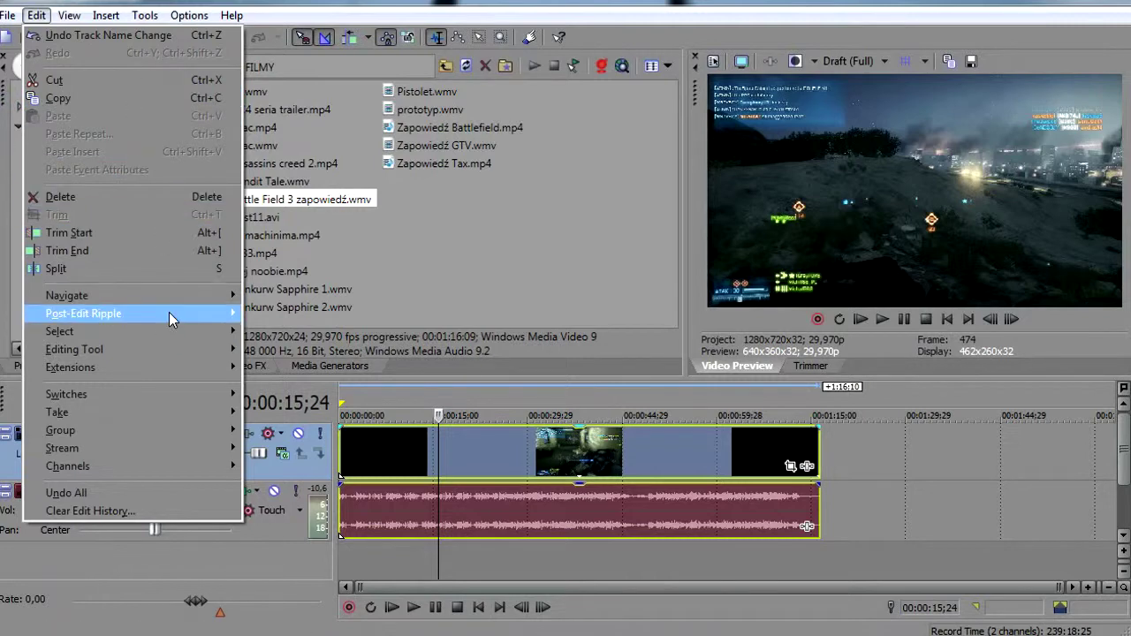
mouse_move(177, 299)
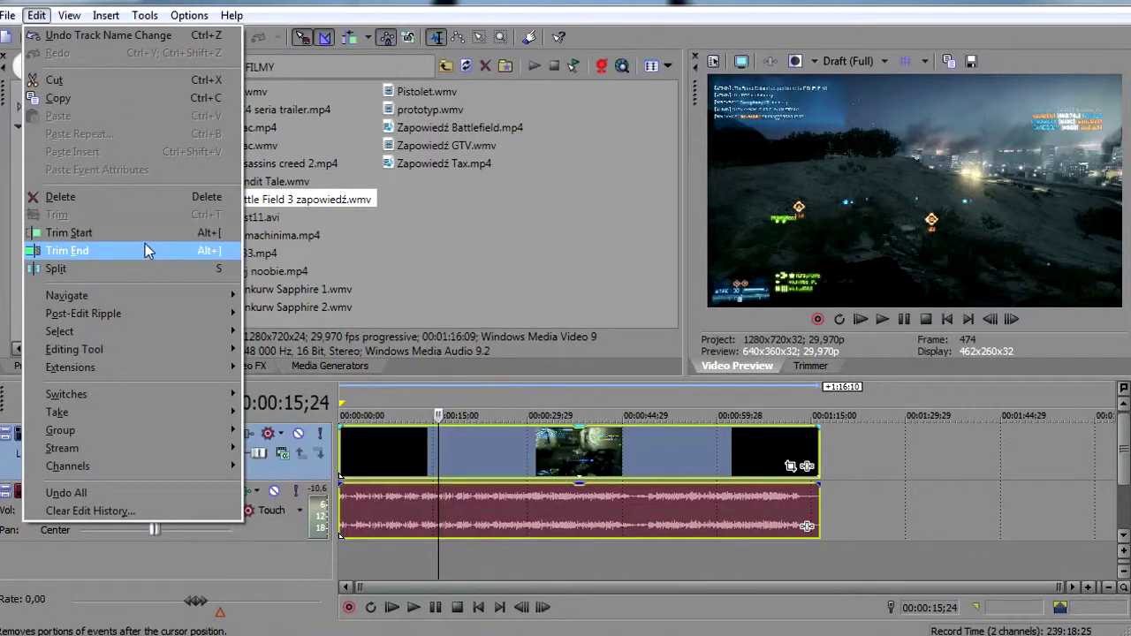
click(125, 232)
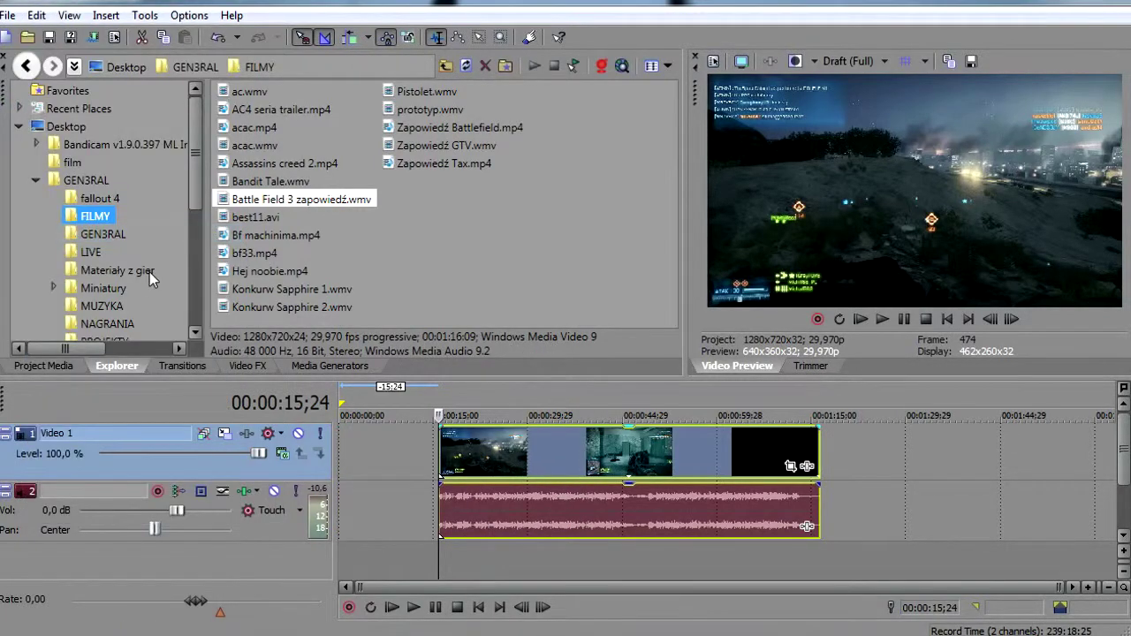
key(ctrl+z)
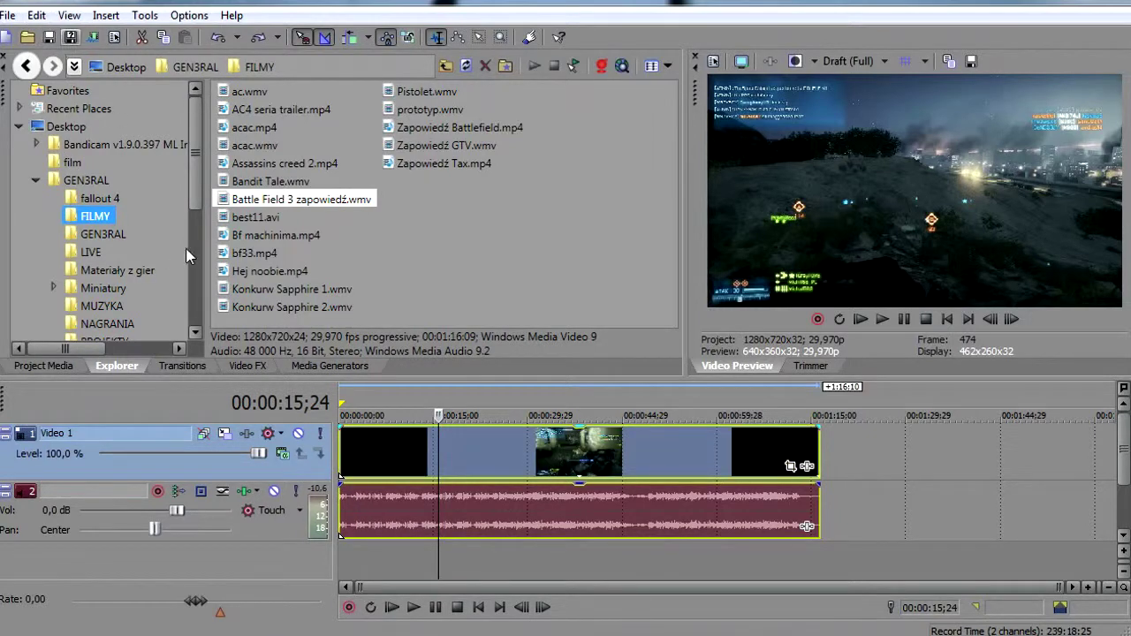
Step: Examine the edit, view, insert, tools and options commands, the video event's own commands, and the Enable Snapping and Ignore Event Grouping toggles
click(610, 530)
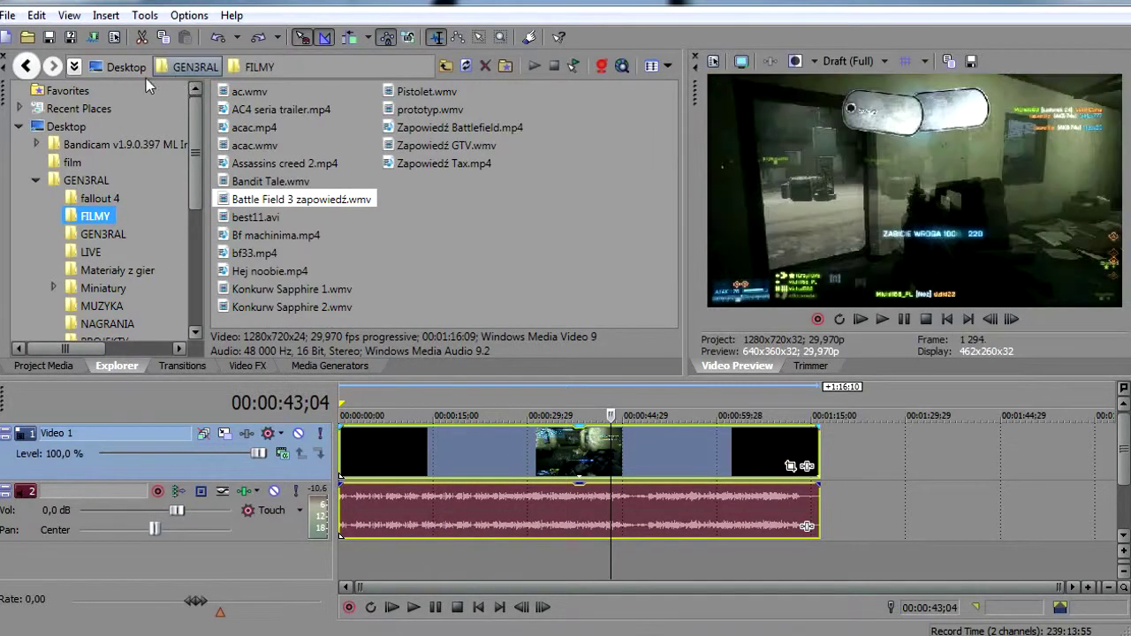
click(37, 17)
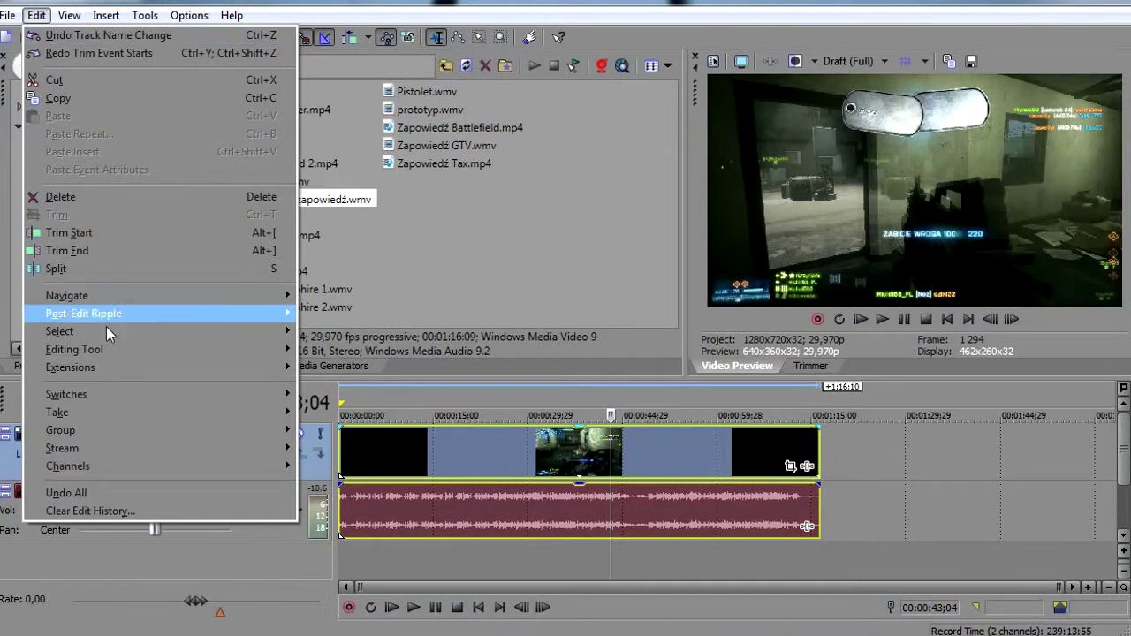
mouse_move(63, 15)
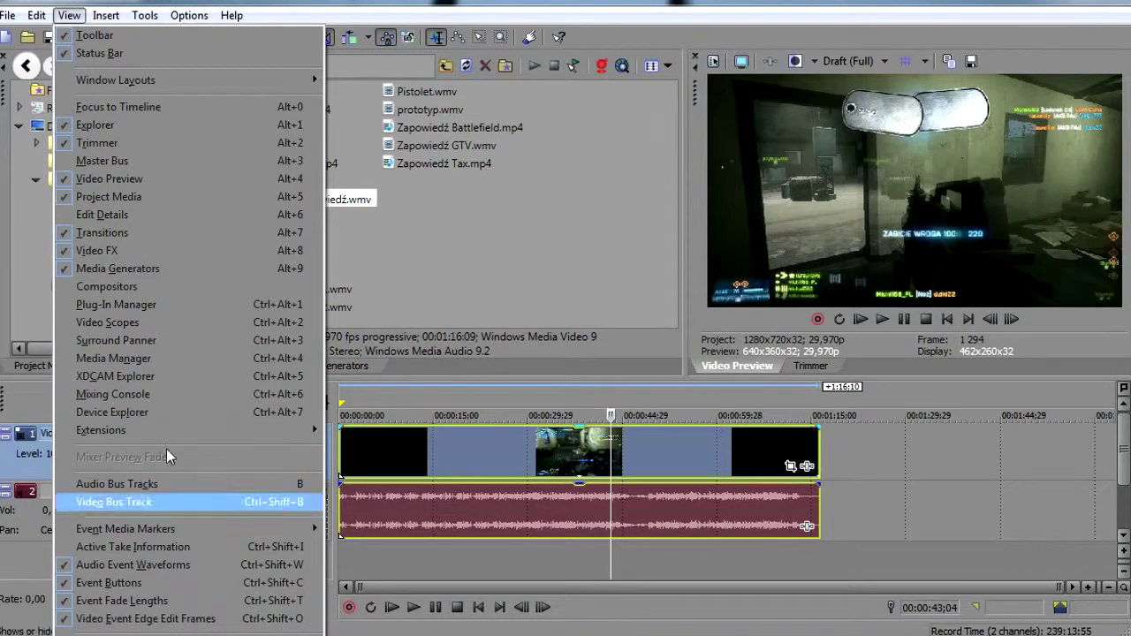
mouse_move(105, 15)
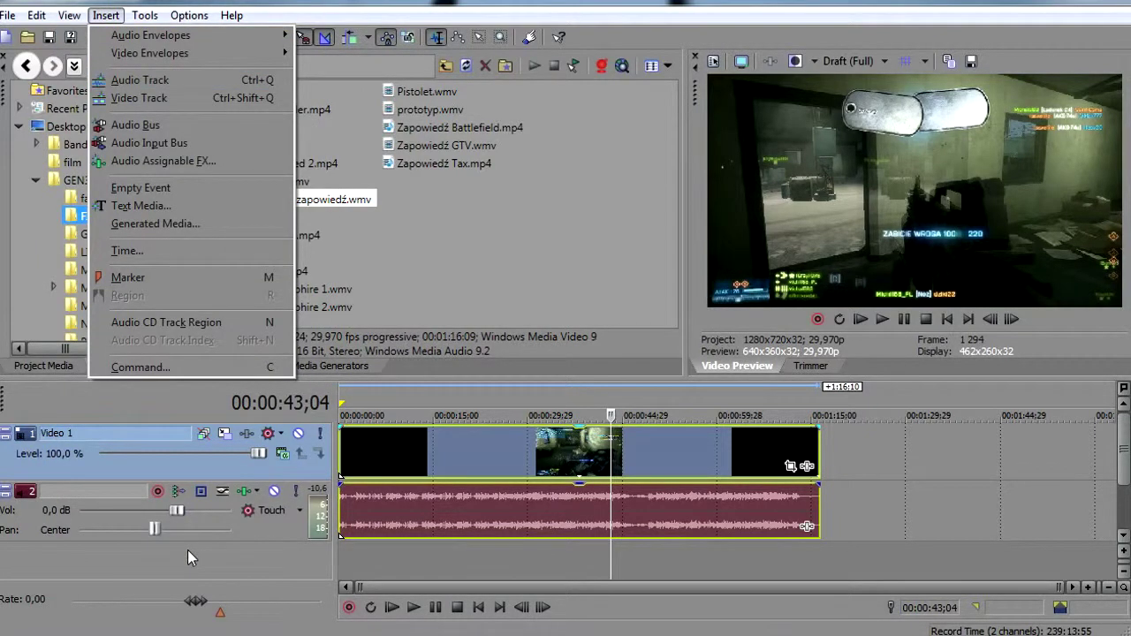
click(273, 534)
right_click(274, 534)
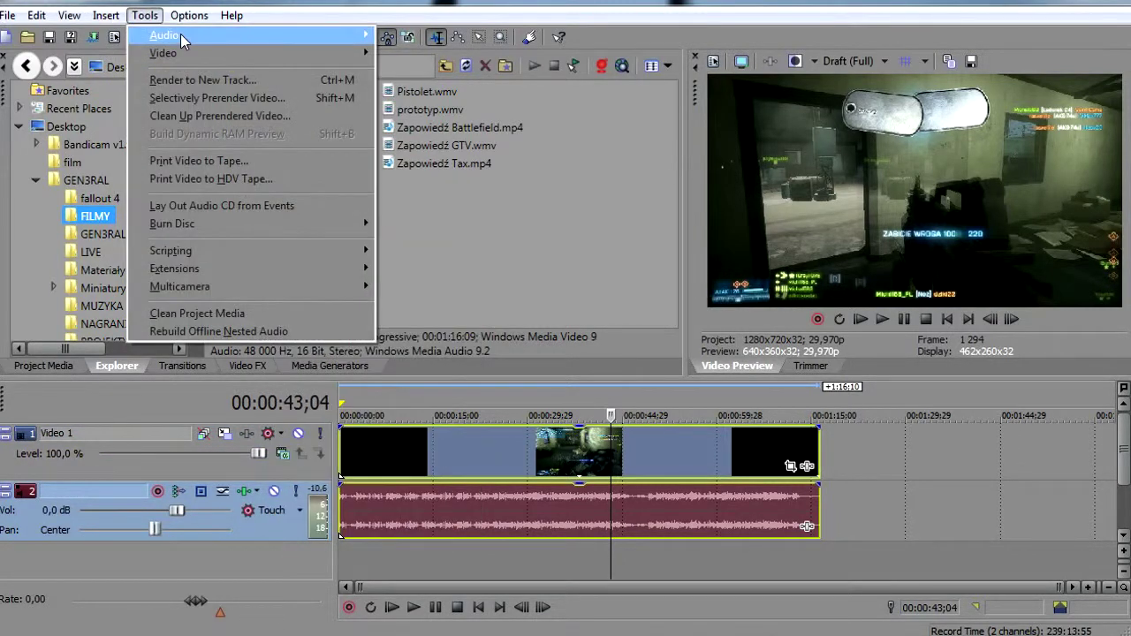
mouse_move(216, 58)
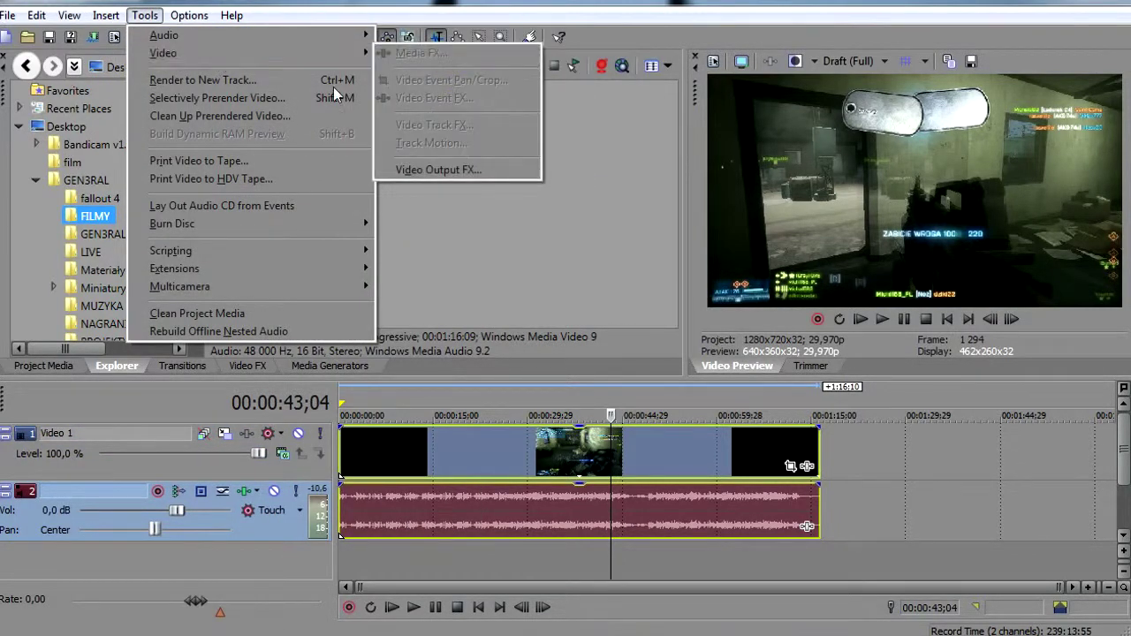
right_click(532, 461)
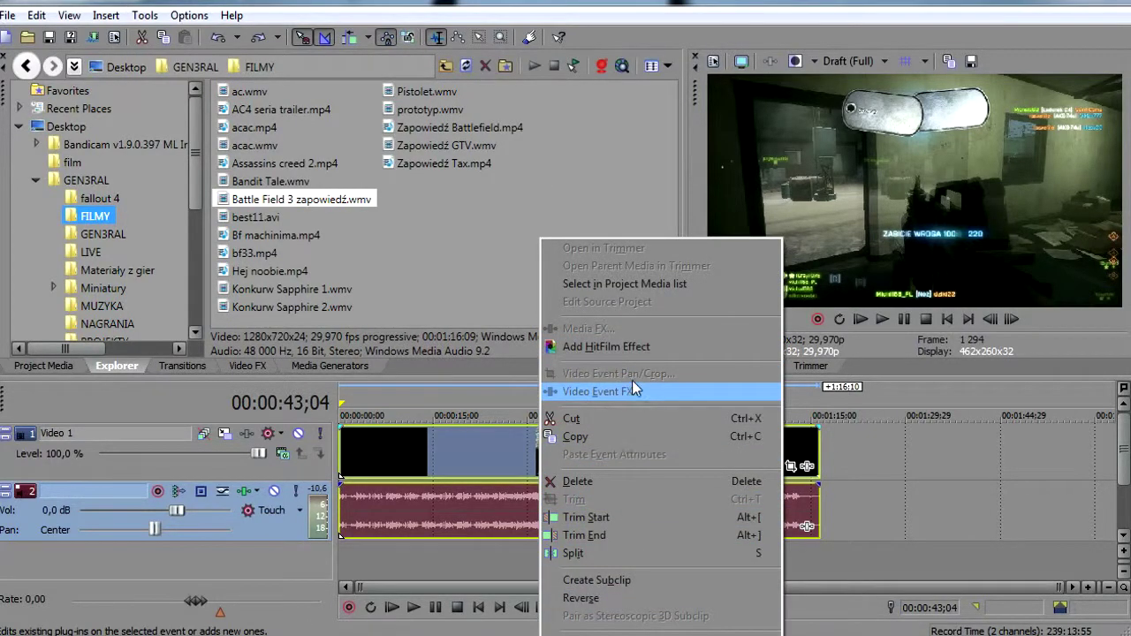
click(189, 15)
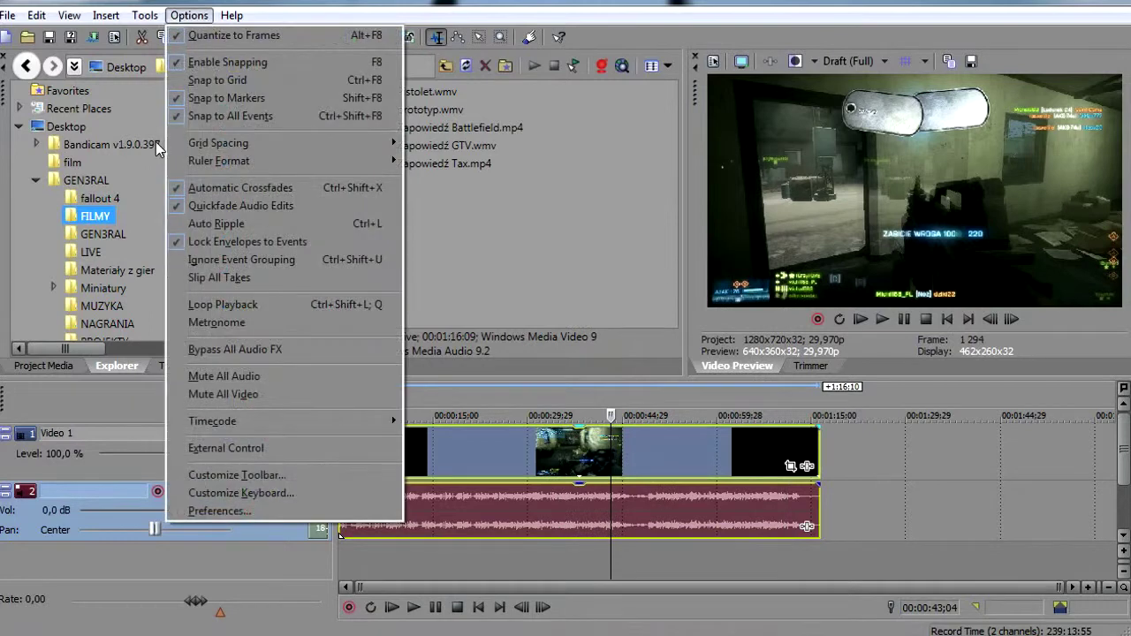
click(385, 247)
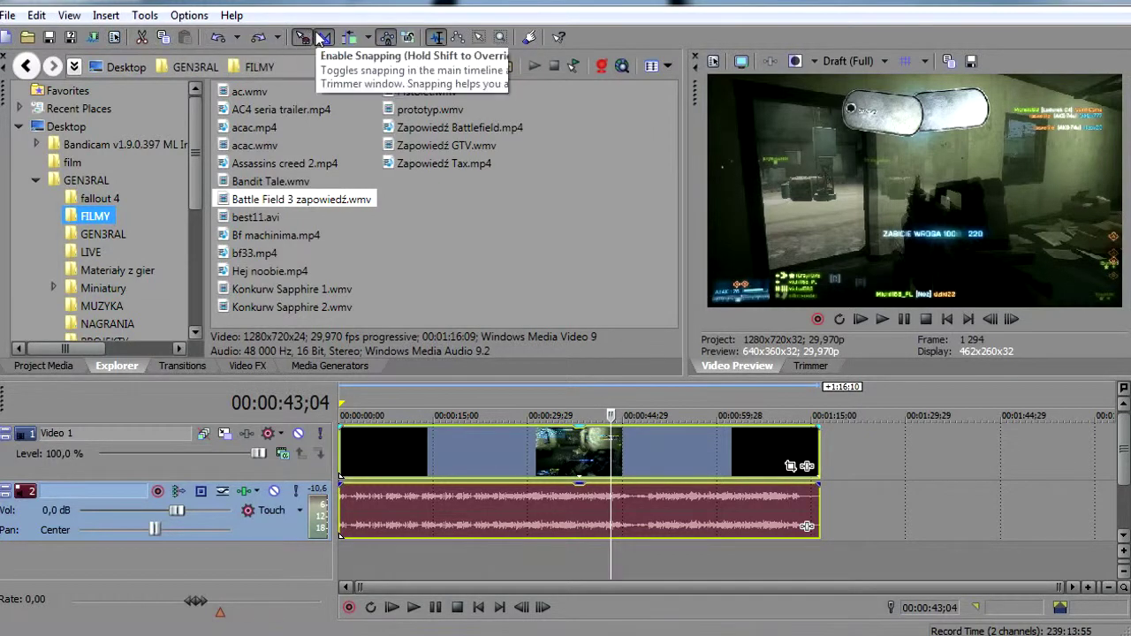
click(407, 37)
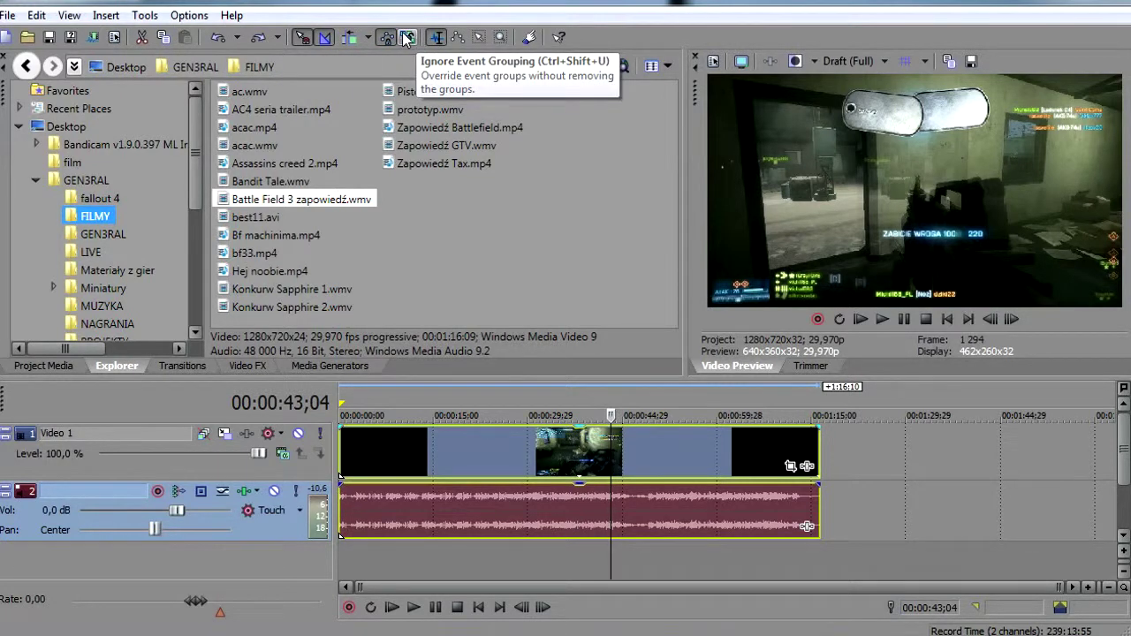
Step: Try marquee selection on the video and audio events with the Selection Edit Tool, and switch back to the Normal Edit Tool
click(483, 40)
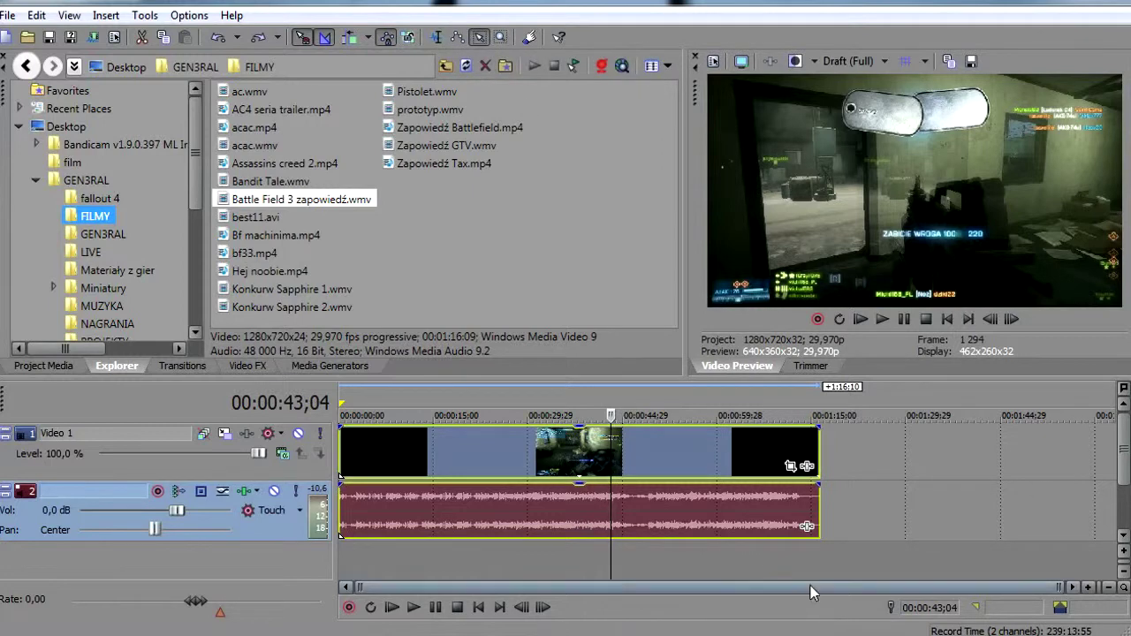
click(793, 559)
drag(793, 559, 400, 424)
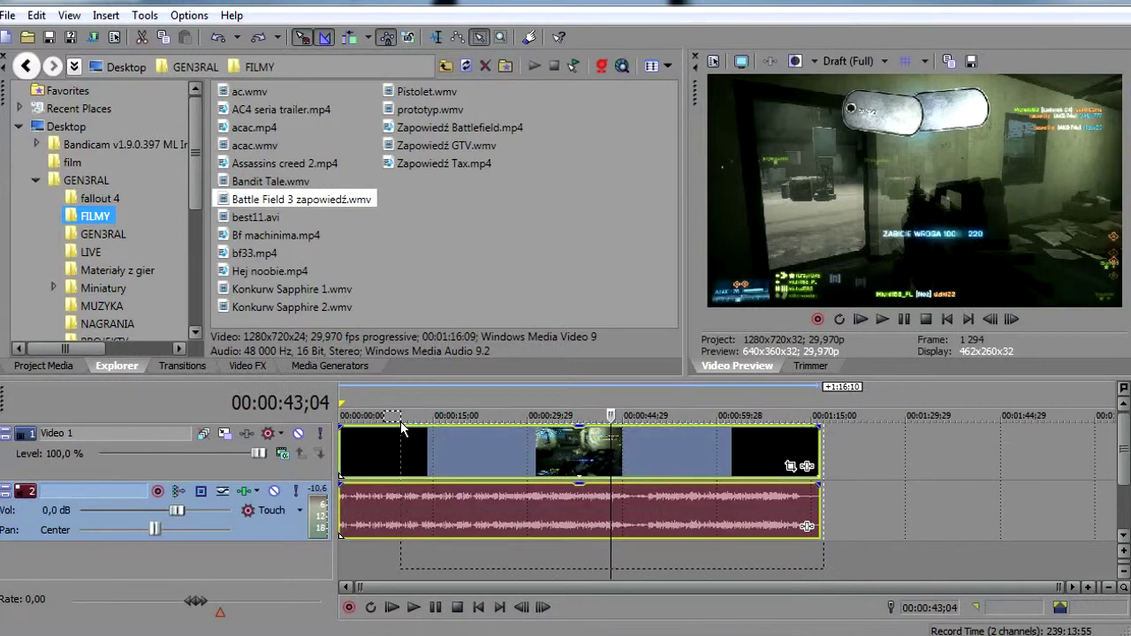
drag(494, 527, 919, 468)
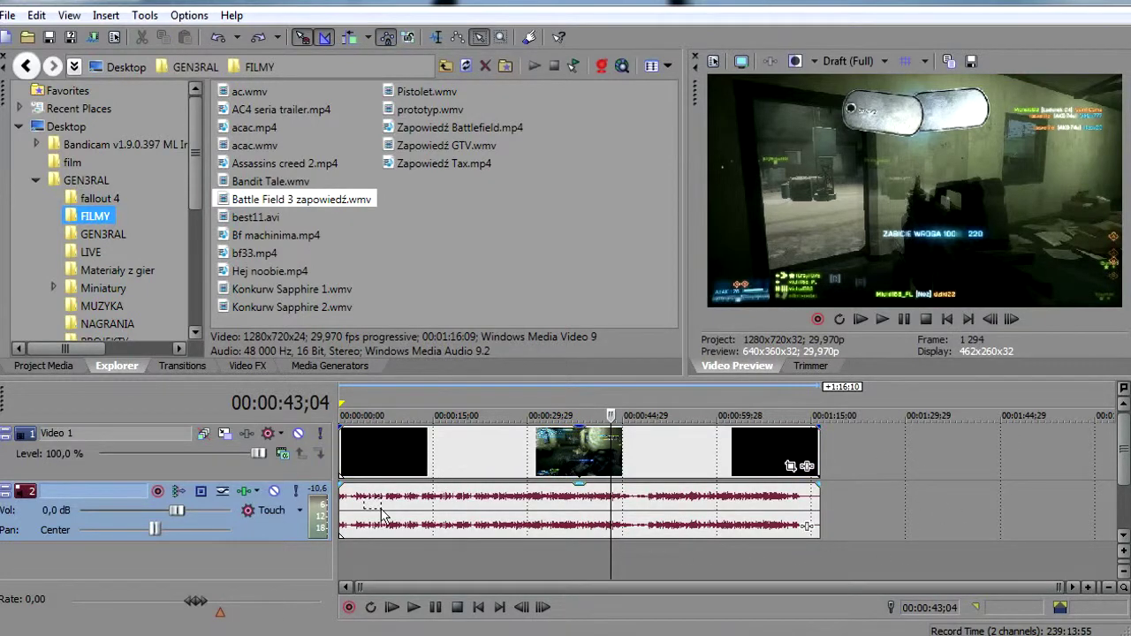
click(436, 37)
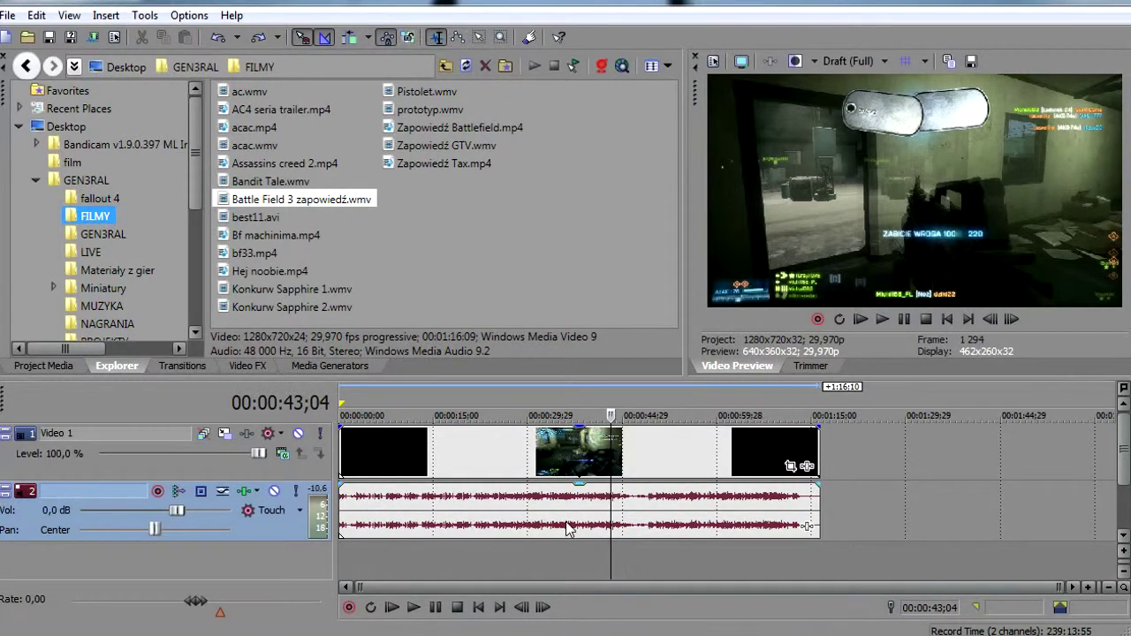
Step: Split the video and audio events at about 8 seconds, at 00:00:38;22 and at about one minute
click(391, 448)
key(s)
click(584, 459)
key(s)
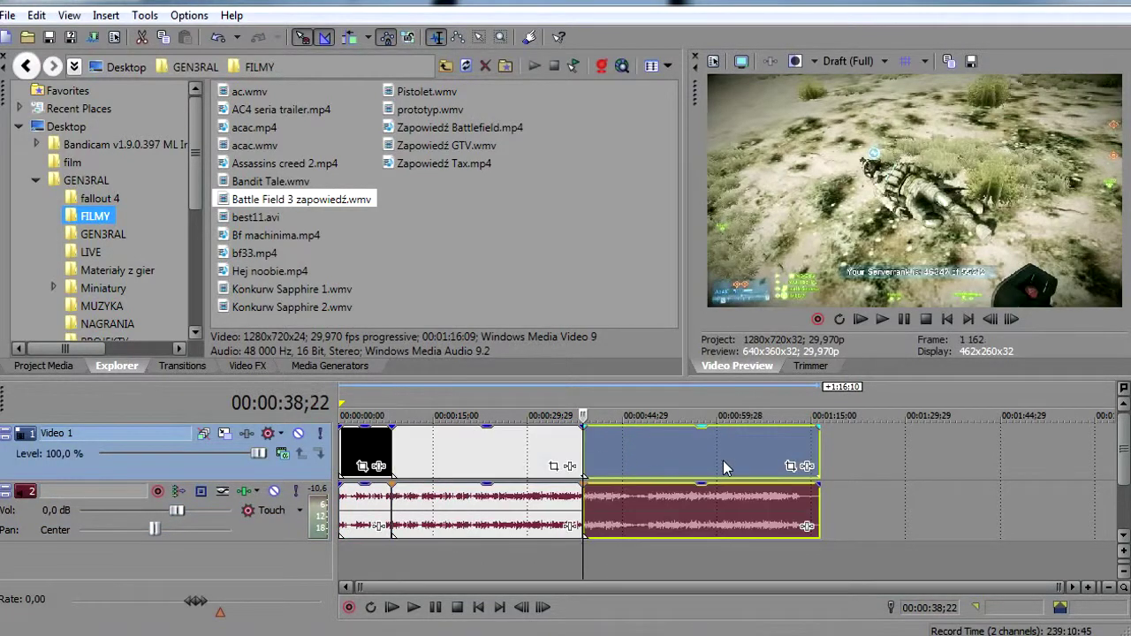
click(721, 460)
key(s)
Step: Select all the split events on both tracks and clear the selection again
click(365, 510)
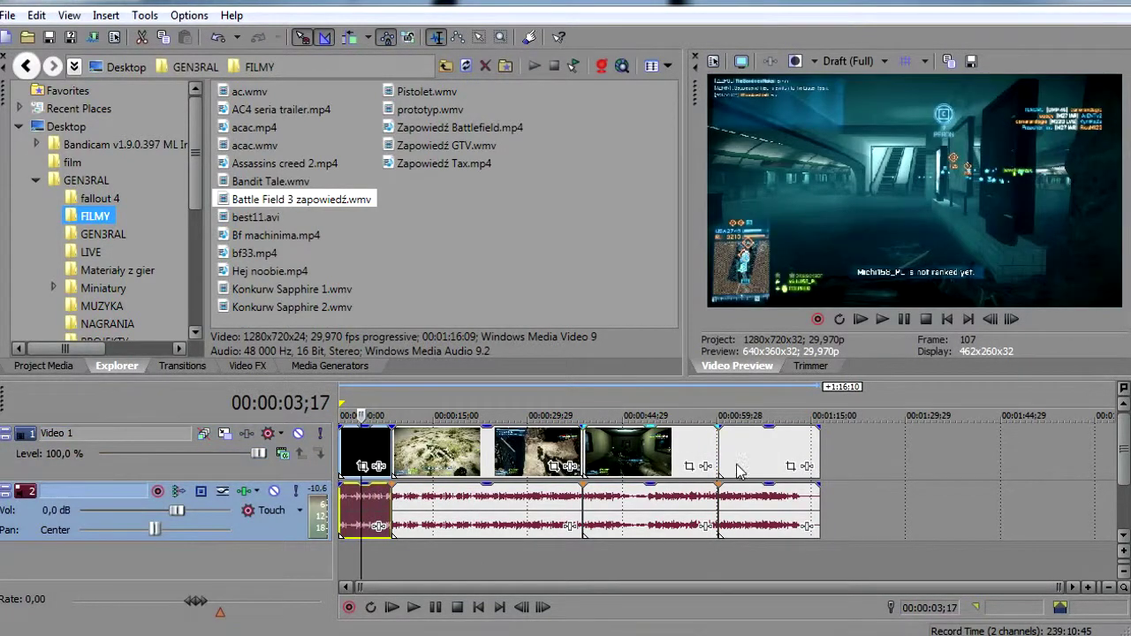
ctrl+click(450, 458)
key(ctrl+a)
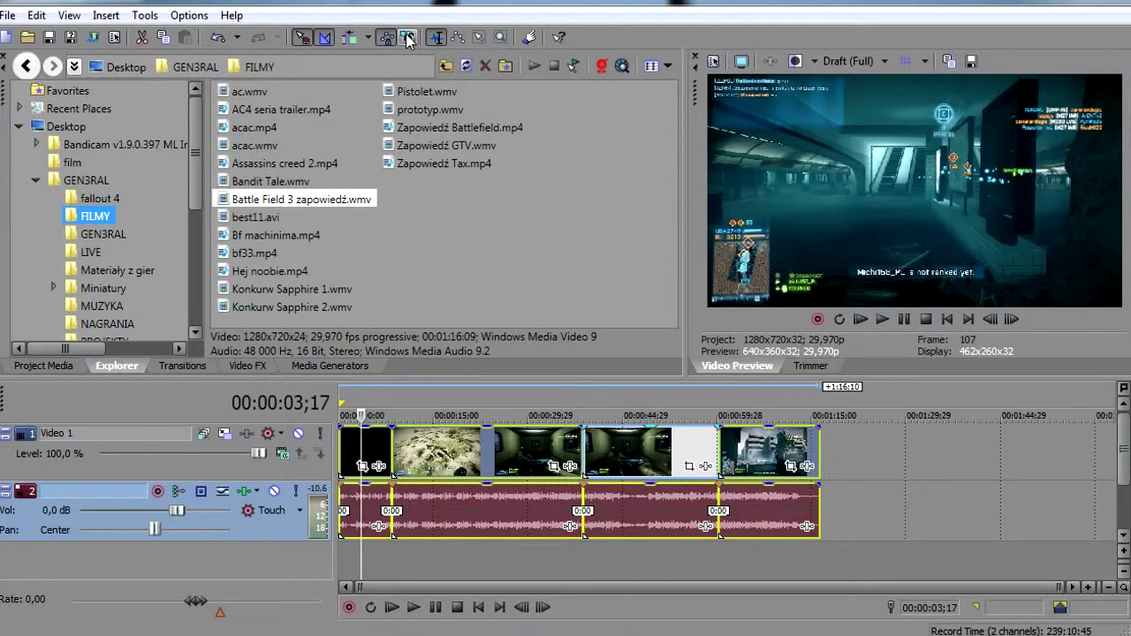
click(766, 535)
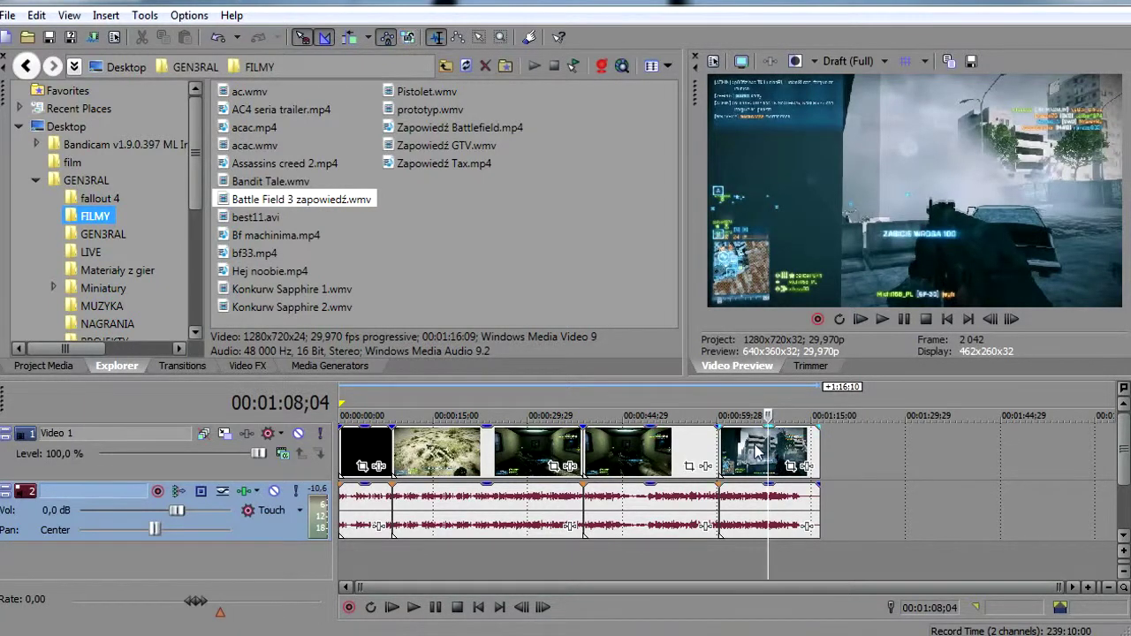
Step: Move the last video event together with its audio 1:17 later on the timeline, and a further 2:17 later
drag(755, 450, 767, 472)
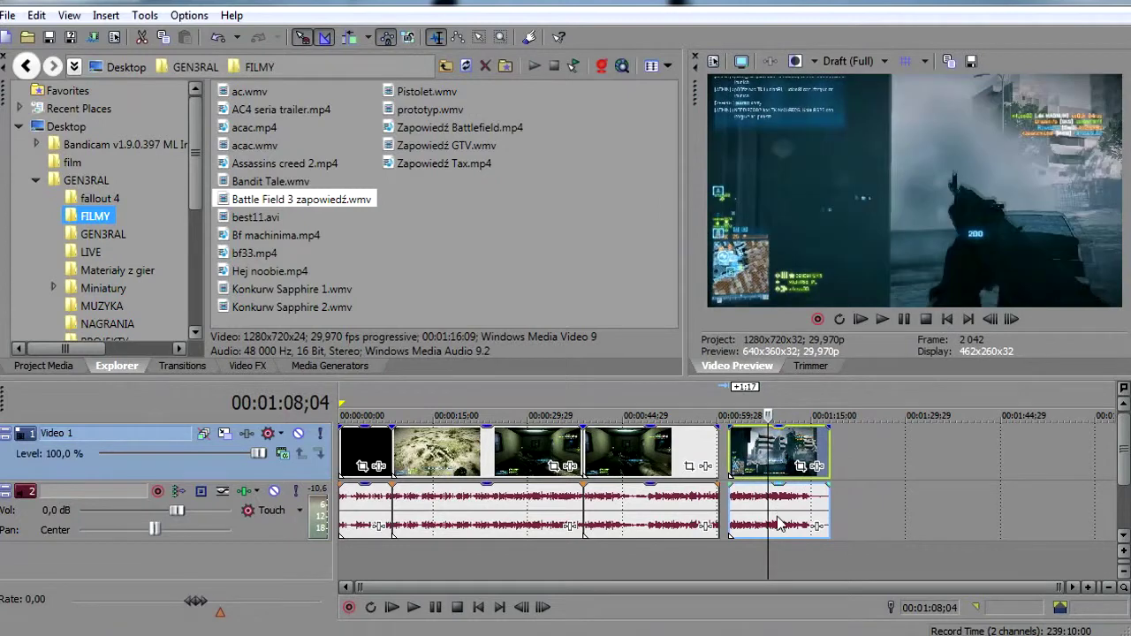
drag(760, 541, 830, 552)
mouse_move(773, 456)
mouse_down()
mouse_move(833, 456)
mouse_move(788, 457)
mouse_up()
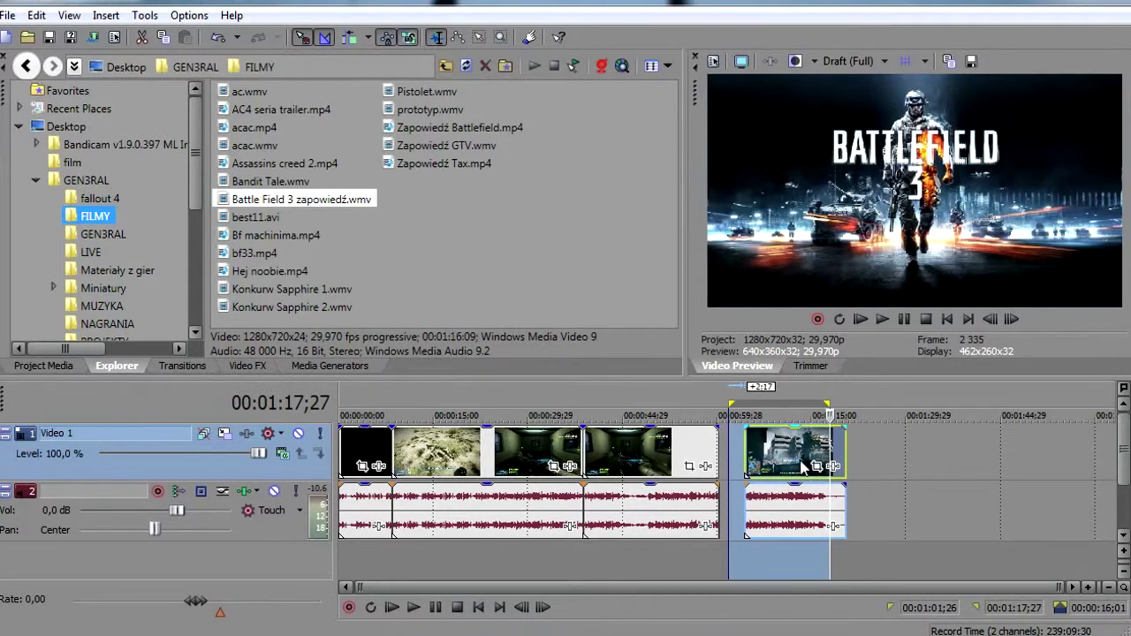
click(889, 542)
click(795, 452)
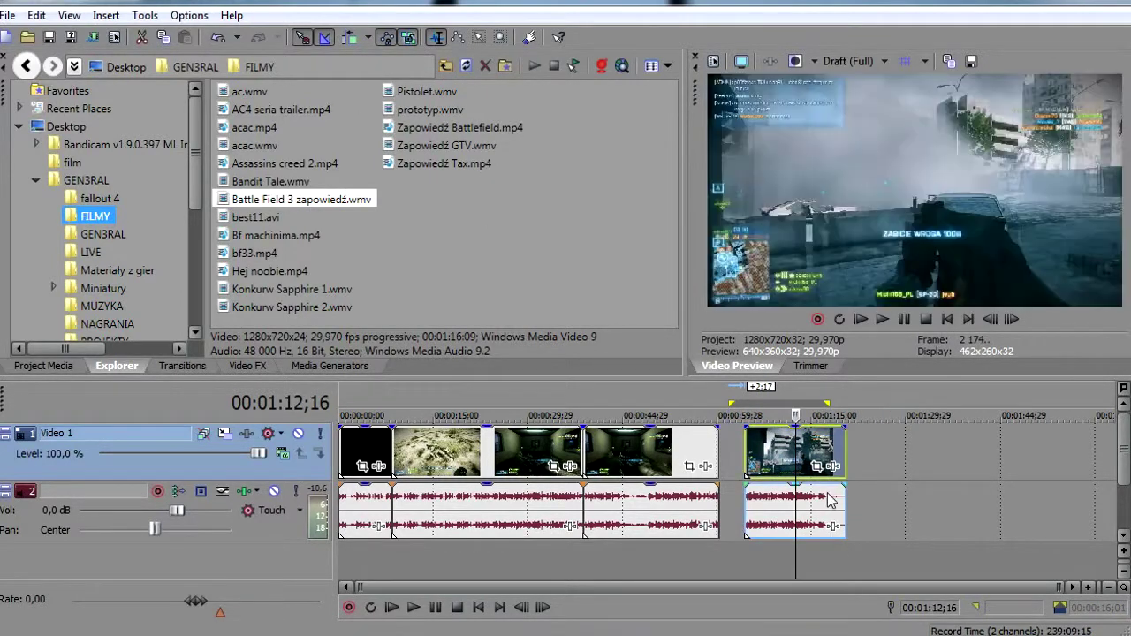
Step: Move the last video event and its audio back against the end of the preceding events
drag(778, 451, 751, 464)
click(896, 514)
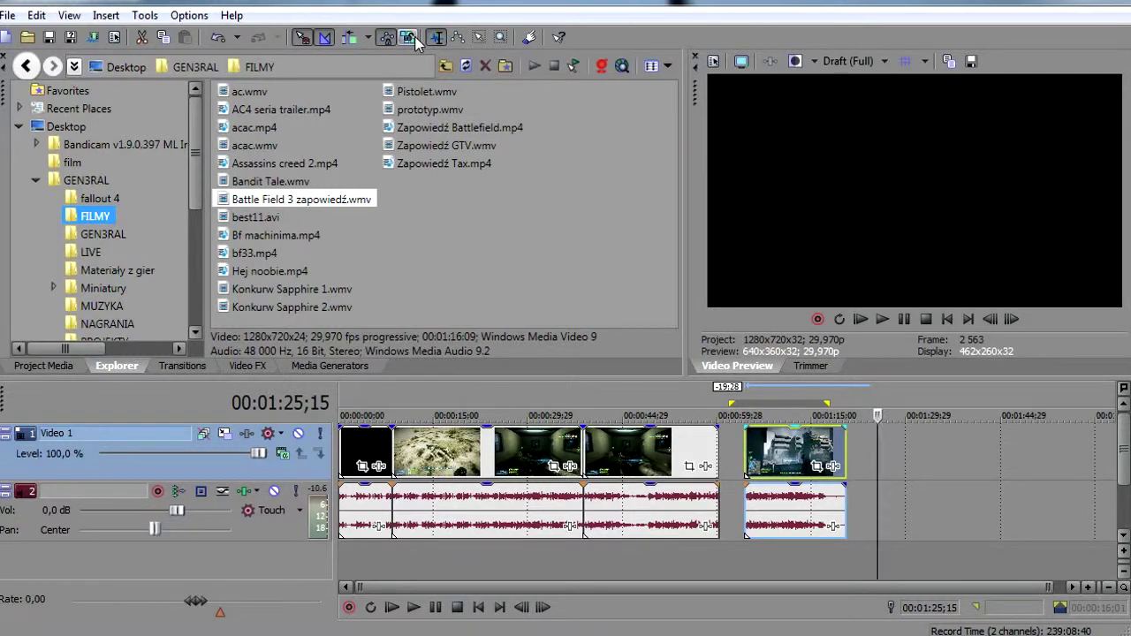
drag(744, 446, 715, 452)
Step: Paste copies of all the video and audio events onto new tracks and align the copies with the start of the timeline
click(374, 451)
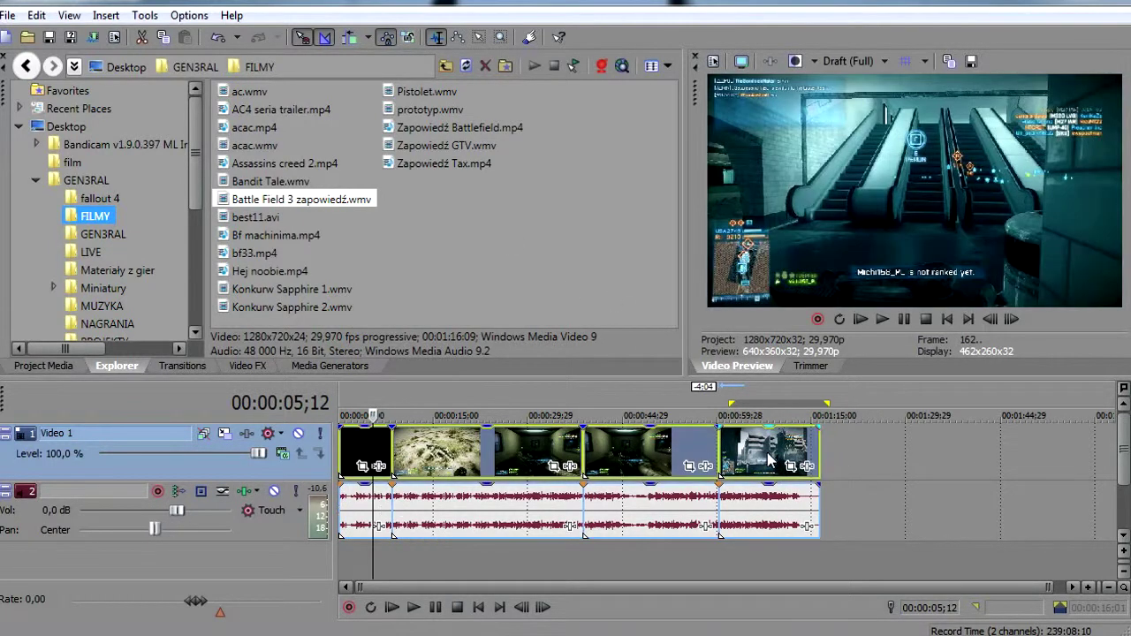
click(404, 564)
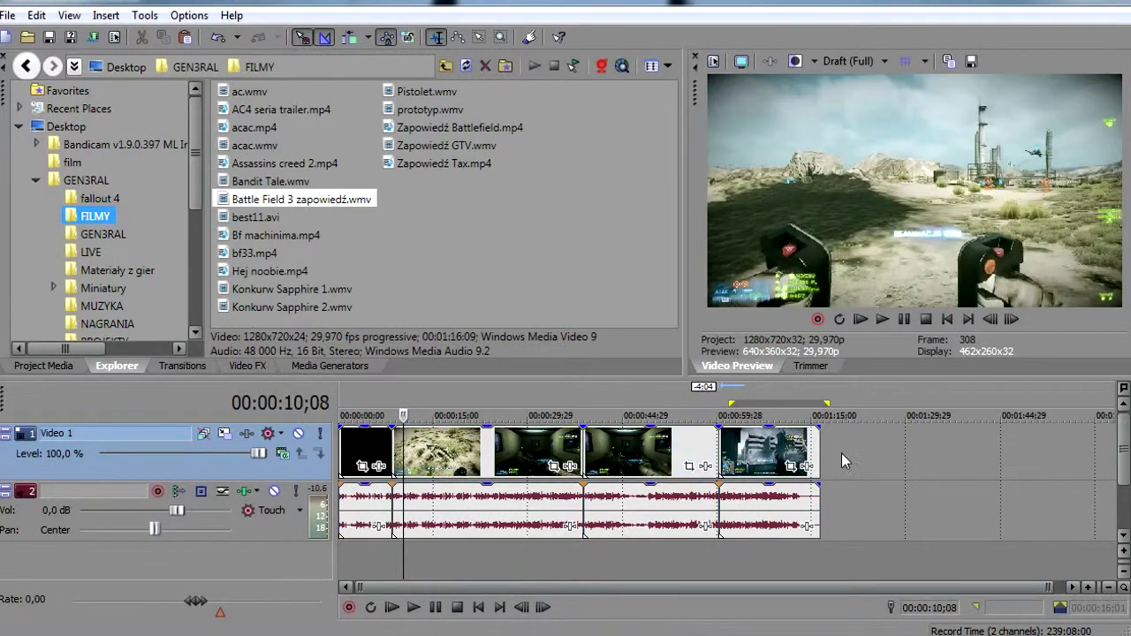
key(End)
key(ctrl+v)
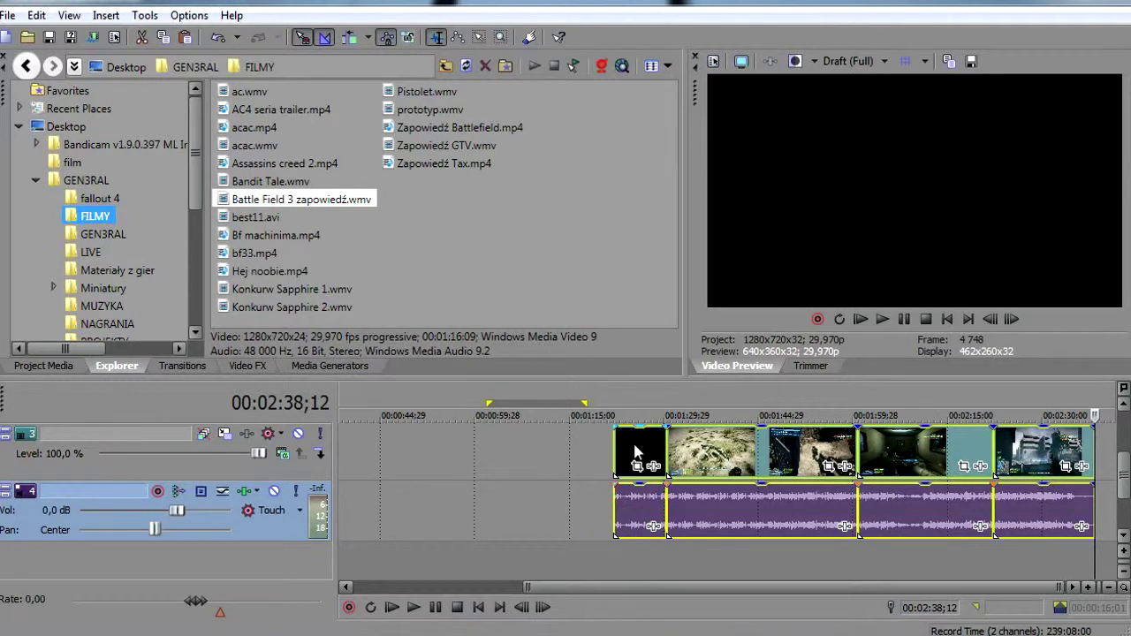
Step: Delete the duplicate video track and the original audio track, keeping the pasted audio under Video 1
right_click(294, 476)
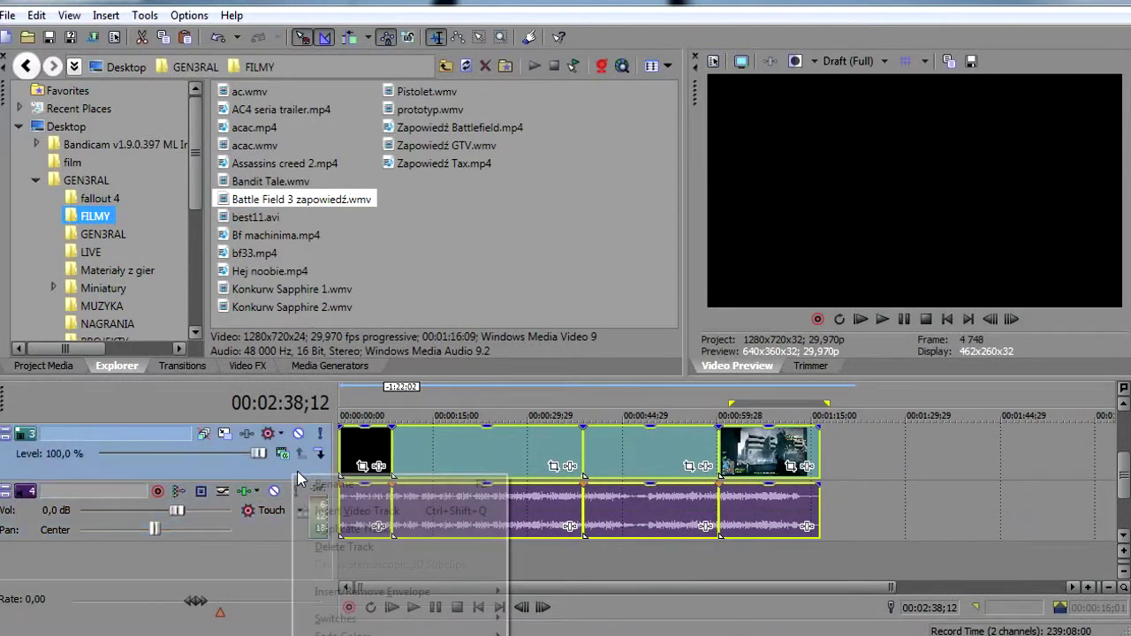
click(350, 547)
scroll(1076, 442, up, 3)
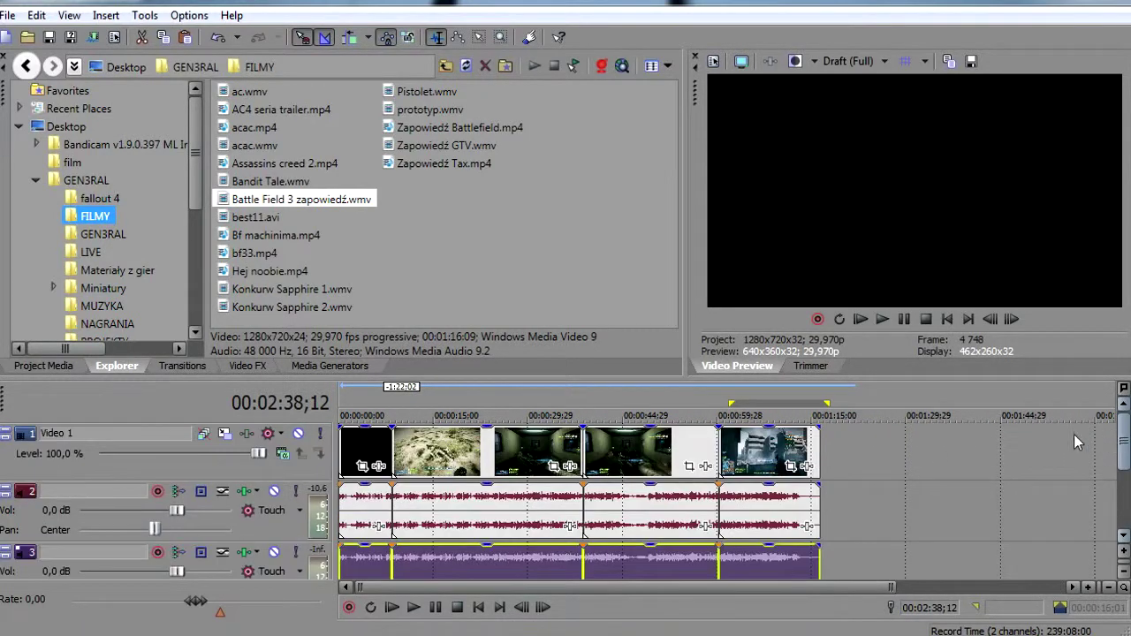
right_click(296, 530)
click(363, 223)
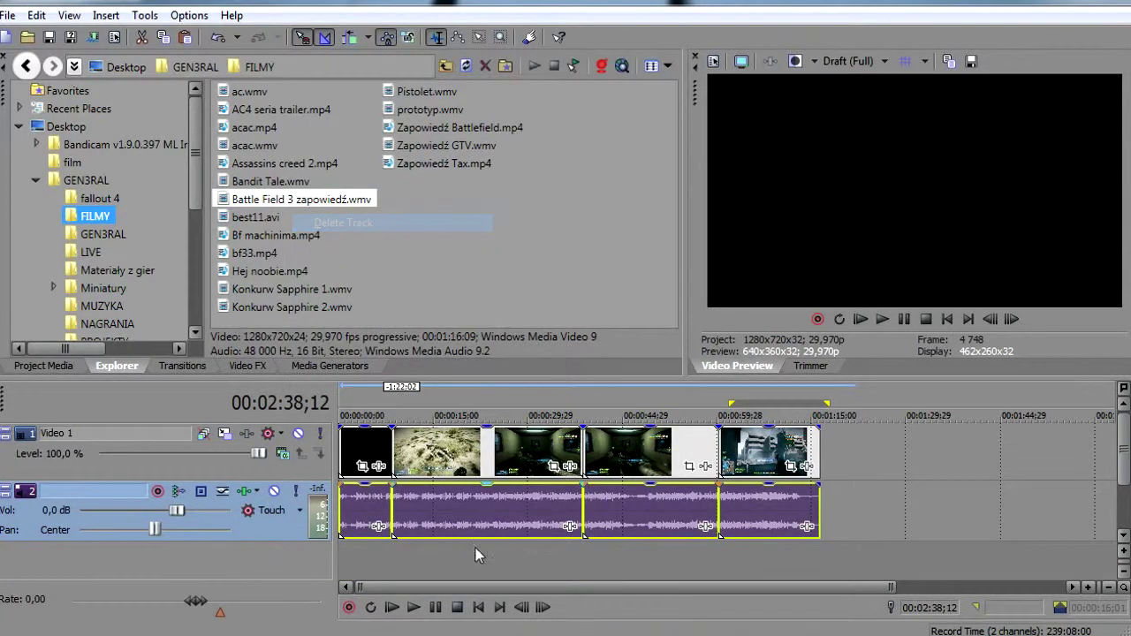
drag(468, 503, 426, 508)
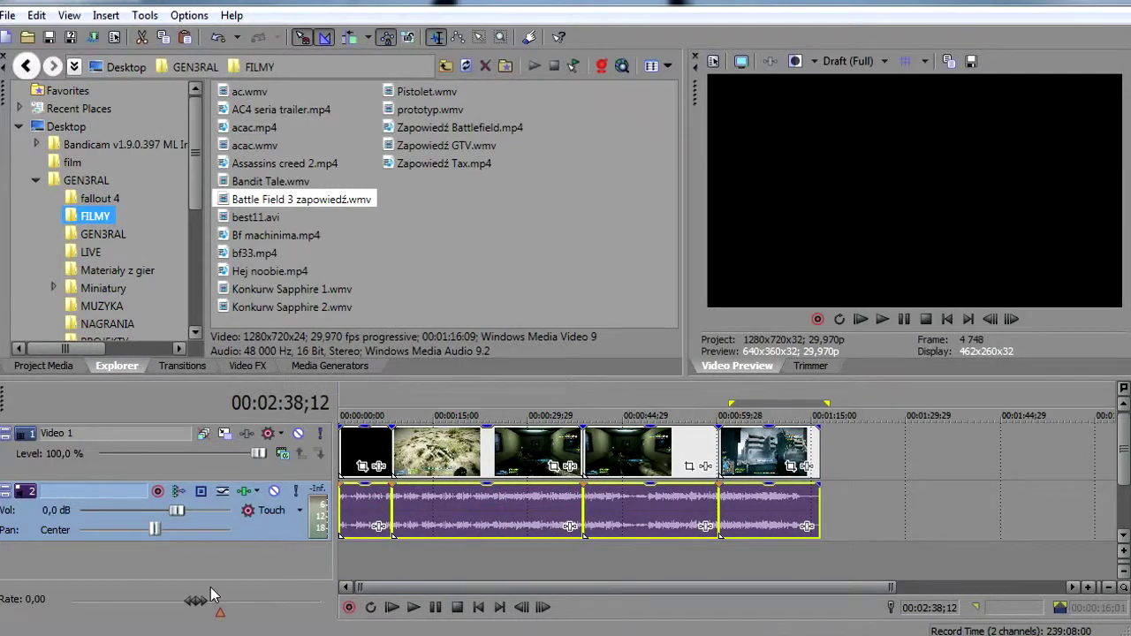
Step: Set the normal playback rate to 1,64, play the project from the start and stop the playback
drag(196, 600, 228, 603)
click(340, 564)
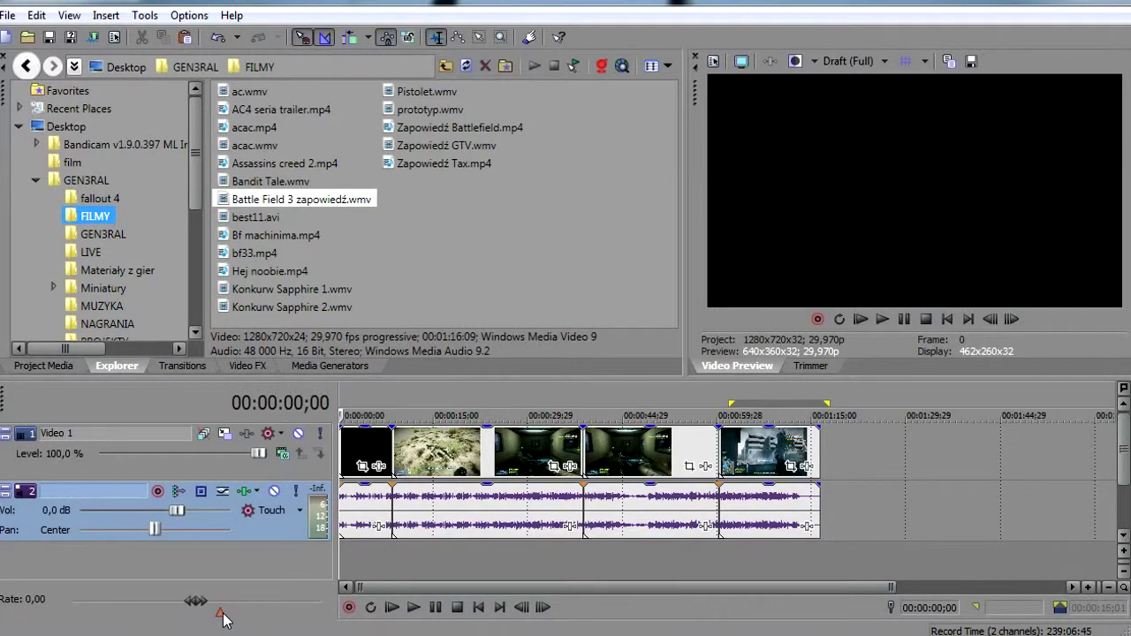
mouse_move(228, 611)
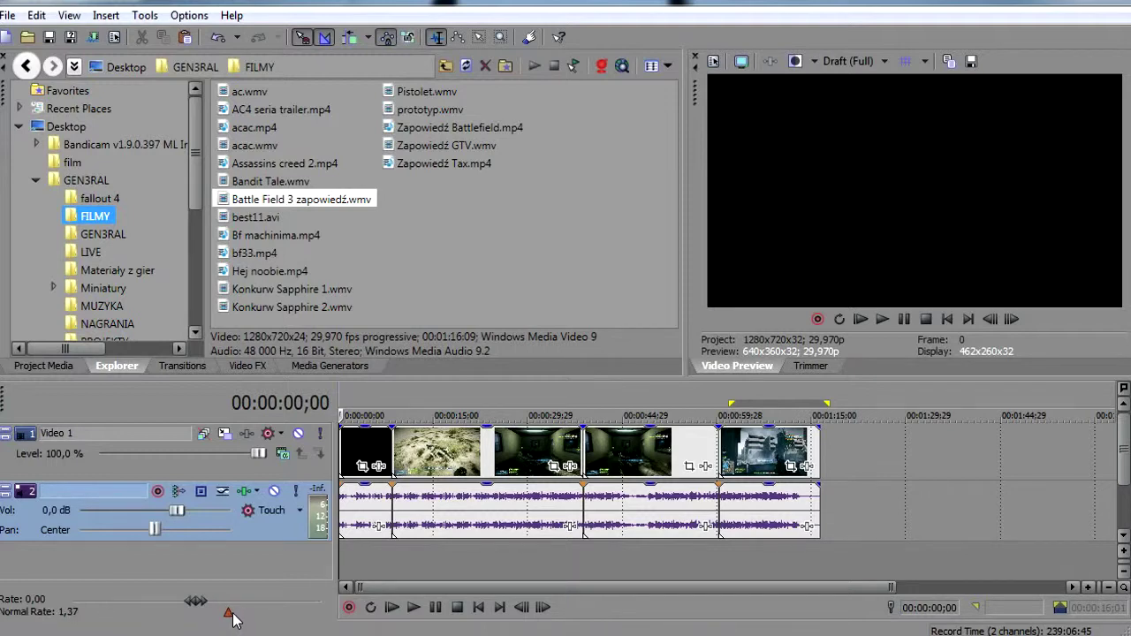
mouse_move(237, 621)
mouse_down()
mouse_move(256, 619)
mouse_move(230, 619)
mouse_move(240, 620)
mouse_up()
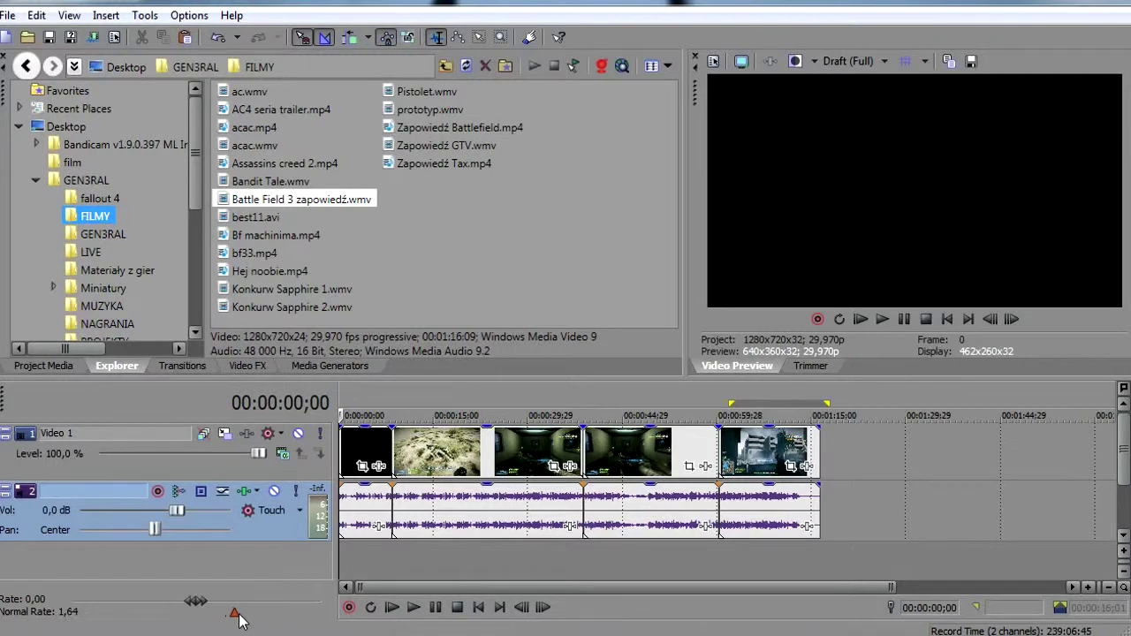
click(391, 607)
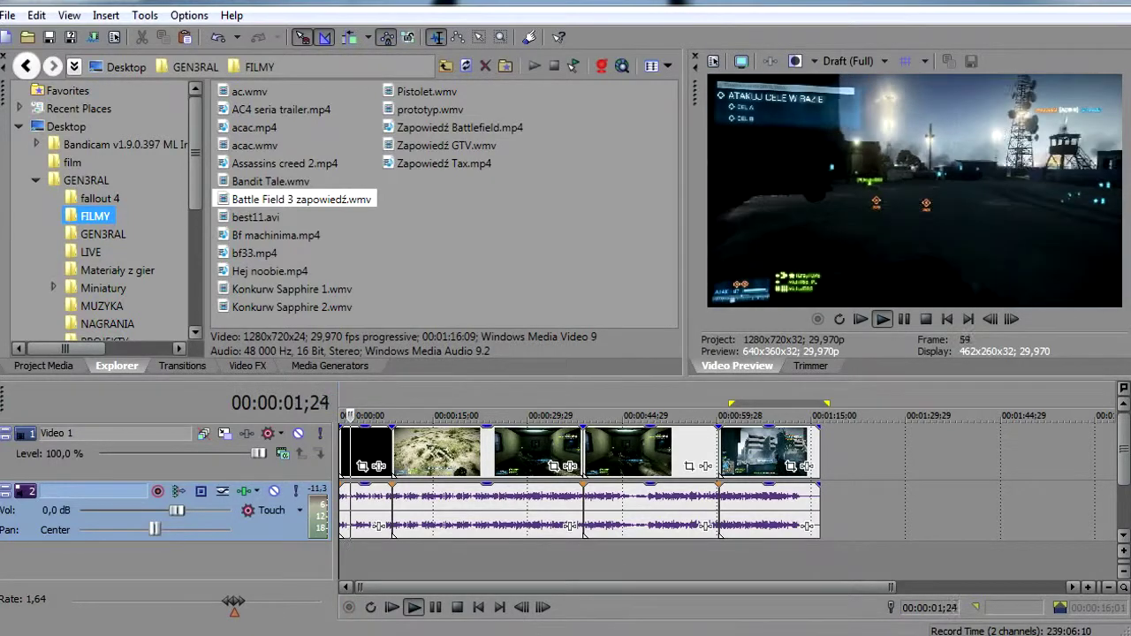
click(457, 607)
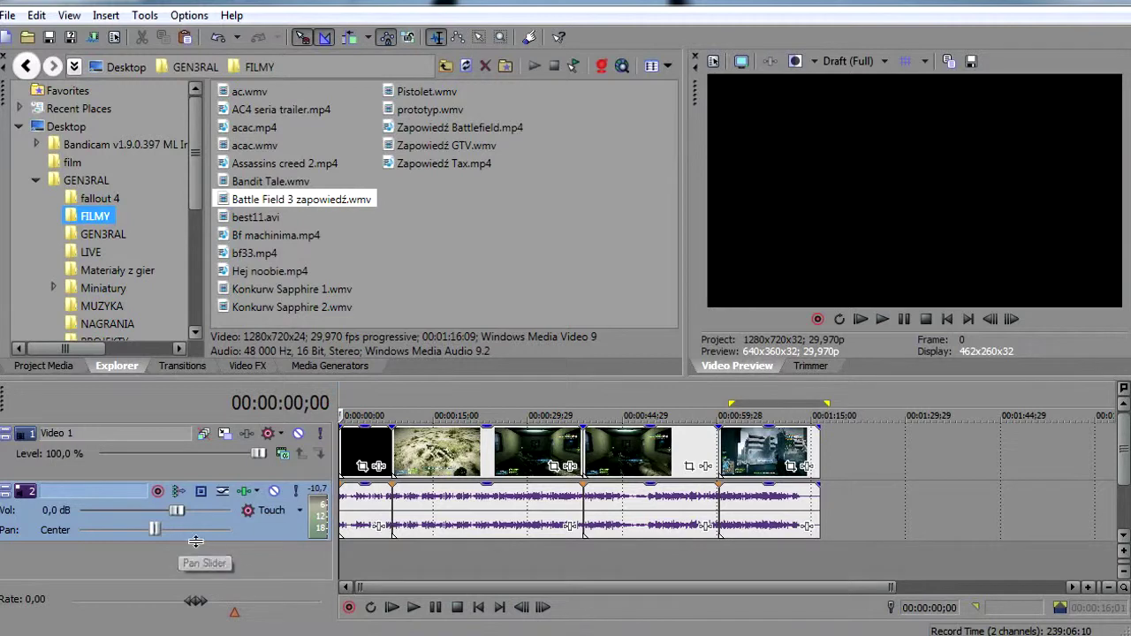
Step: Set the audio track's volume to 0,1 dB
mouse_move(177, 509)
mouse_down()
mouse_move(209, 510)
mouse_move(145, 510)
mouse_move(175, 510)
mouse_up()
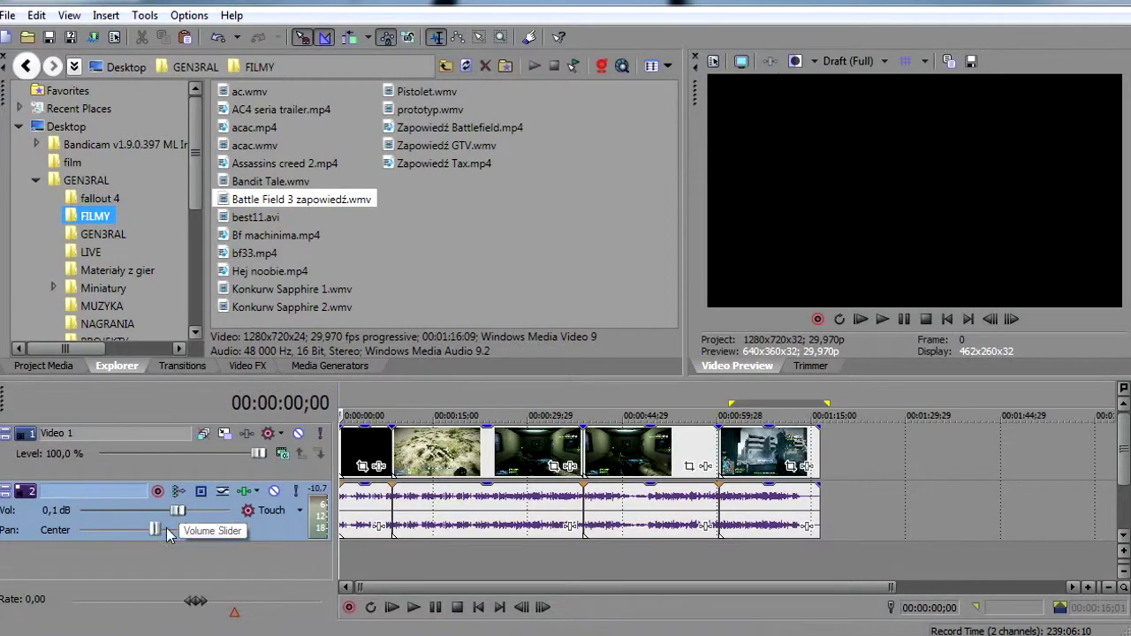
Step: Pan the existing audio track to 6 % R and insert a new audio track above it
mouse_move(156, 530)
mouse_down()
mouse_move(262, 530)
mouse_move(94, 540)
mouse_move(163, 532)
mouse_up()
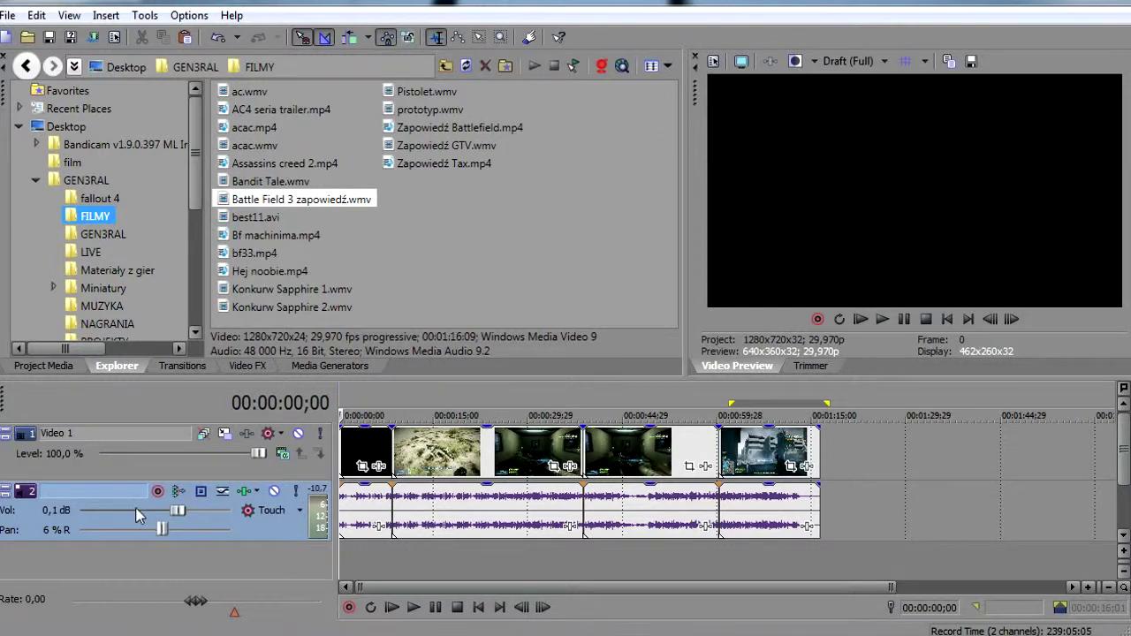
right_click(234, 546)
click(309, 186)
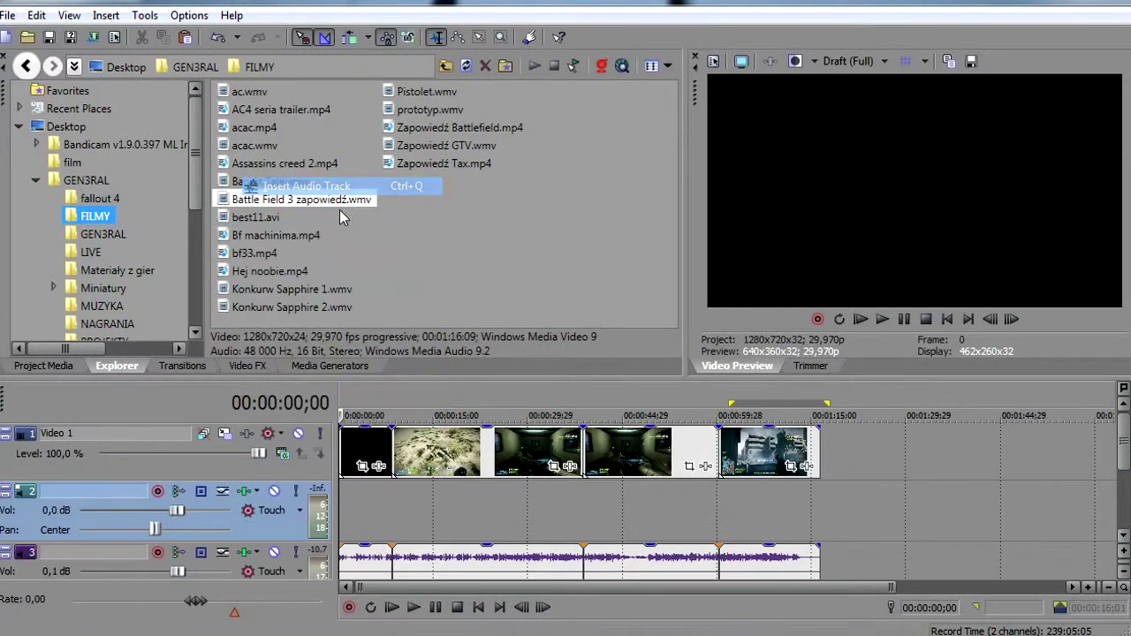
Step: Try to arm the new empty audio track for recording and cancel the recorded files folder prompt
click(160, 494)
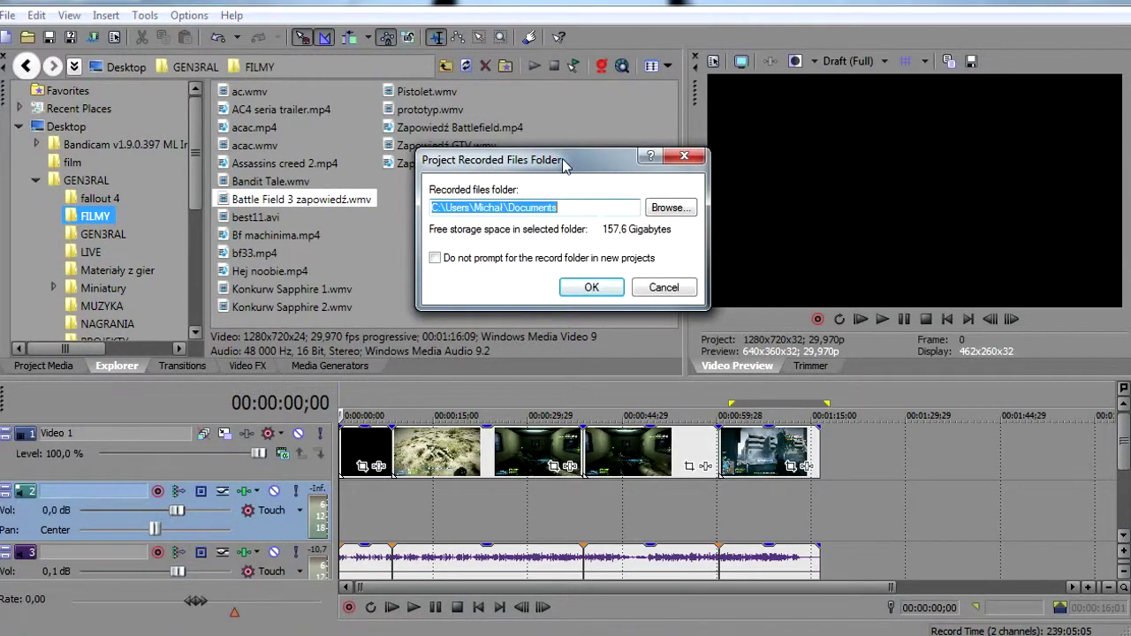
drag(564, 166, 629, 216)
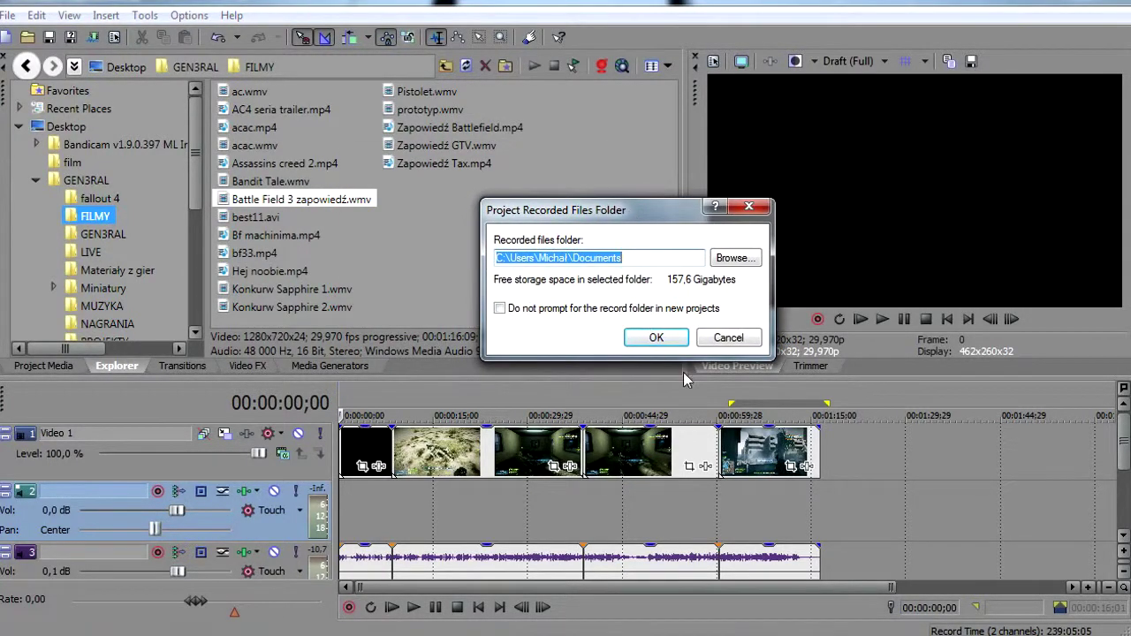
click(729, 338)
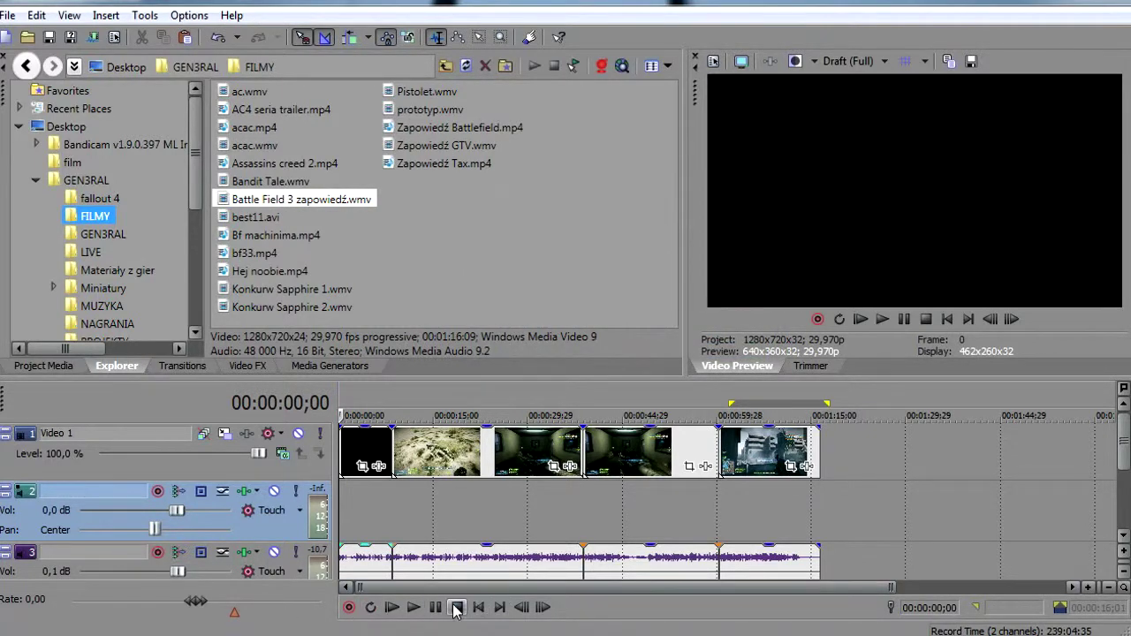
Step: Open the project properties and examine the HDV 720-30p template, its frame size and the available frame rates
click(114, 37)
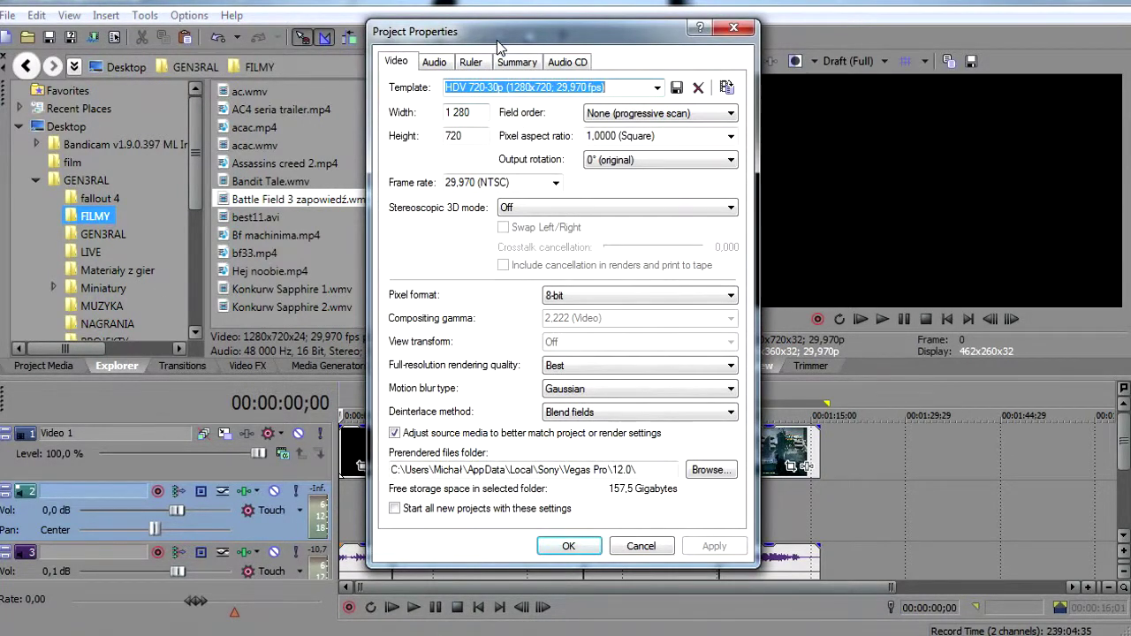
click(658, 88)
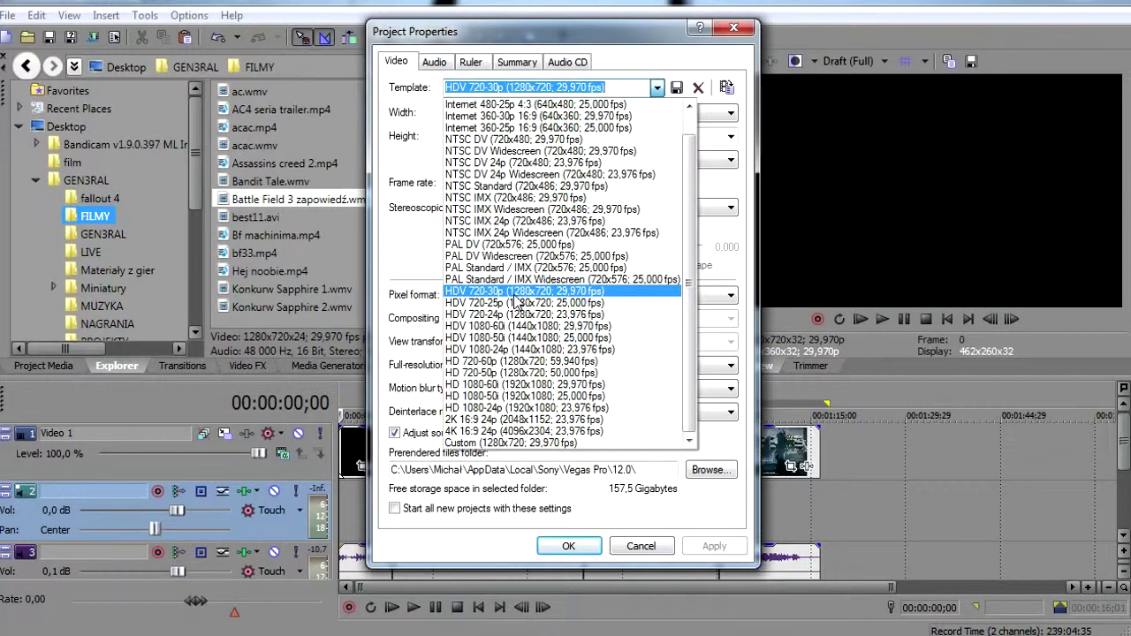
click(583, 293)
key(Tab)
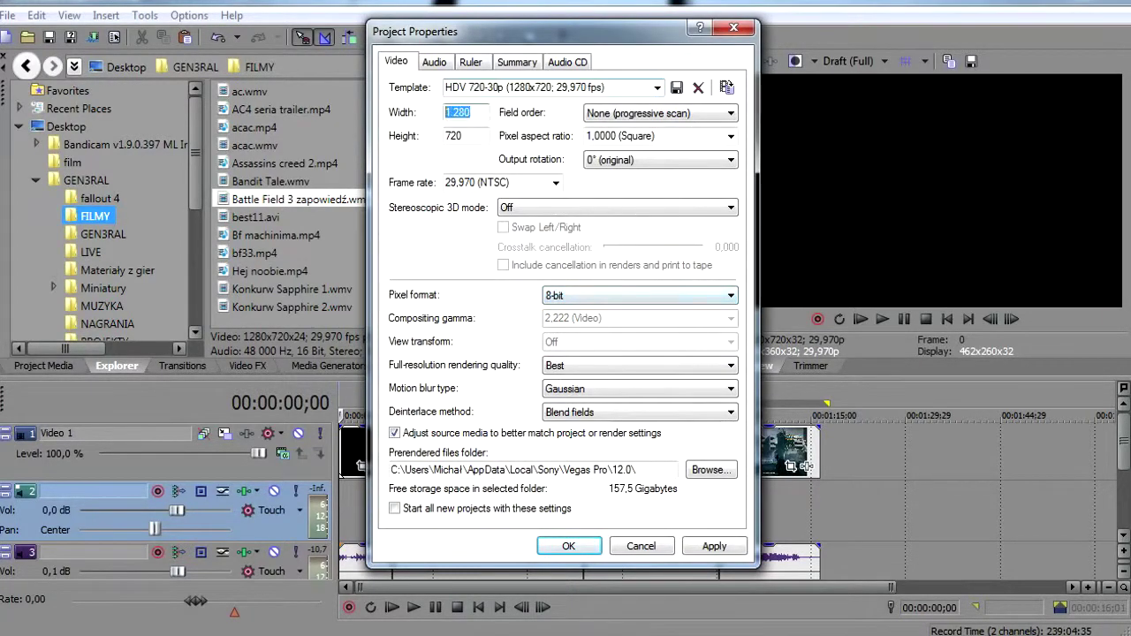
key(Tab)
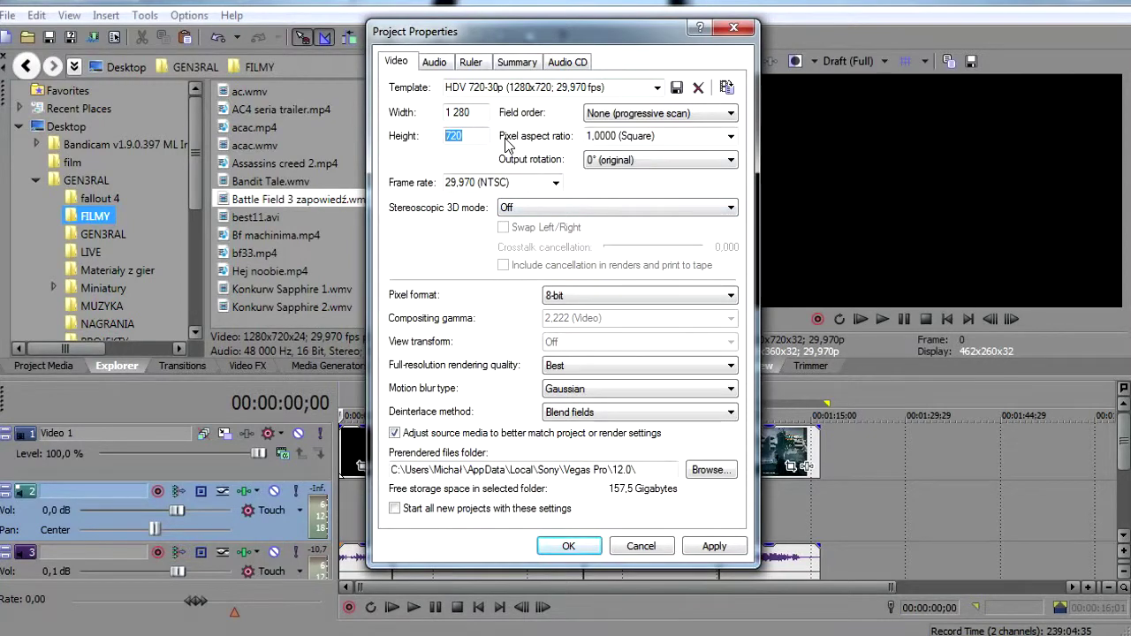
click(555, 182)
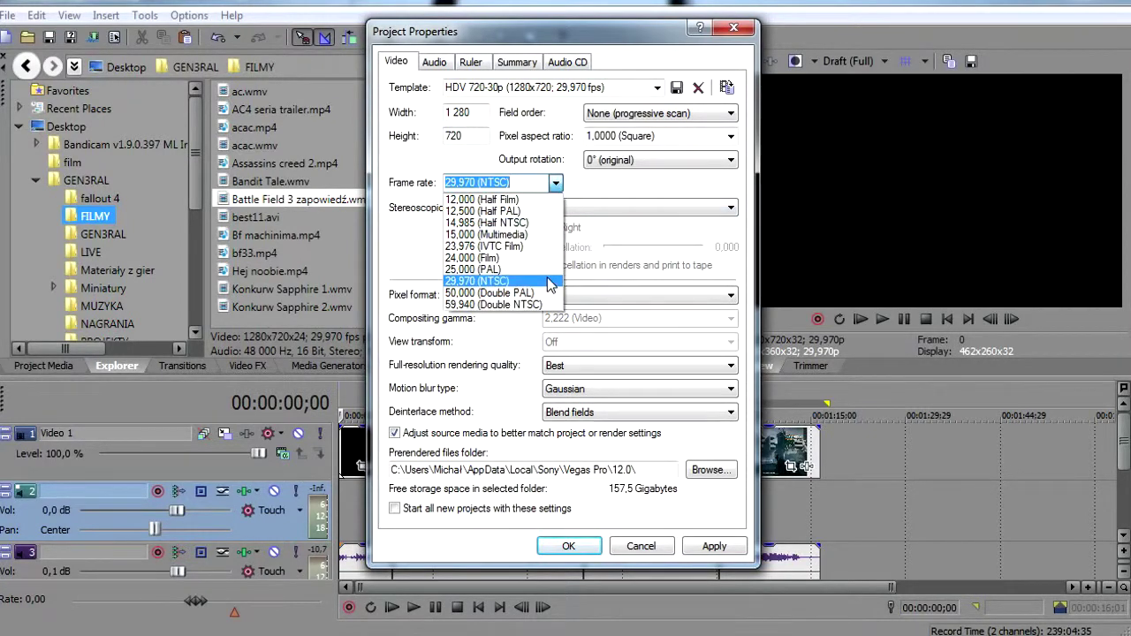
click(555, 182)
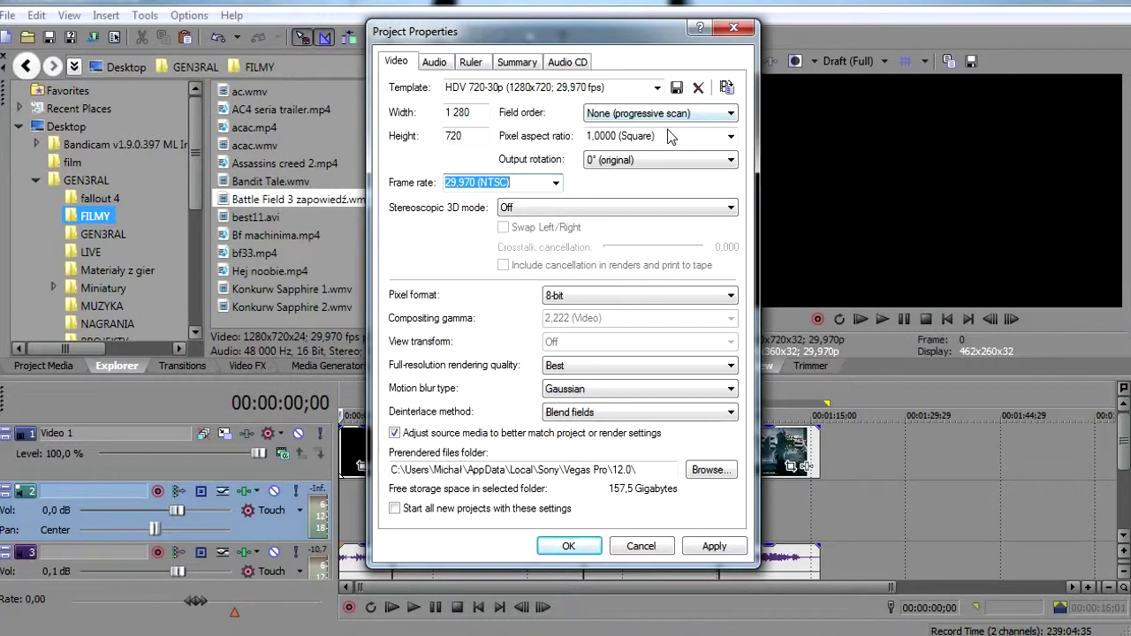
key(Tab)
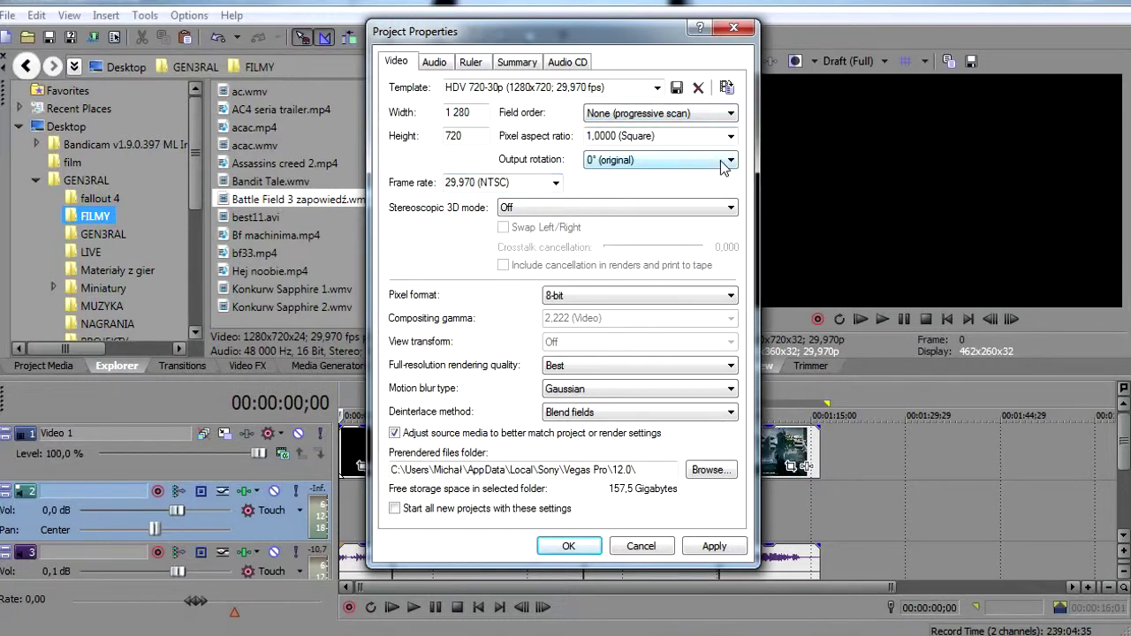
Step: Check the project's pixel format and full-resolution rendering quality options
click(661, 298)
click(691, 300)
click(646, 373)
click(646, 371)
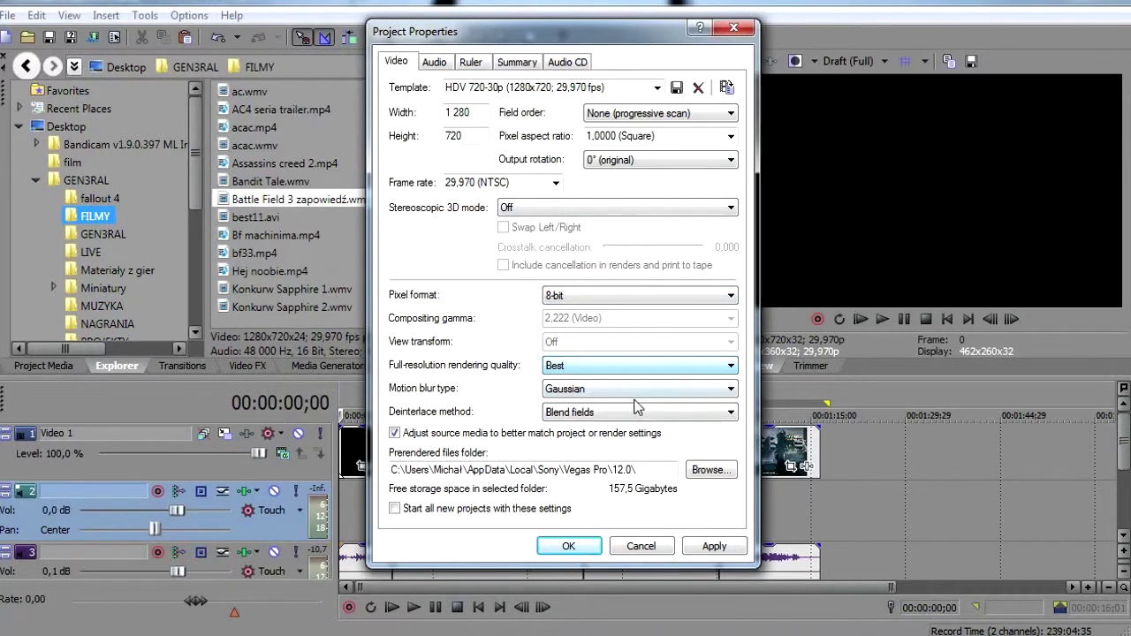
click(632, 377)
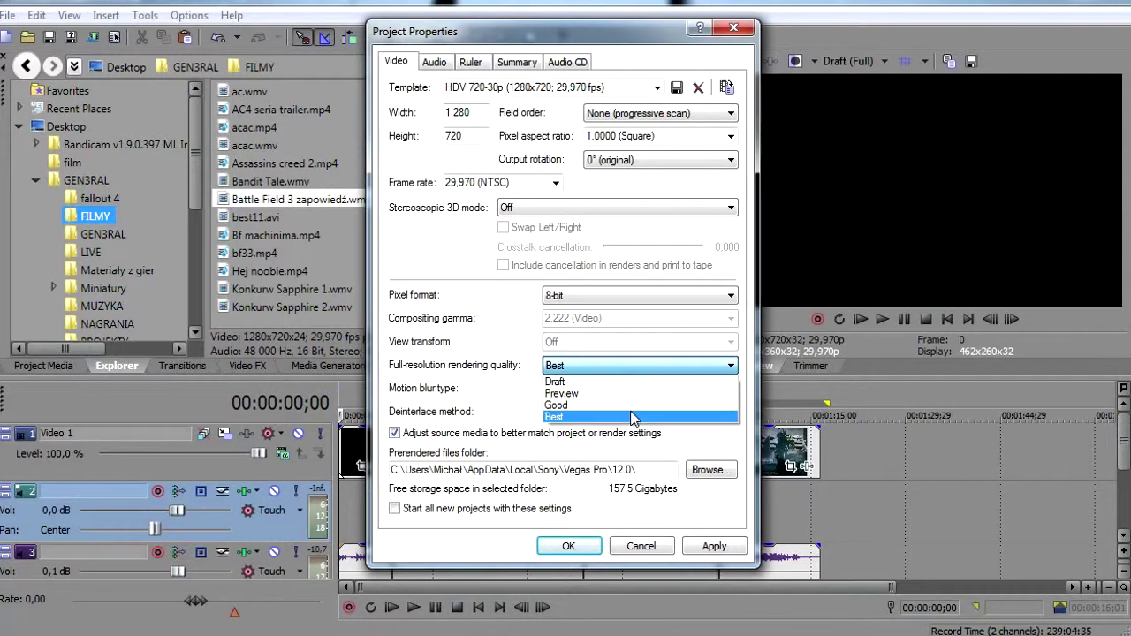
click(504, 392)
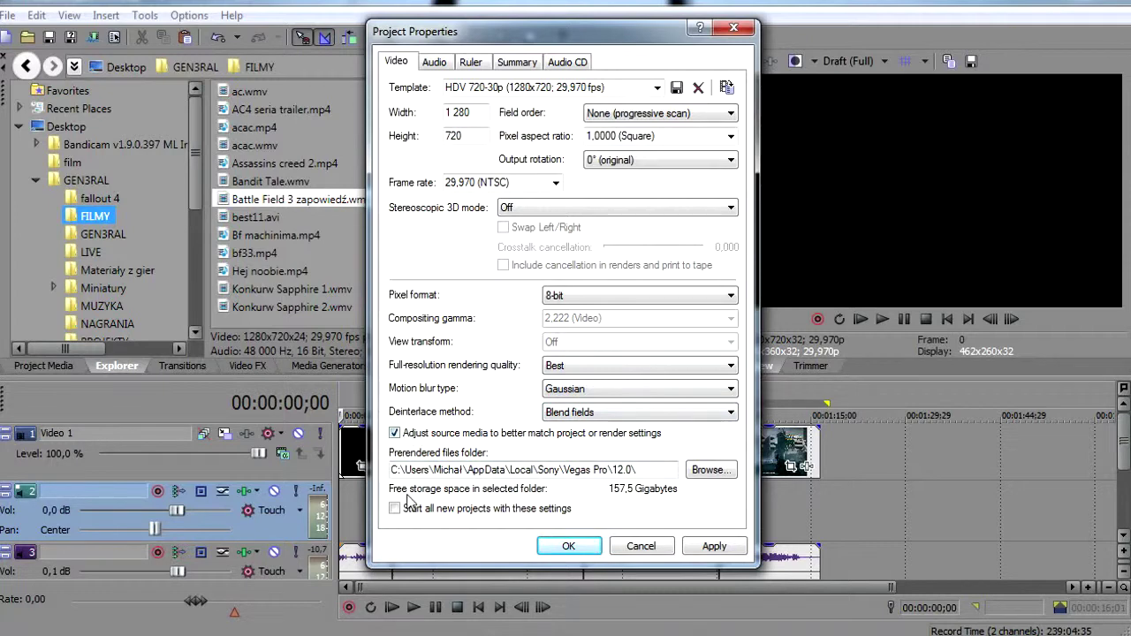
Step: Review the project's audio, ruler, summary and audio CD settings and close the properties without applying changes
click(436, 65)
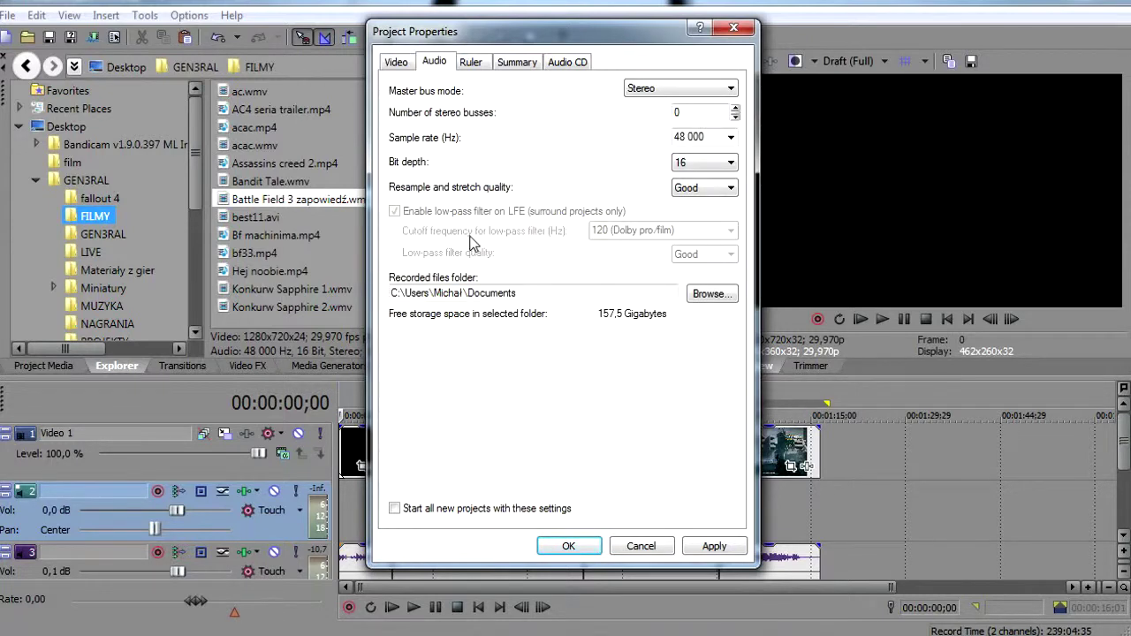
click(471, 62)
click(534, 69)
click(558, 69)
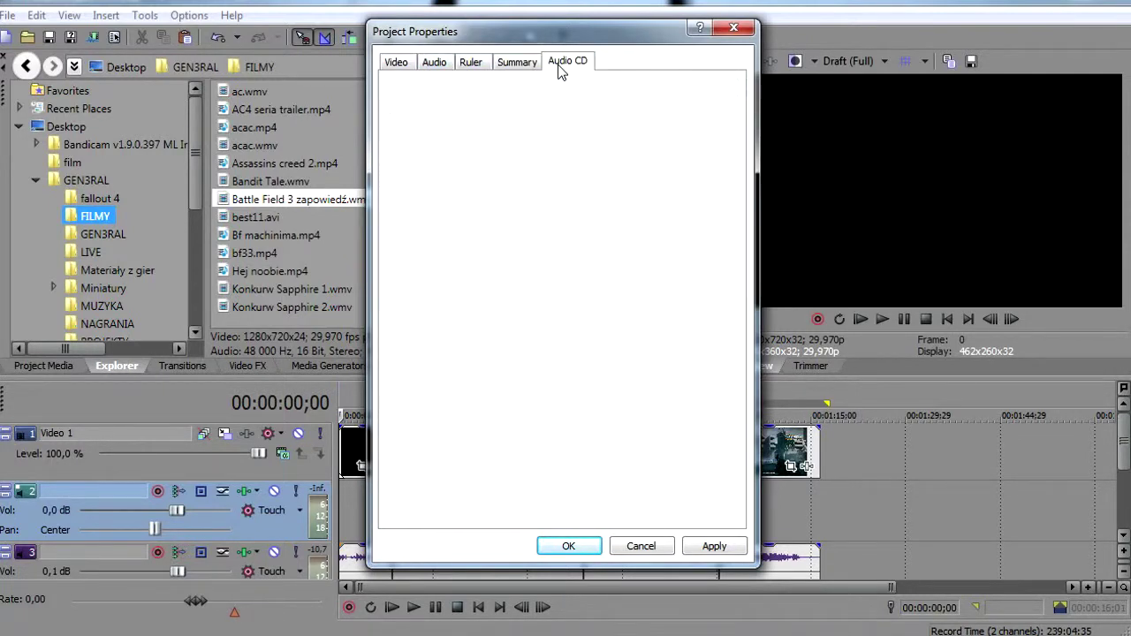
click(398, 67)
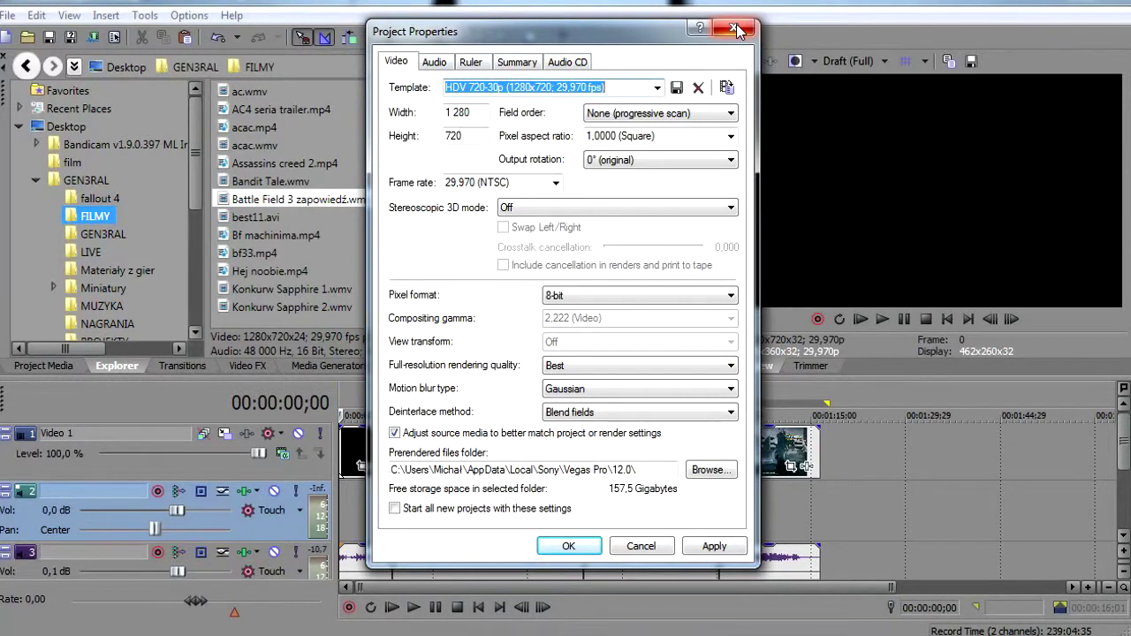
click(738, 30)
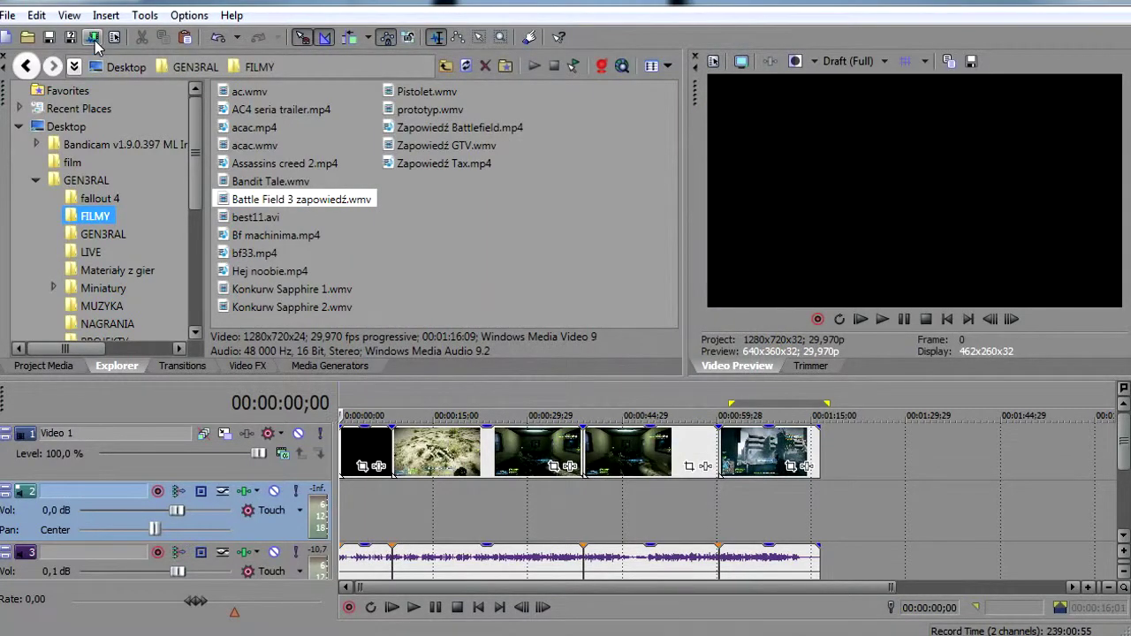
Step: Open the render settings and compare the favorite templates SRADE, HD JAKOŚĆ and Internet HD 720p
click(94, 38)
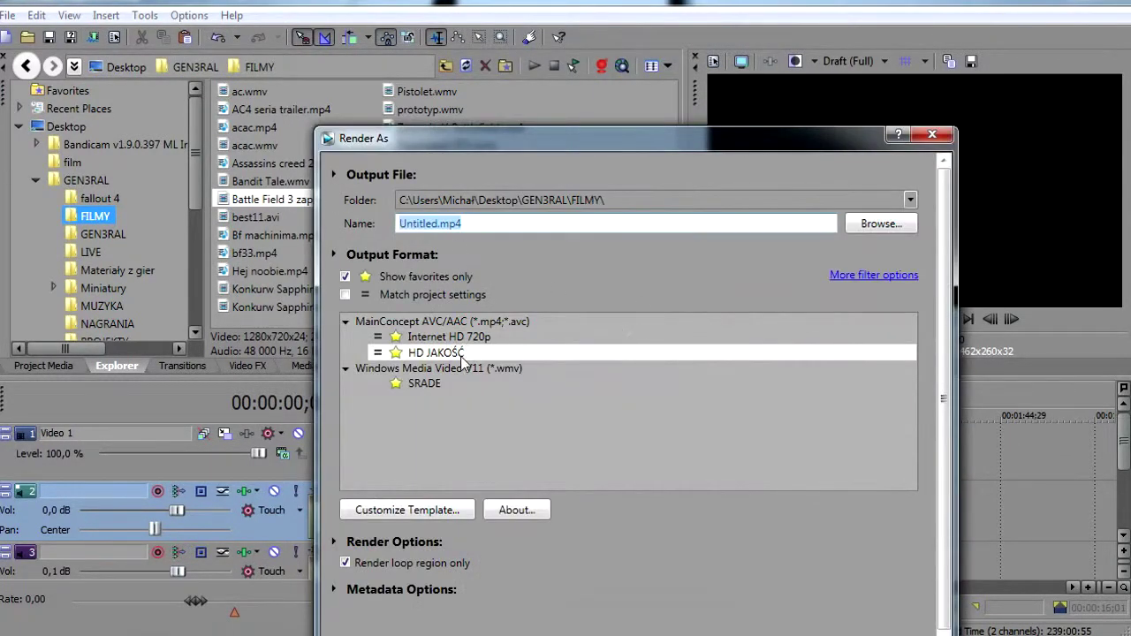
click(460, 383)
click(446, 352)
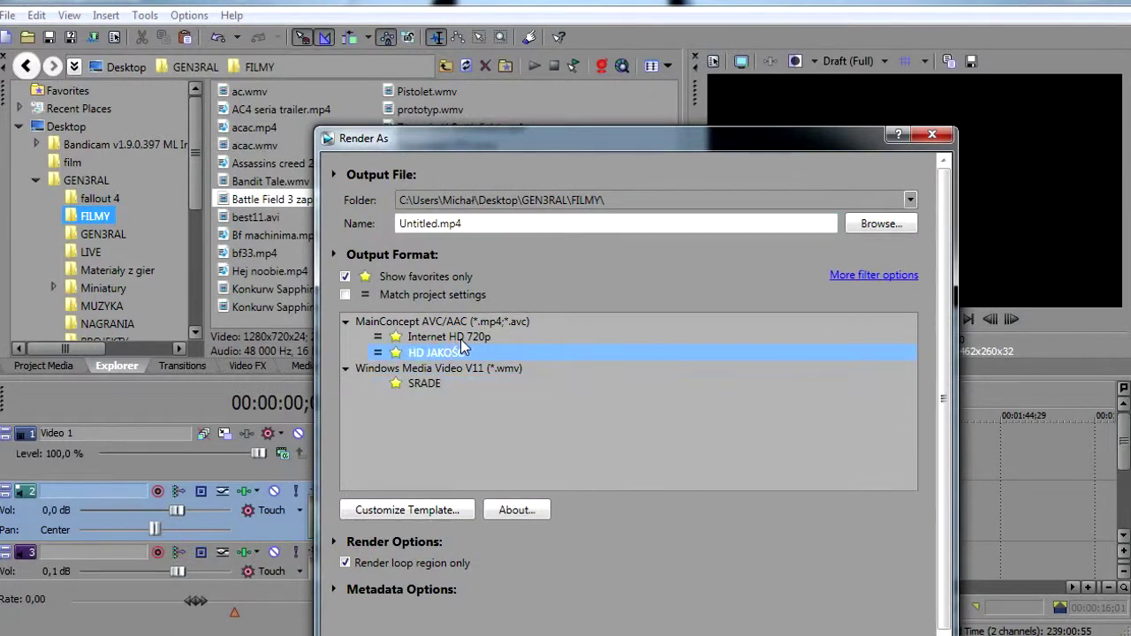
click(460, 338)
click(460, 353)
click(461, 342)
click(465, 353)
click(471, 337)
click(345, 322)
click(346, 322)
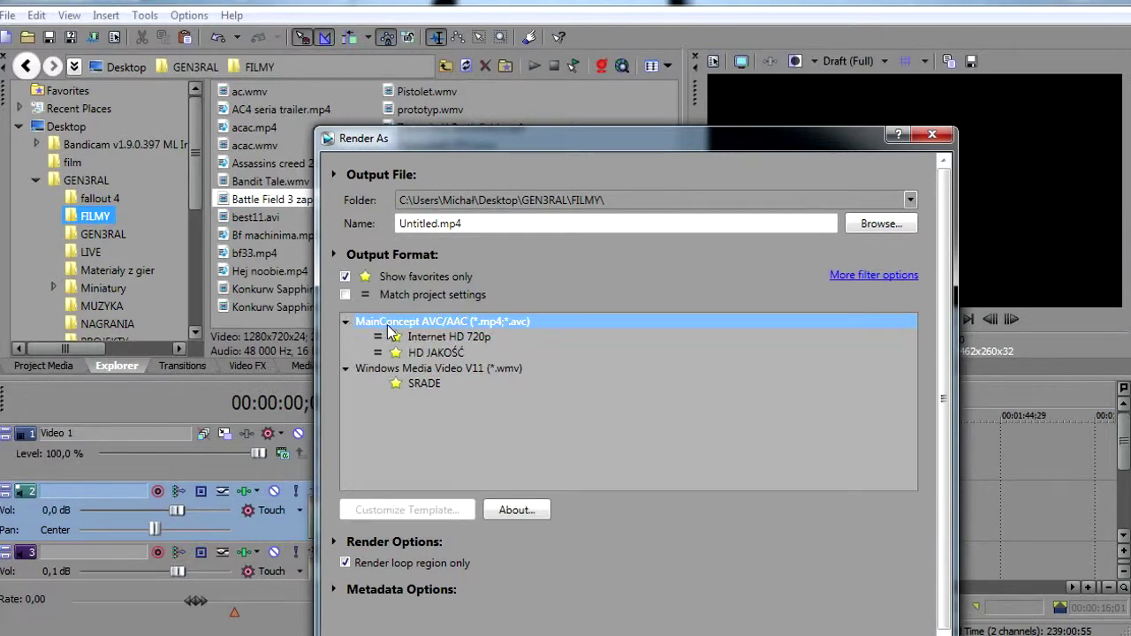
Step: List all render formats instead of favorites only and select Internet HD 720p under MainConcept AVC/AAC
click(344, 277)
drag(911, 329, 618, 352)
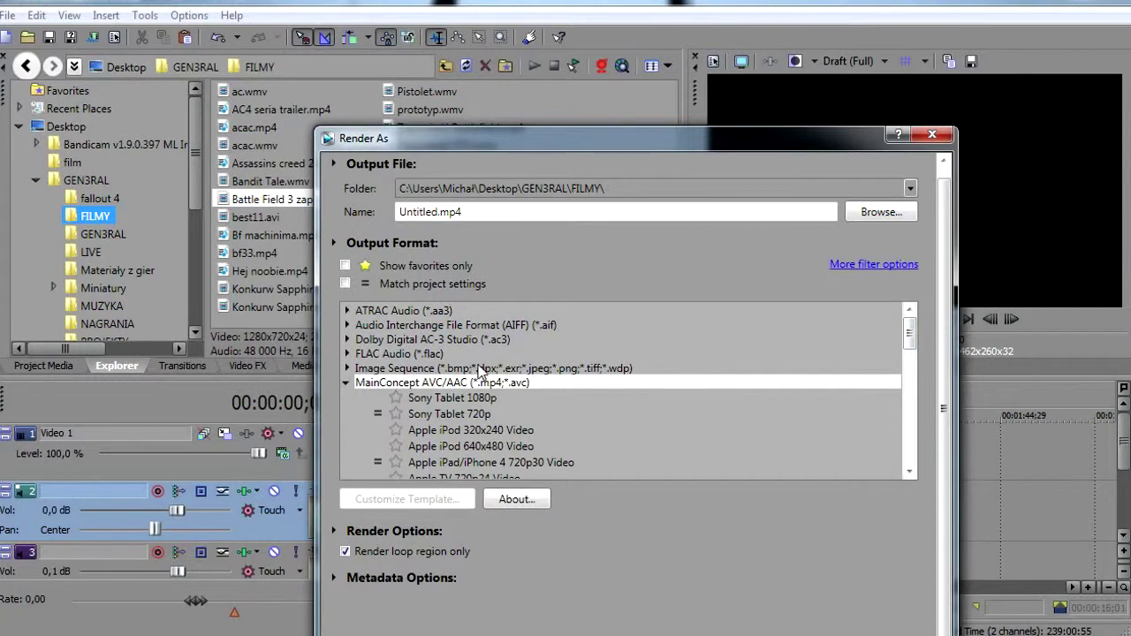
drag(911, 327, 910, 357)
click(493, 394)
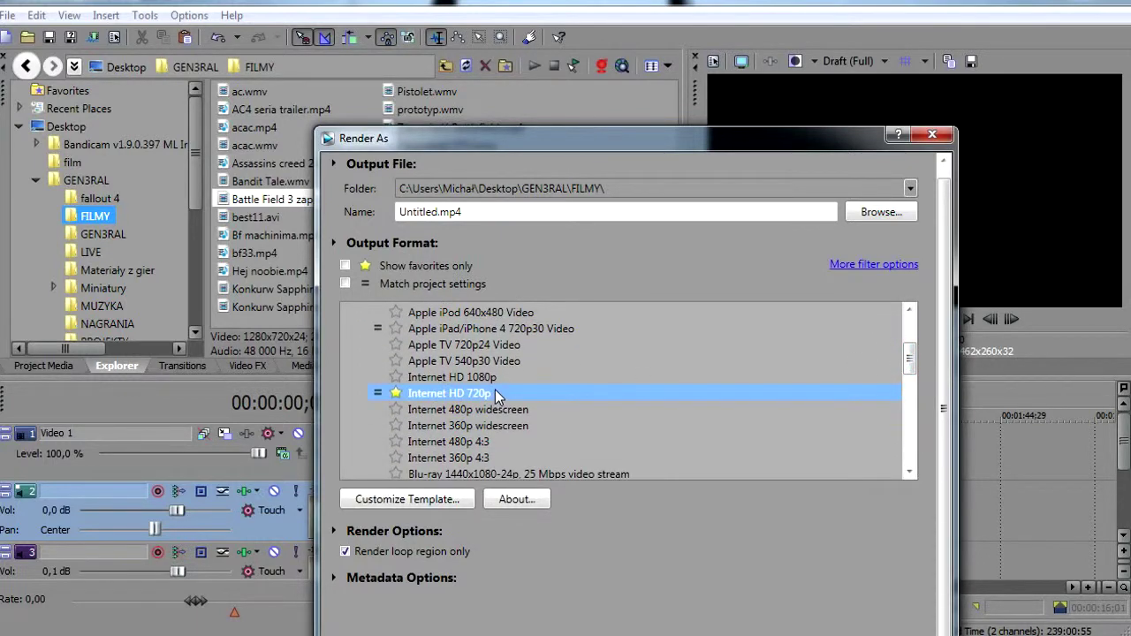
Step: Select the HD JAKOŚĆ render template and open its custom settings
scroll(497, 395, down, 2)
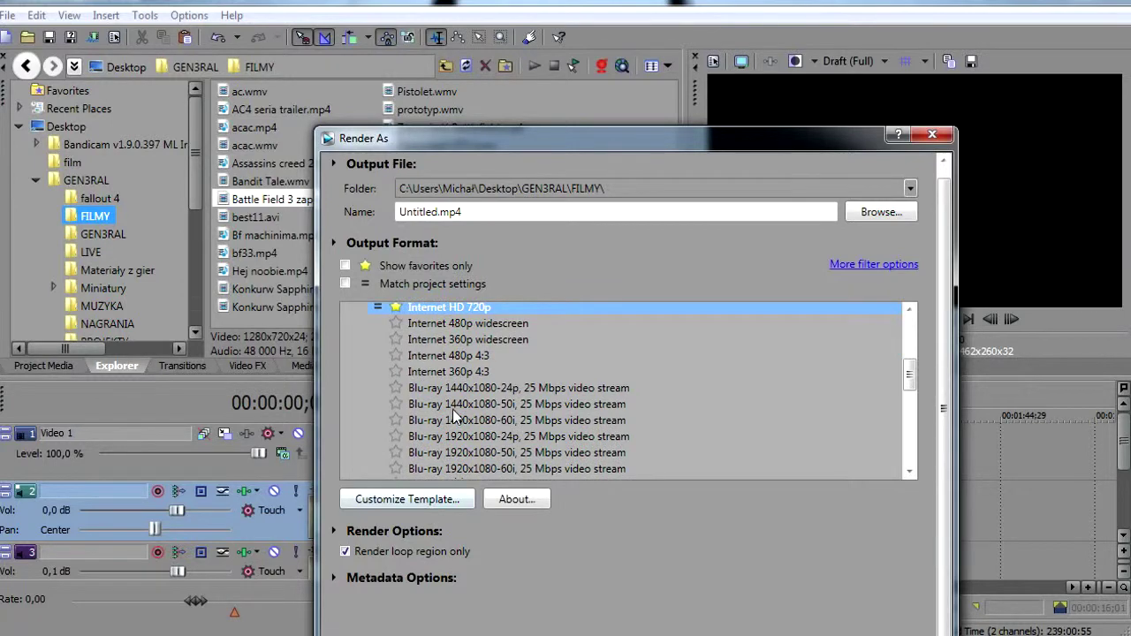
scroll(452, 409, down, 2)
click(461, 398)
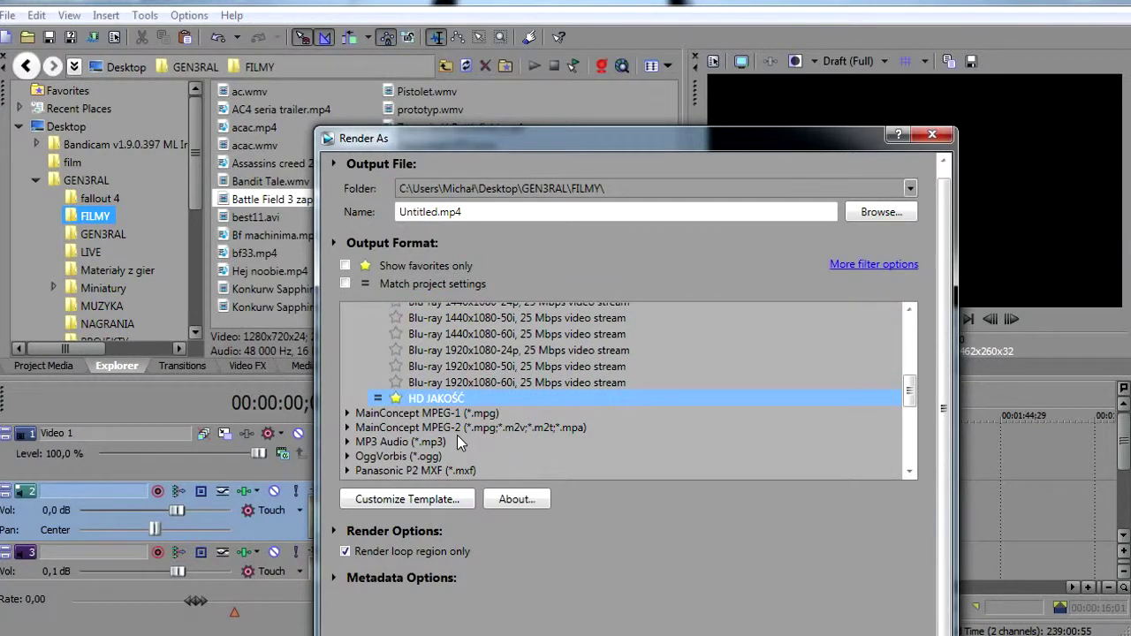
click(433, 500)
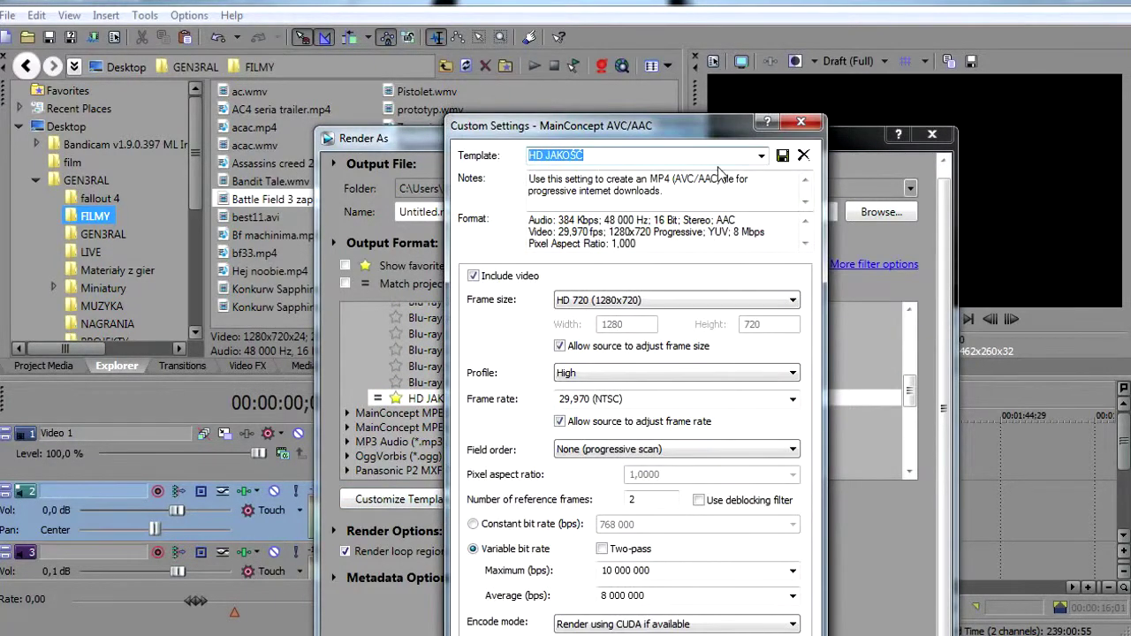
drag(667, 137, 548, 48)
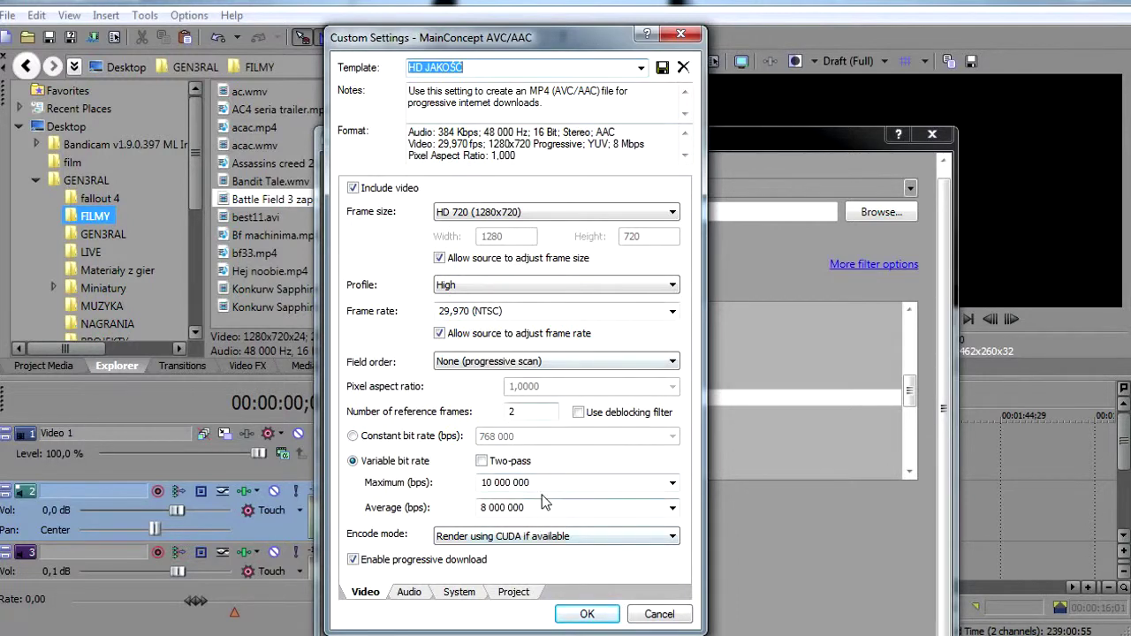
Step: Examine the template's profile, frame rate and maximum bit rate options and close the custom settings without saving
click(488, 284)
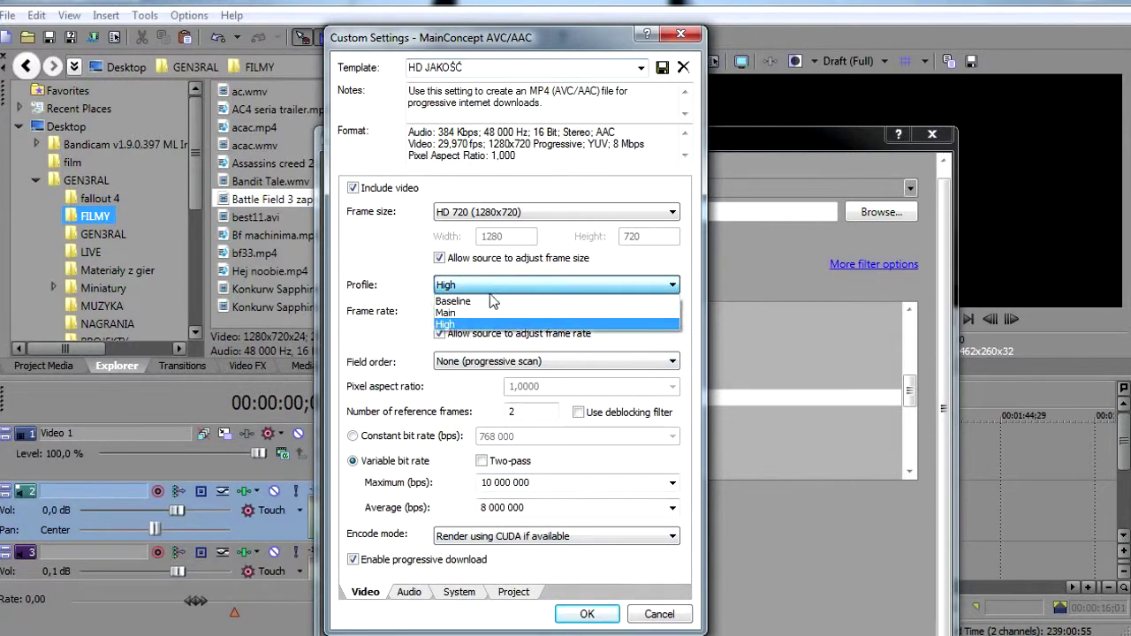
click(392, 300)
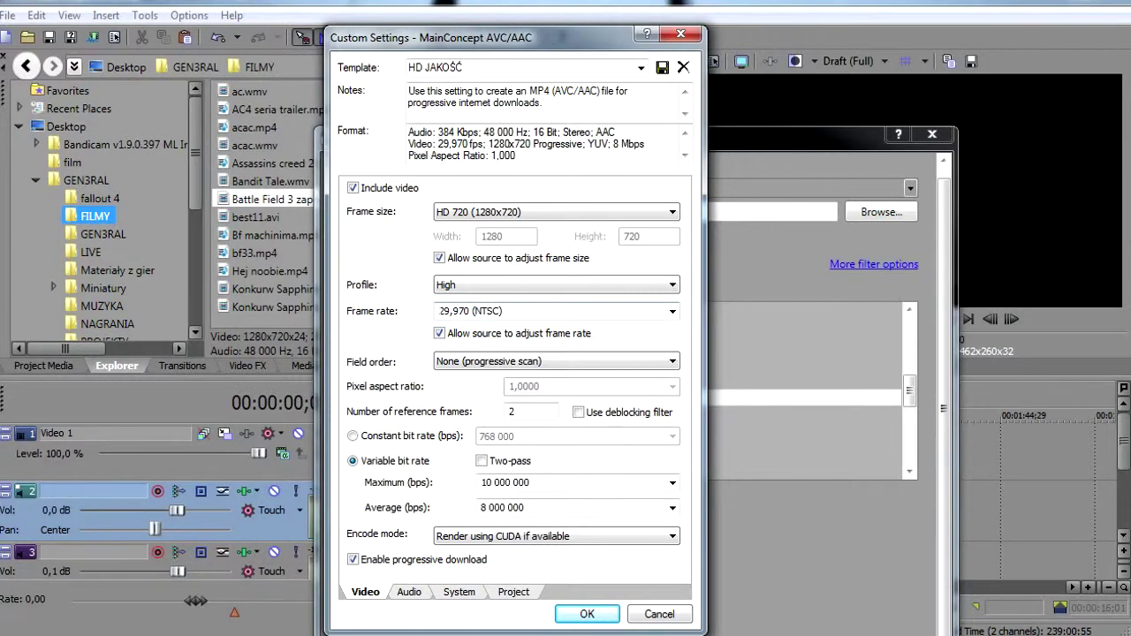
click(447, 310)
click(475, 311)
drag(439, 310, 468, 311)
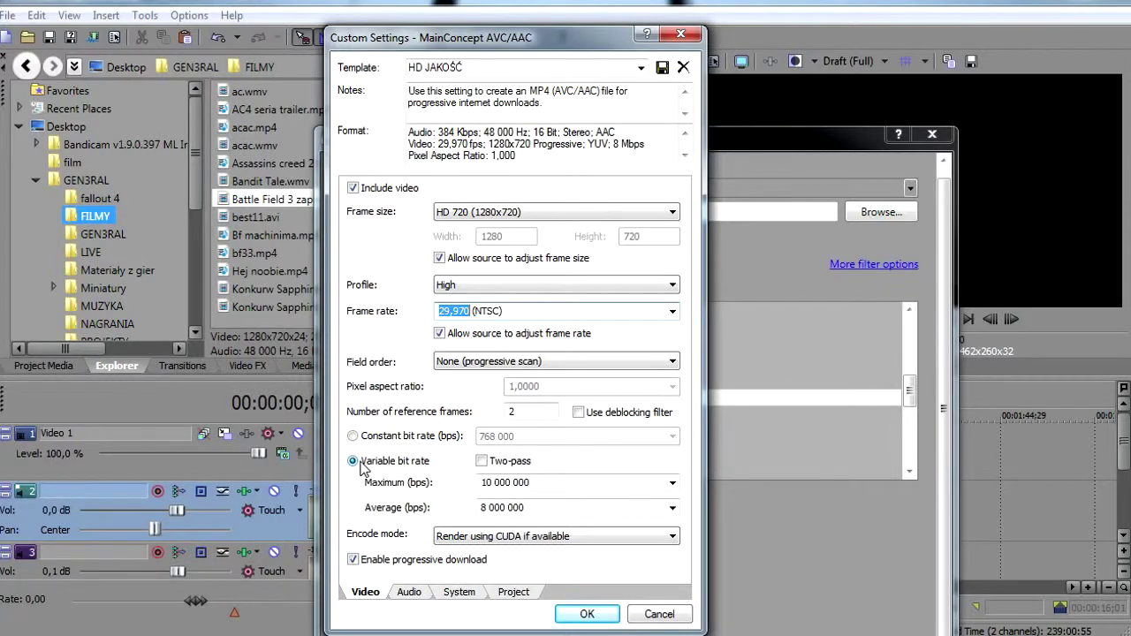
click(557, 483)
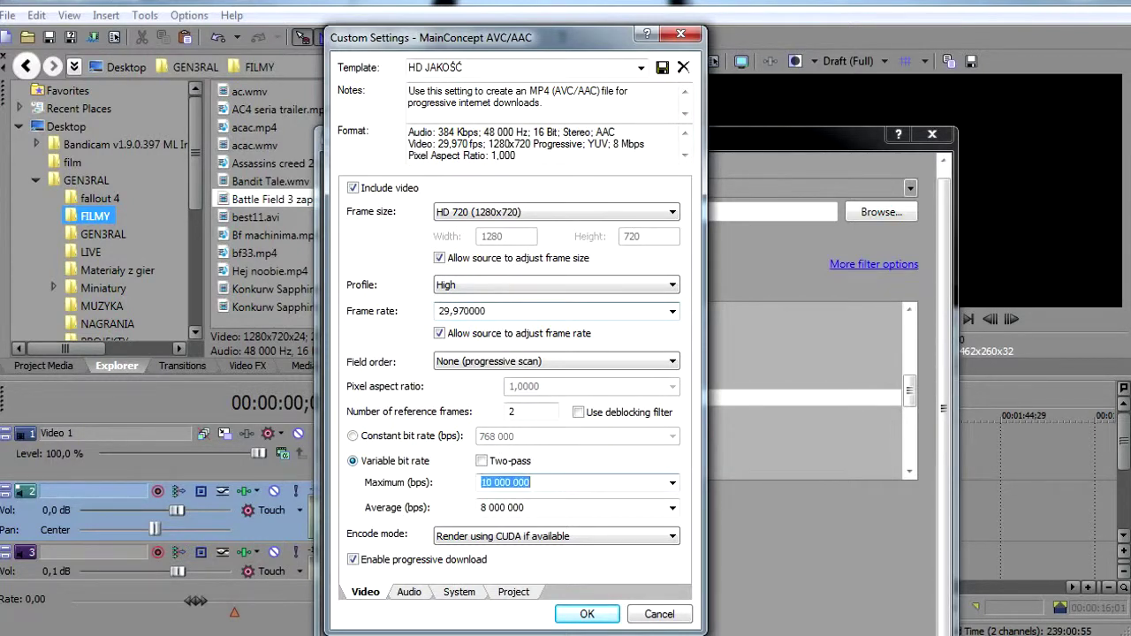
click(673, 482)
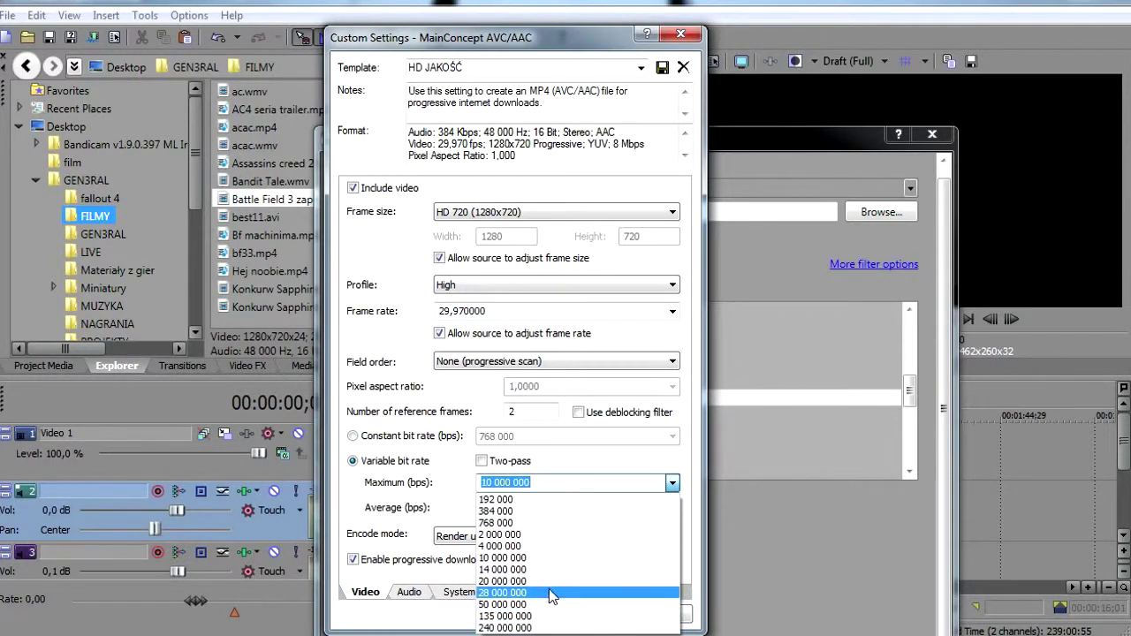
click(419, 489)
click(680, 34)
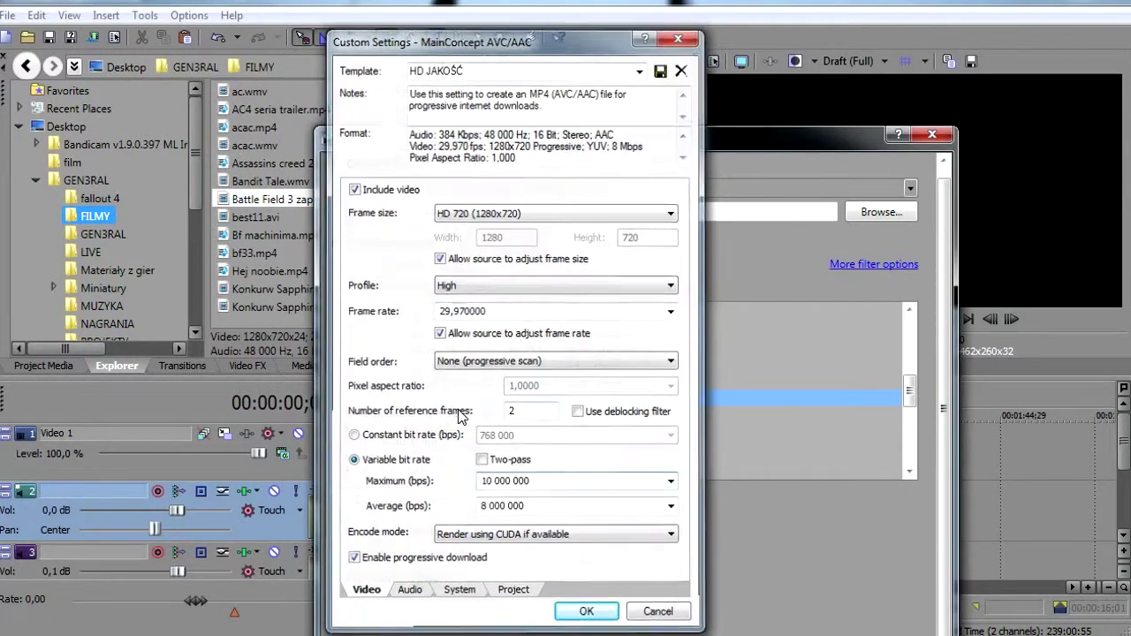
Step: Select the Internet HD 720p render template, examine its custom video settings and close them without saving
scroll(468, 388, up, 2)
click(494, 309)
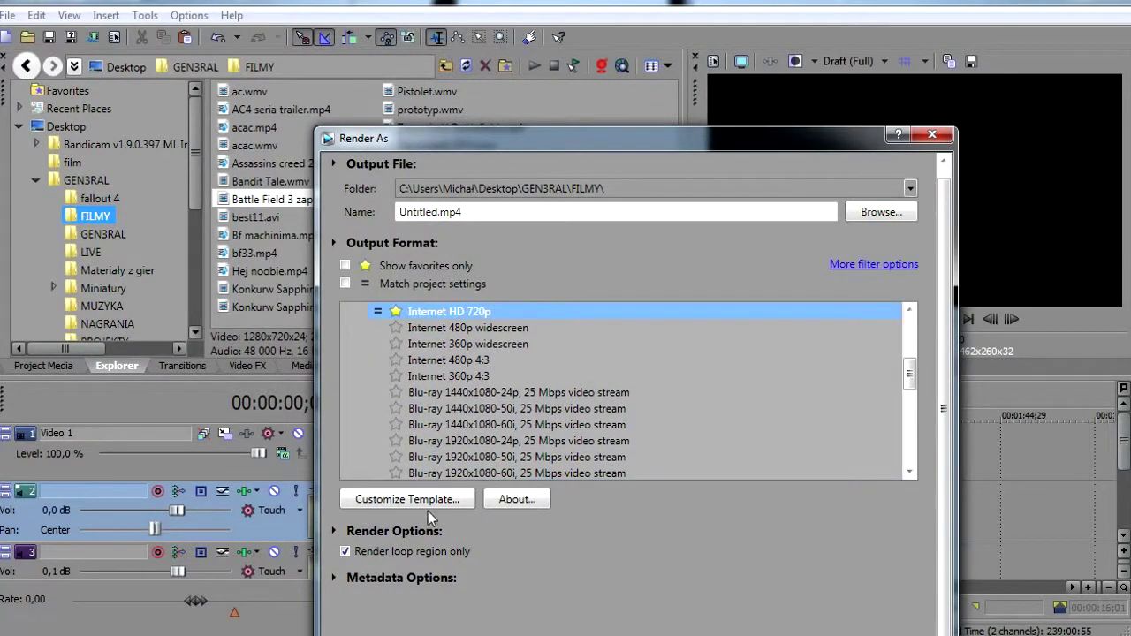
click(439, 500)
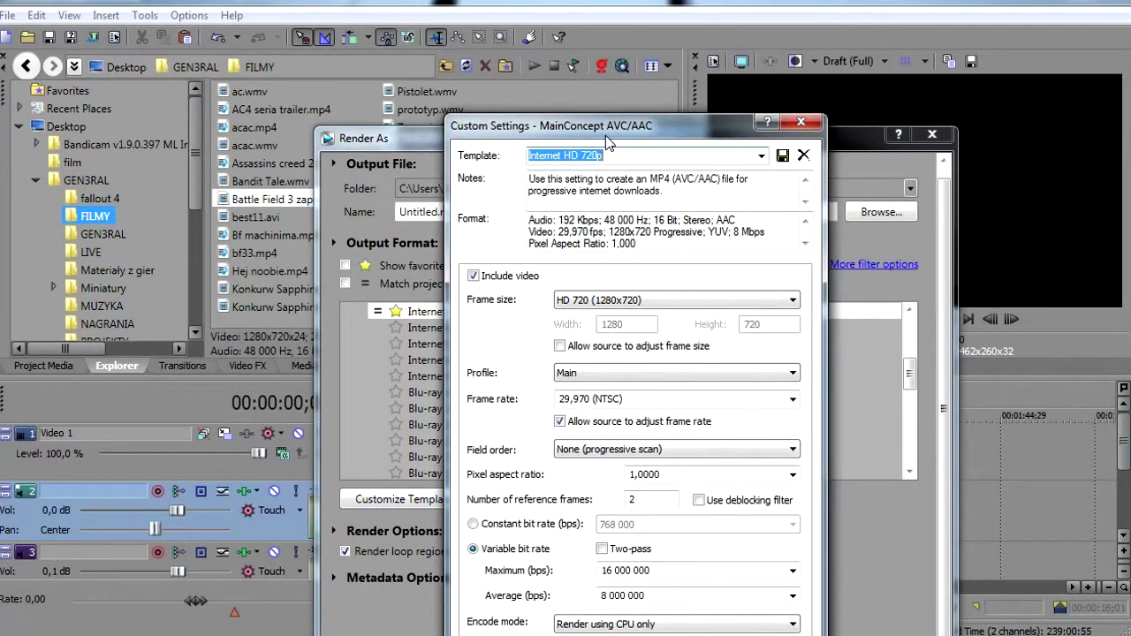
drag(608, 141, 499, 66)
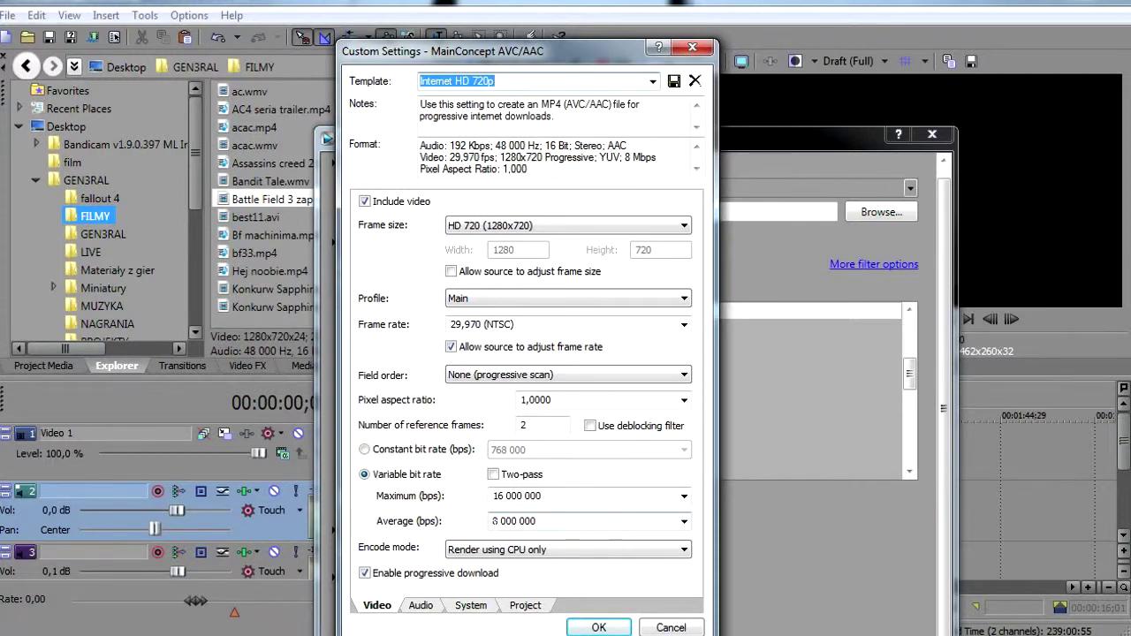
click(692, 47)
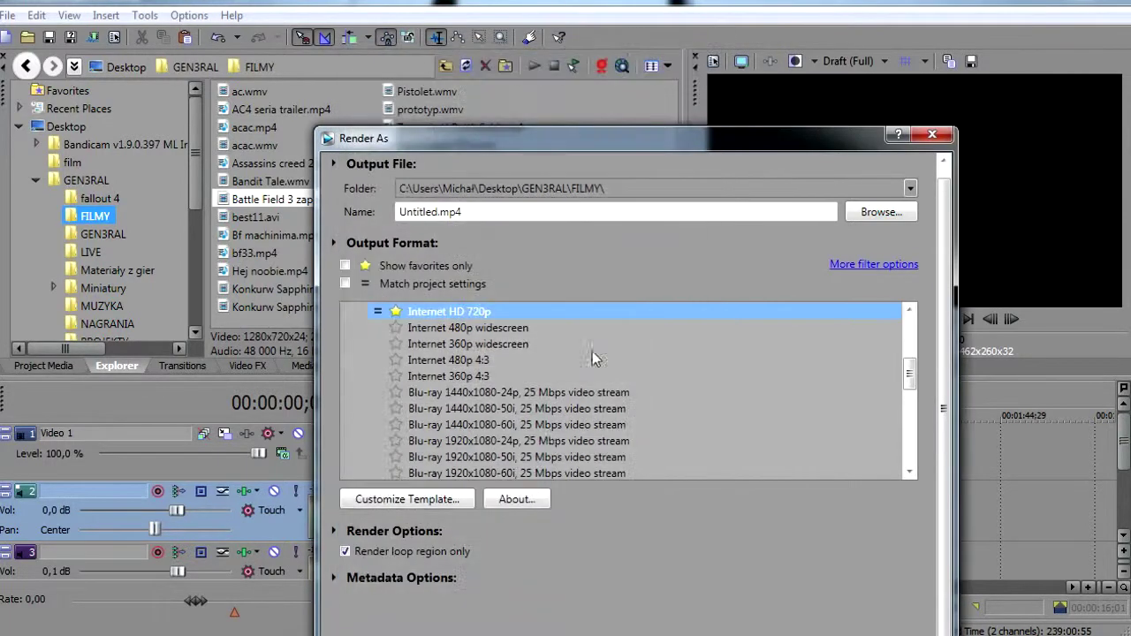
Step: Select the HD JAKOŚĆ render template and open its custom settings
scroll(530, 446, down, 2)
click(521, 403)
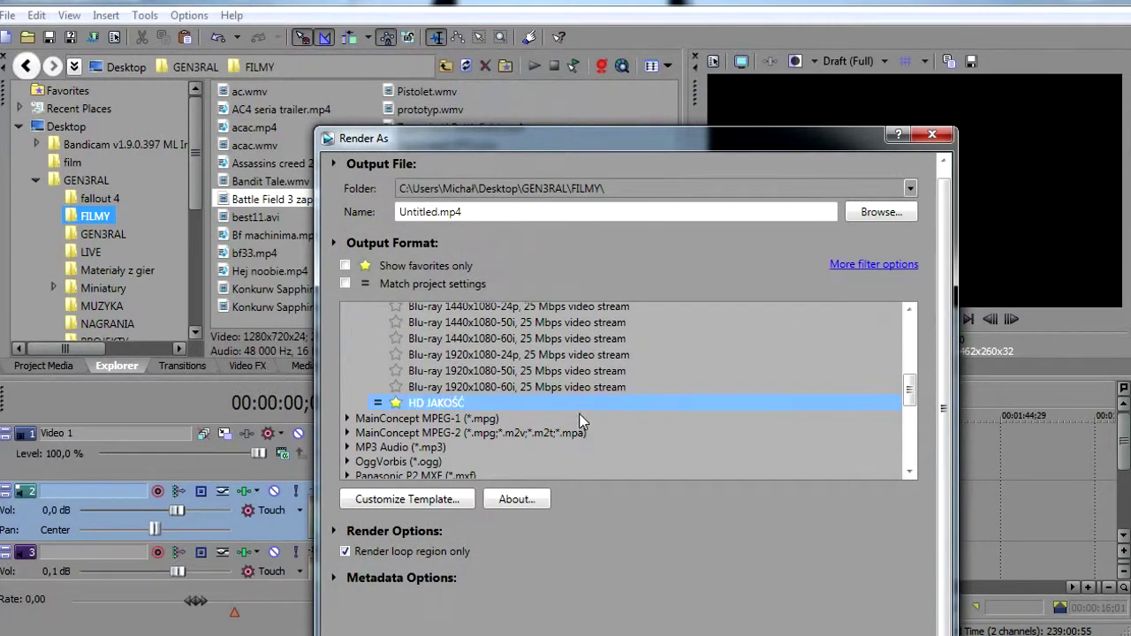
click(468, 504)
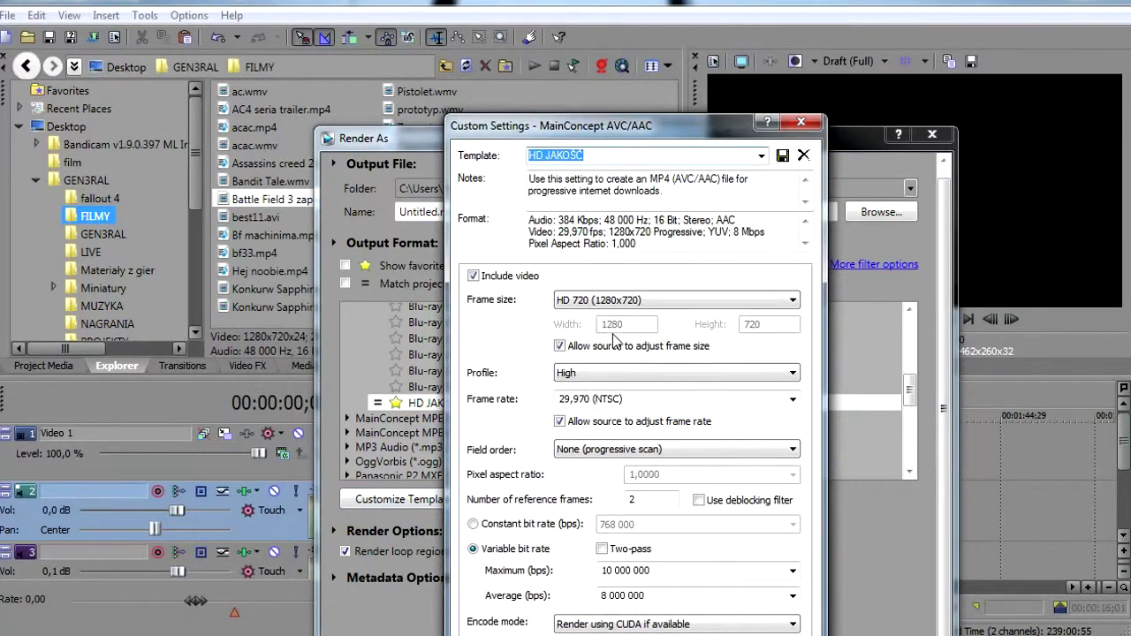
drag(642, 125, 529, 34)
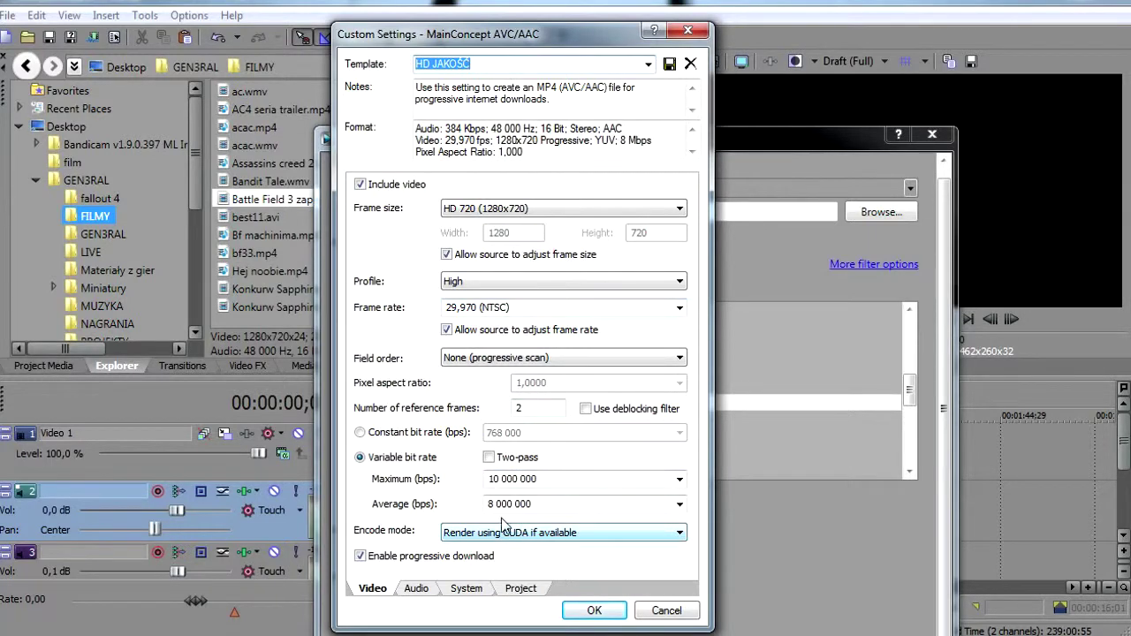
Step: Review the template's encode mode options and choose Render using CUDA if available
click(524, 536)
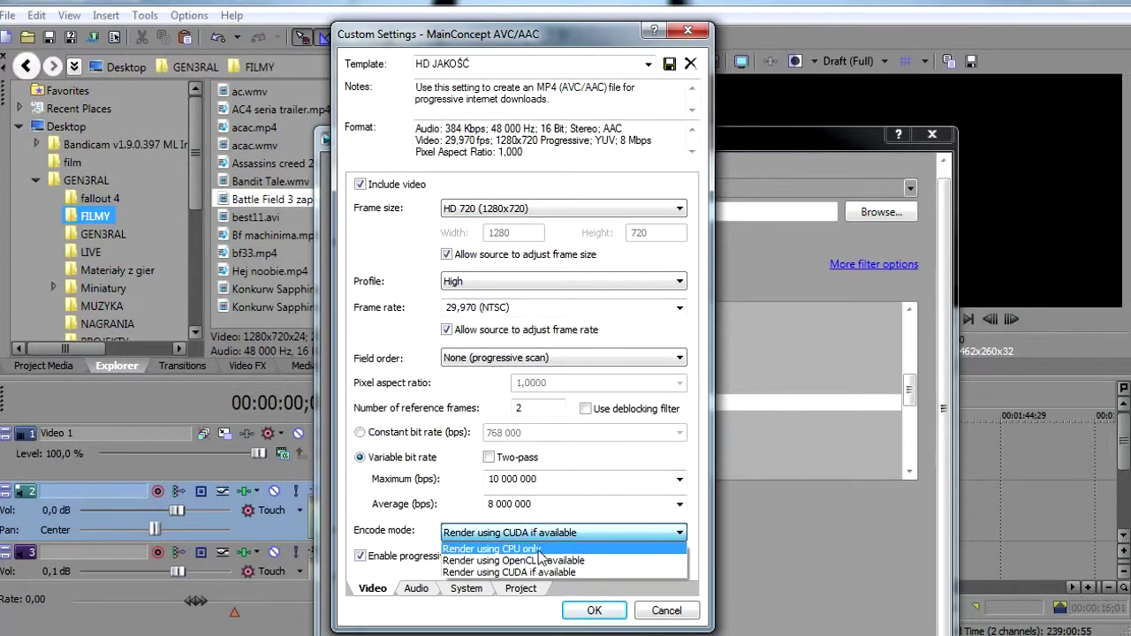
click(566, 535)
click(571, 535)
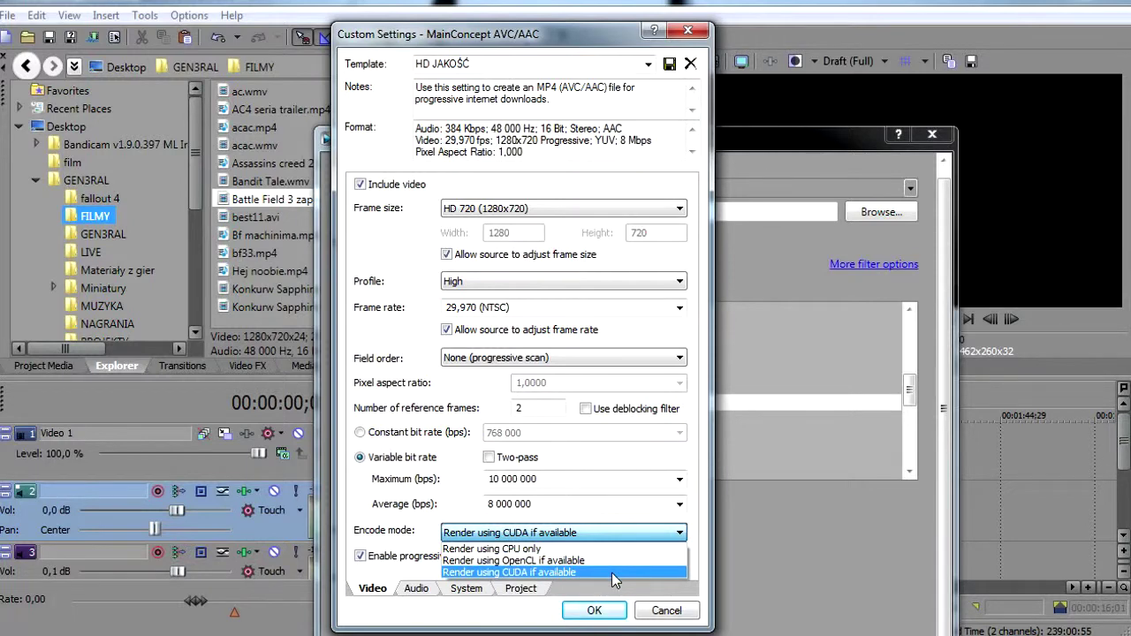
click(615, 579)
click(562, 534)
click(579, 576)
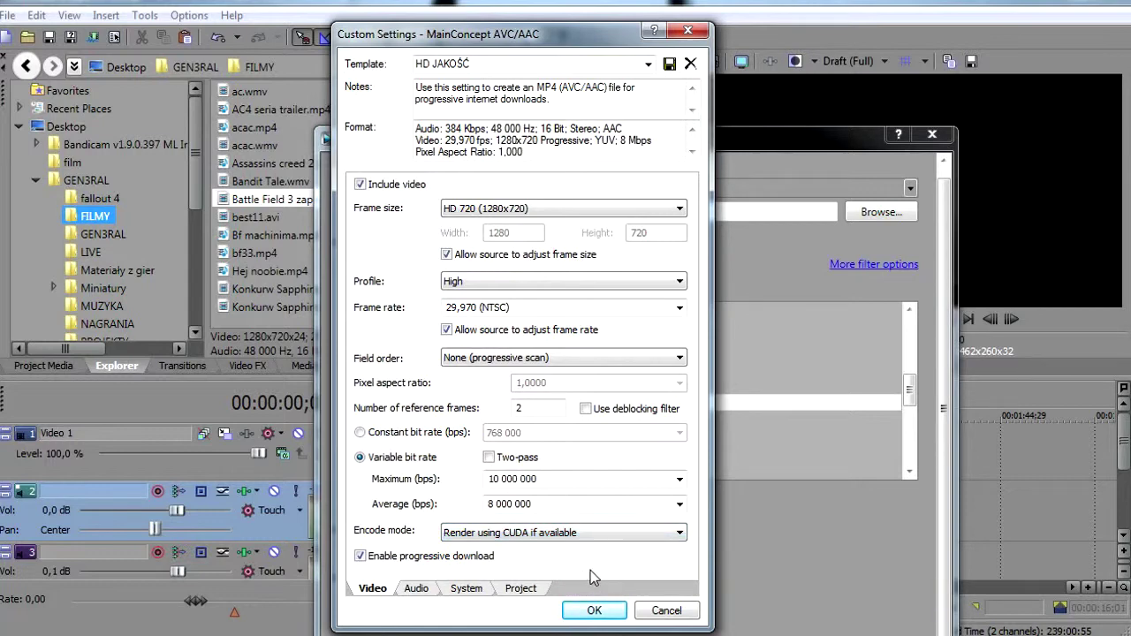
click(574, 533)
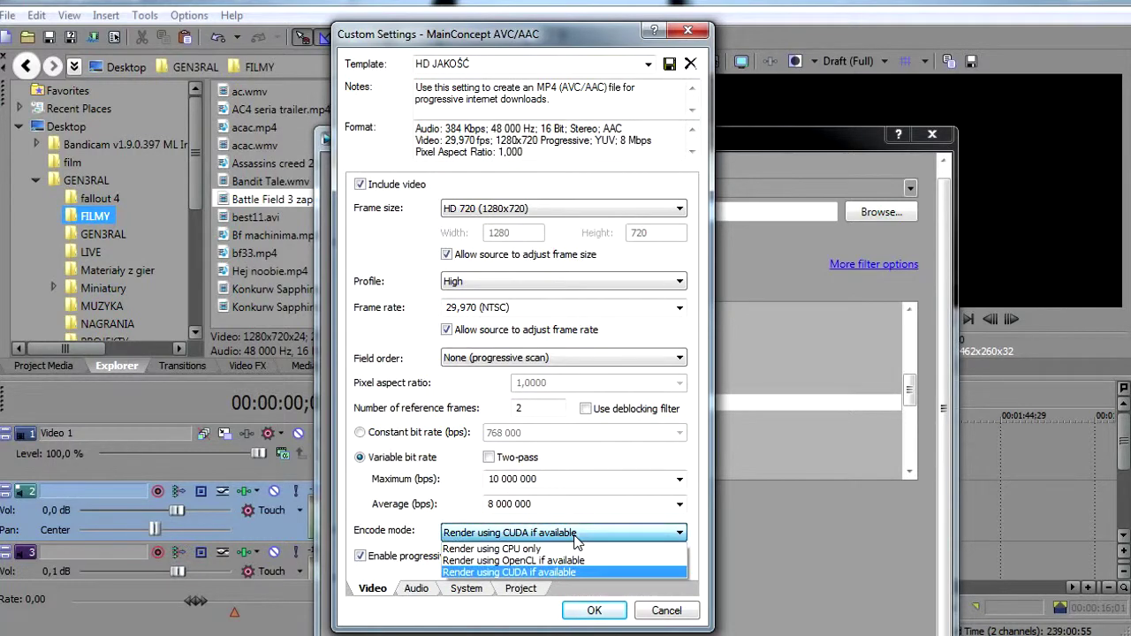
click(574, 534)
click(574, 533)
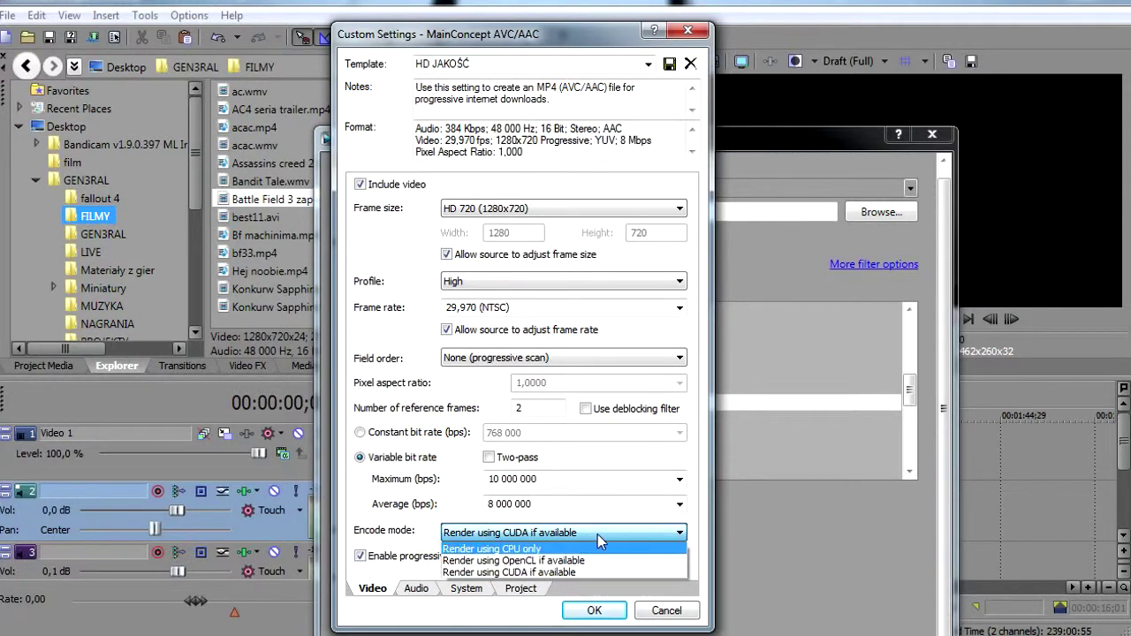
click(530, 573)
Step: Examine the template's audio, system and project settings and accept the custom settings
click(415, 588)
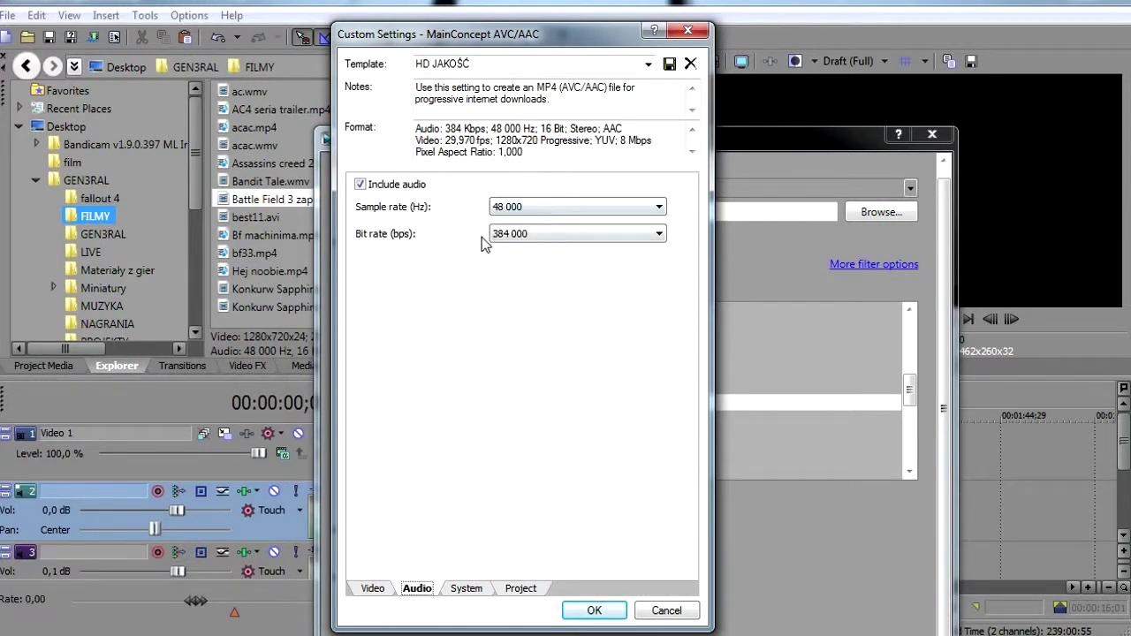
click(463, 591)
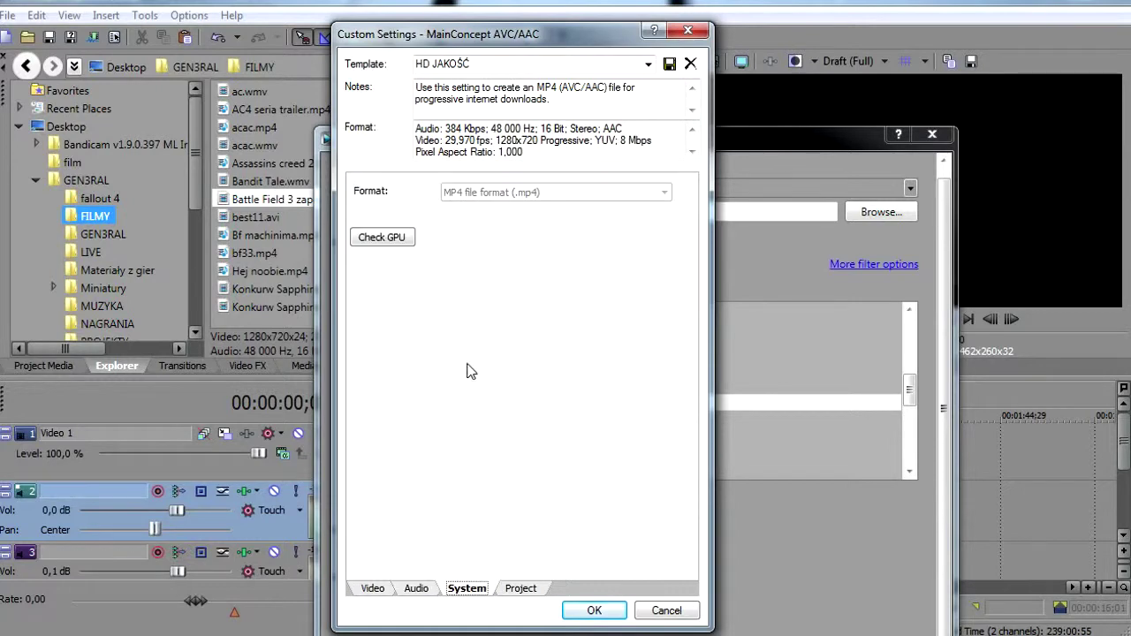
click(521, 590)
click(372, 588)
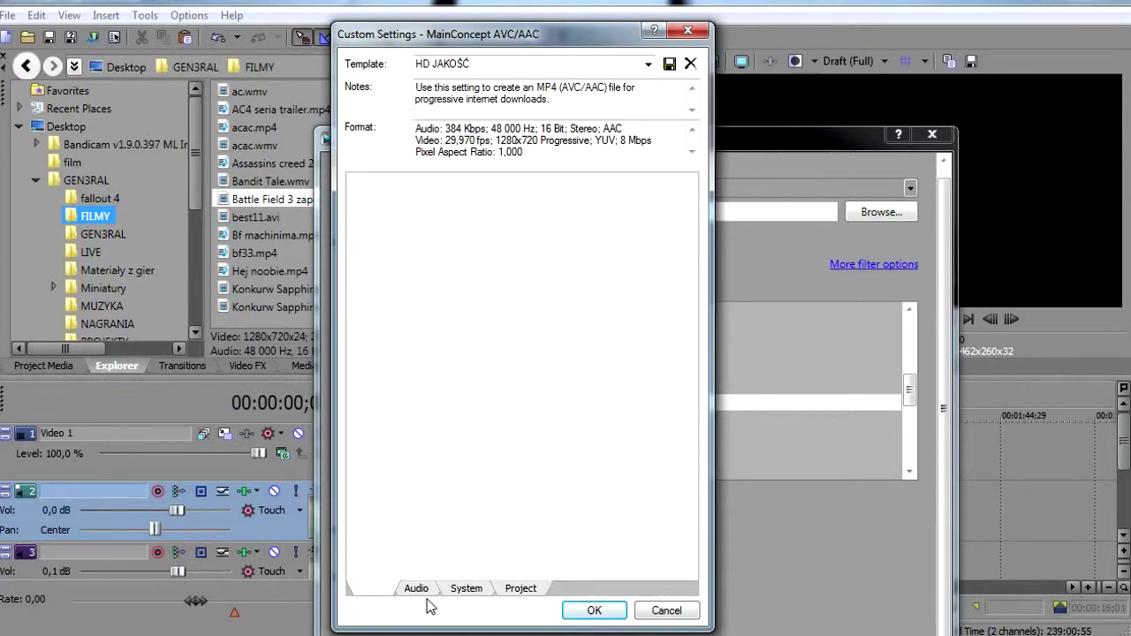
click(593, 612)
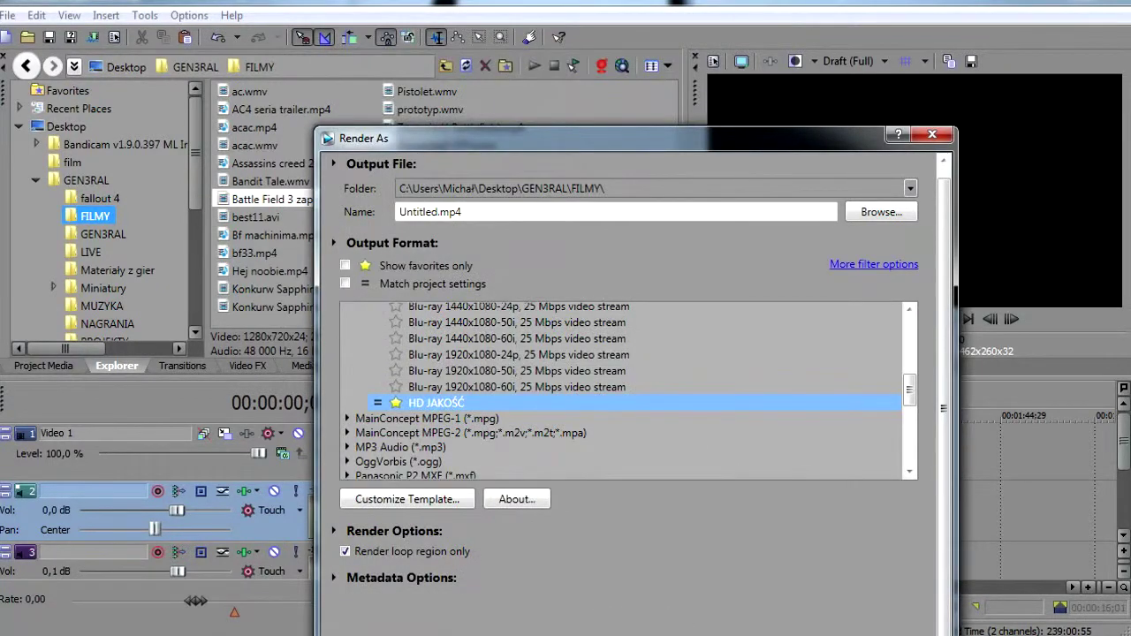
Step: Turn off rendering the loop region only and close the render settings without rendering
drag(697, 143, 655, 98)
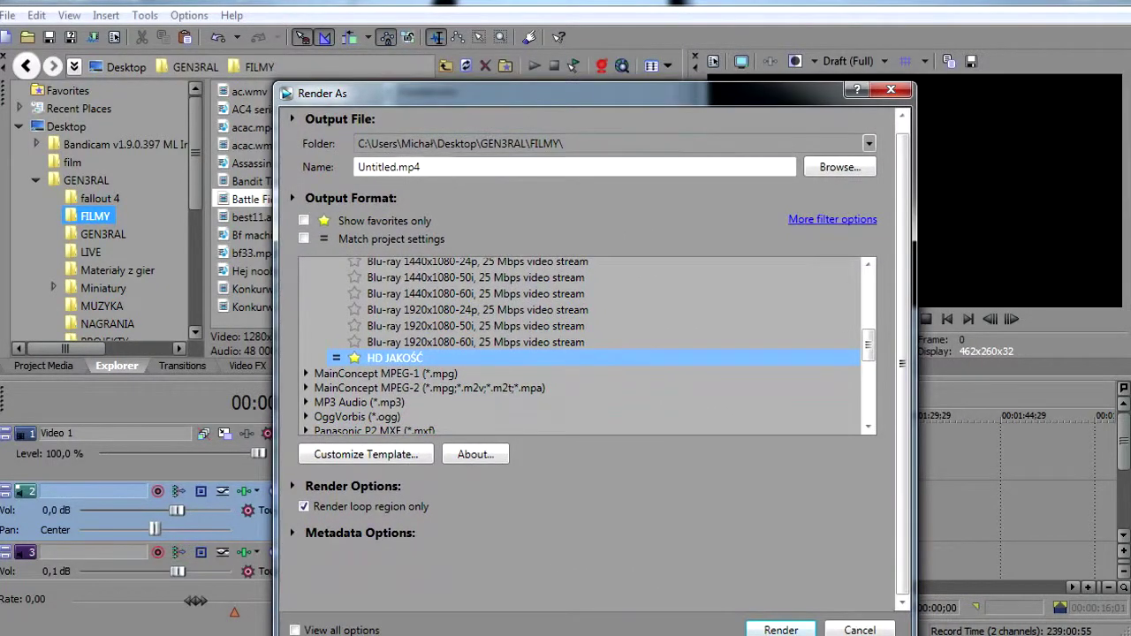
click(737, 173)
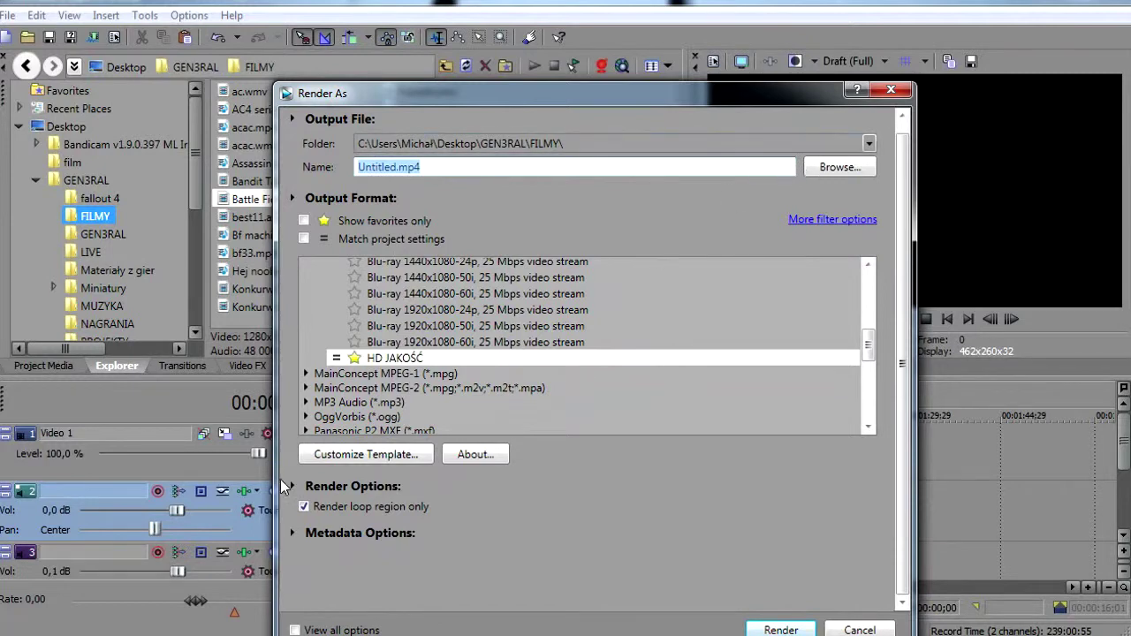
click(304, 507)
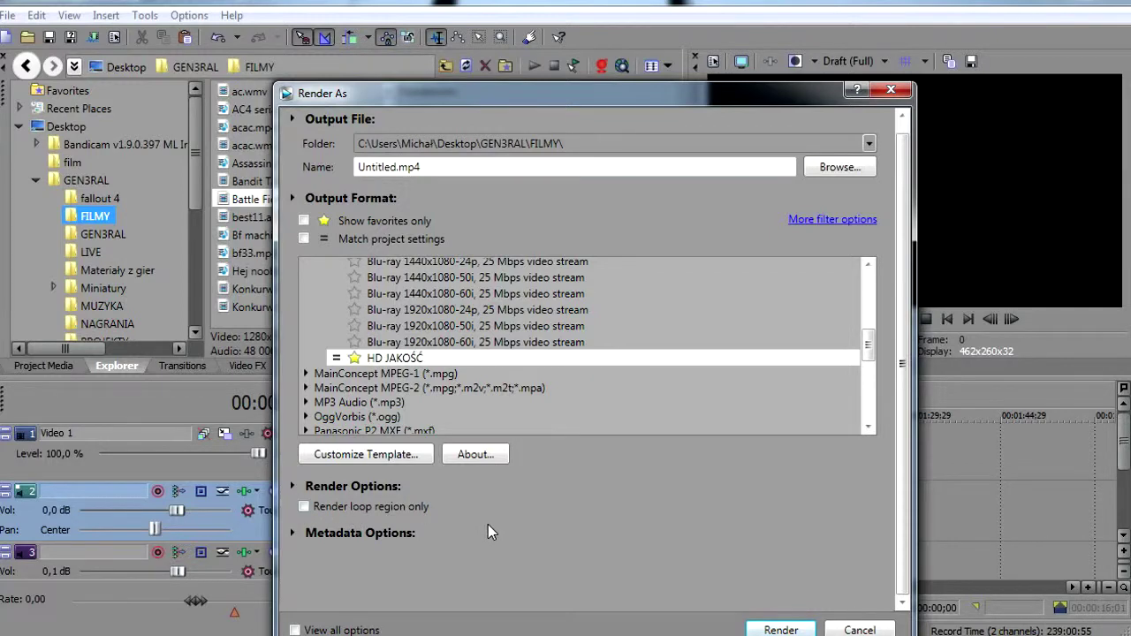
drag(582, 68, 570, 36)
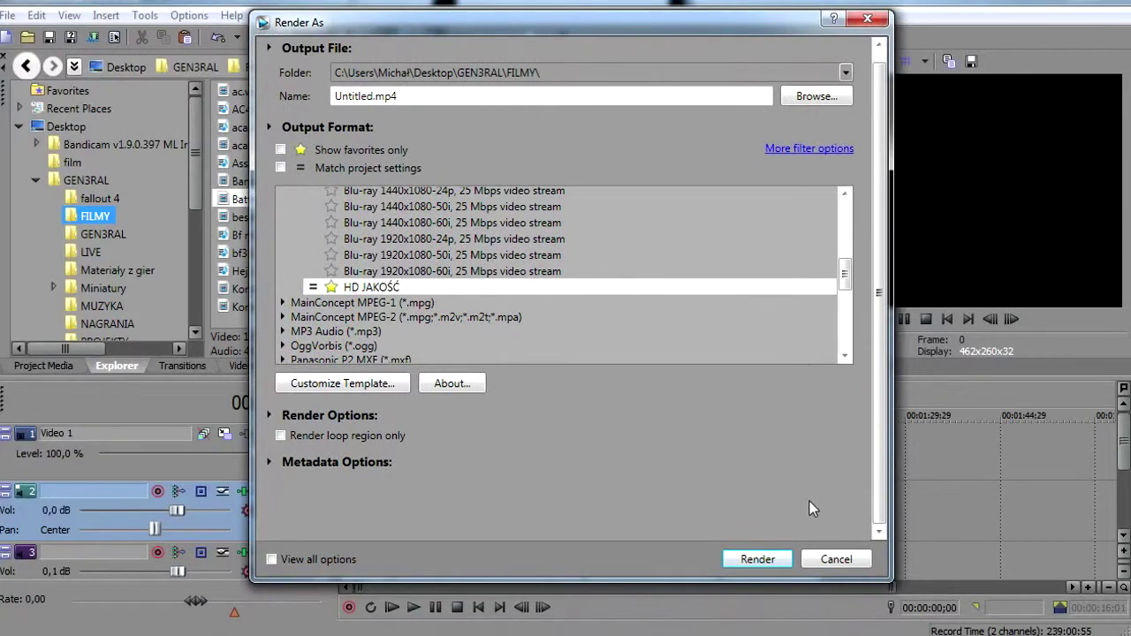
click(840, 557)
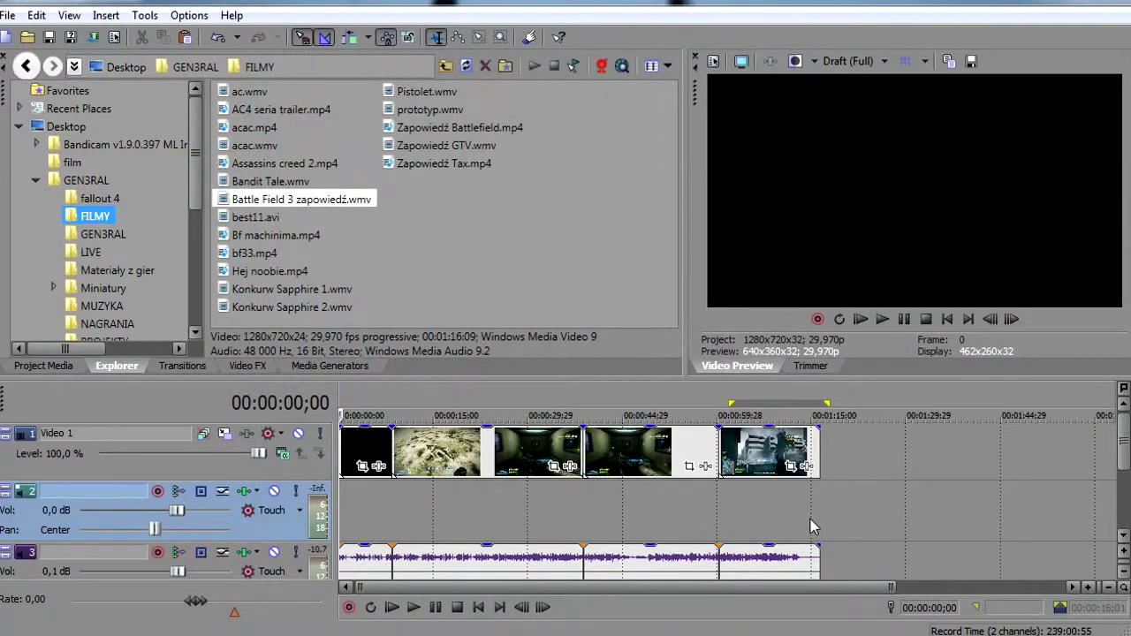
Step: Check the start and end of the edited footage on the timeline and place the playhead at 00:01:07;29
click(369, 494)
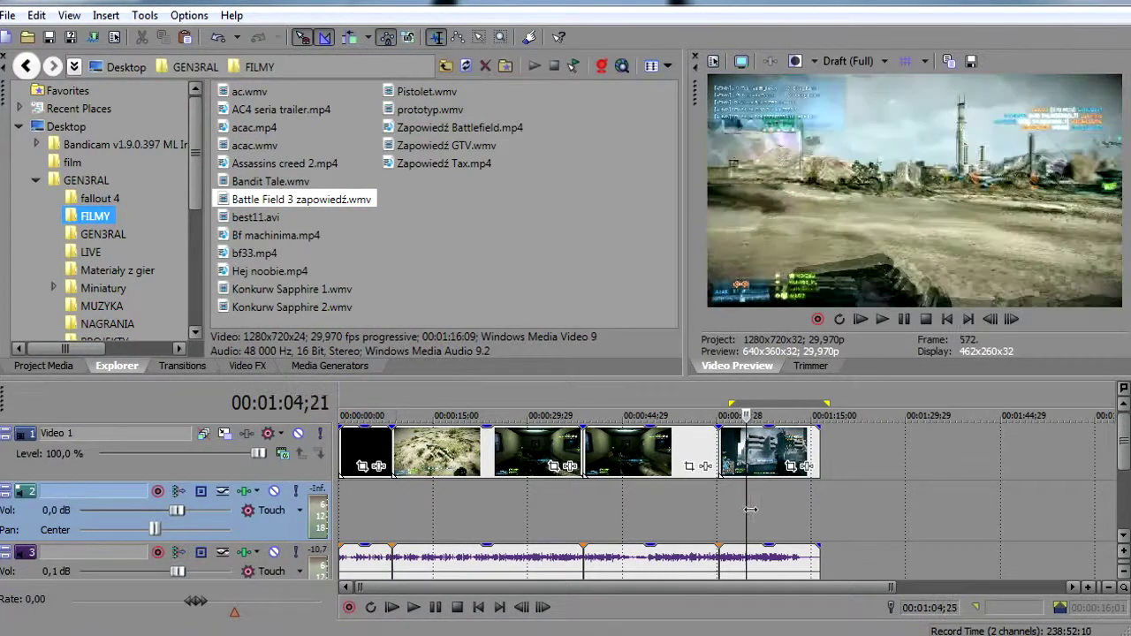
click(836, 499)
click(816, 510)
drag(817, 510, 340, 512)
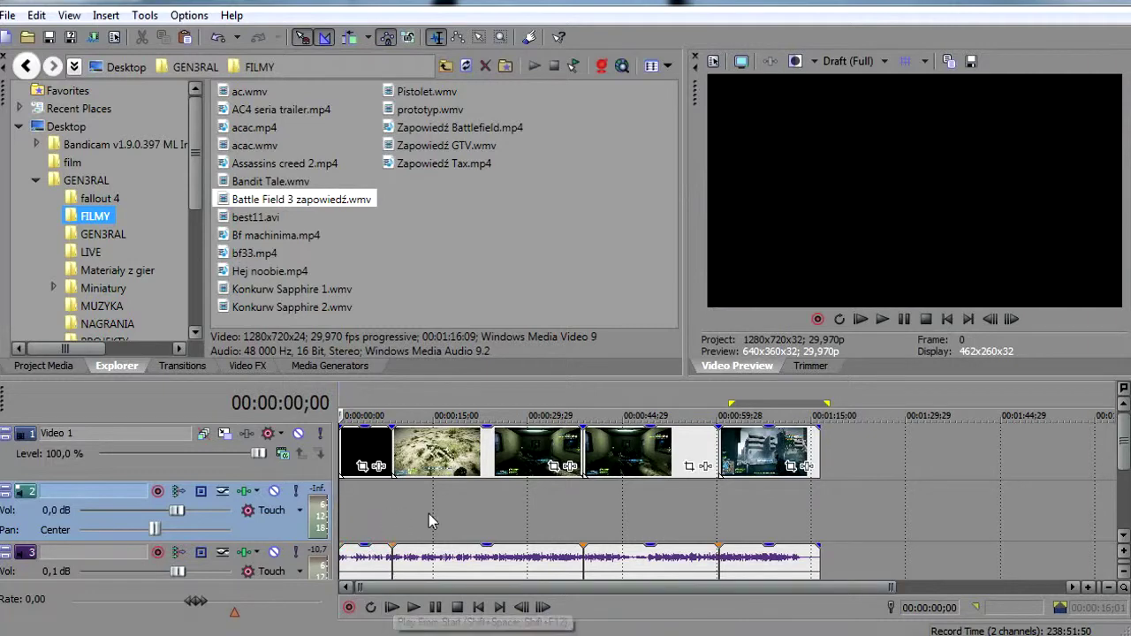
click(766, 505)
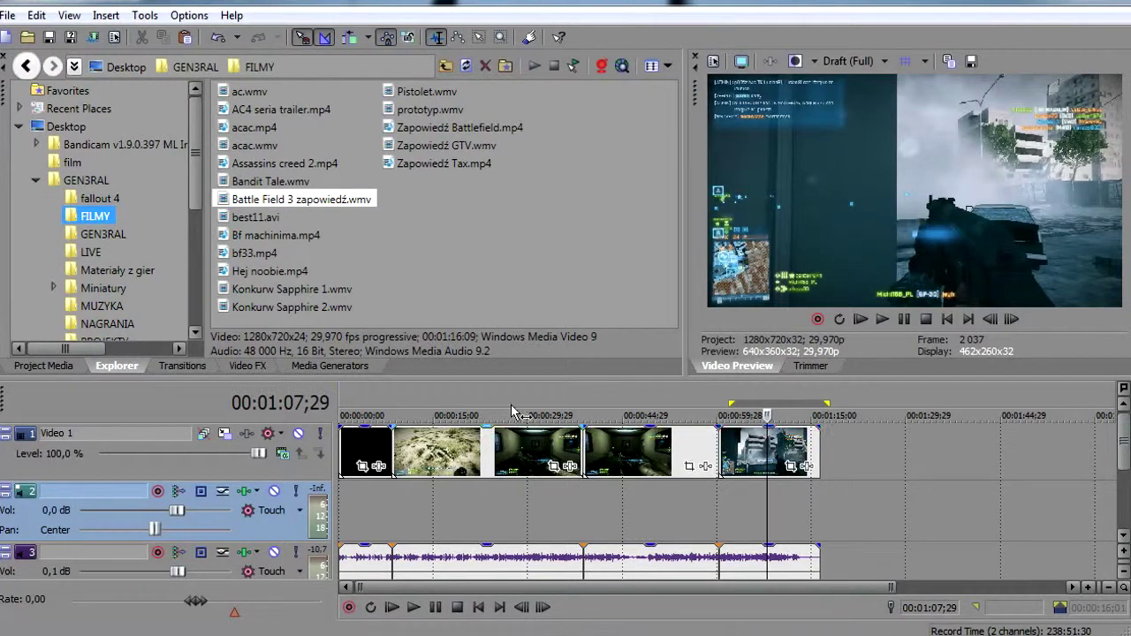
Step: Browse the video effects and view the presets for Cookie Cutter and Color Match
click(257, 368)
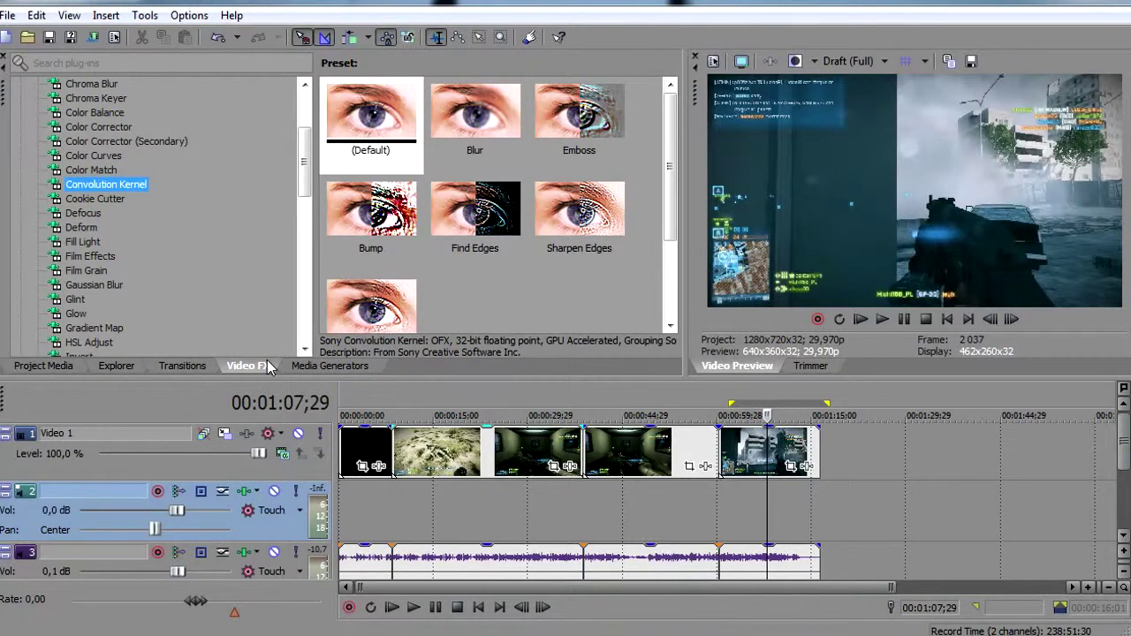
click(104, 199)
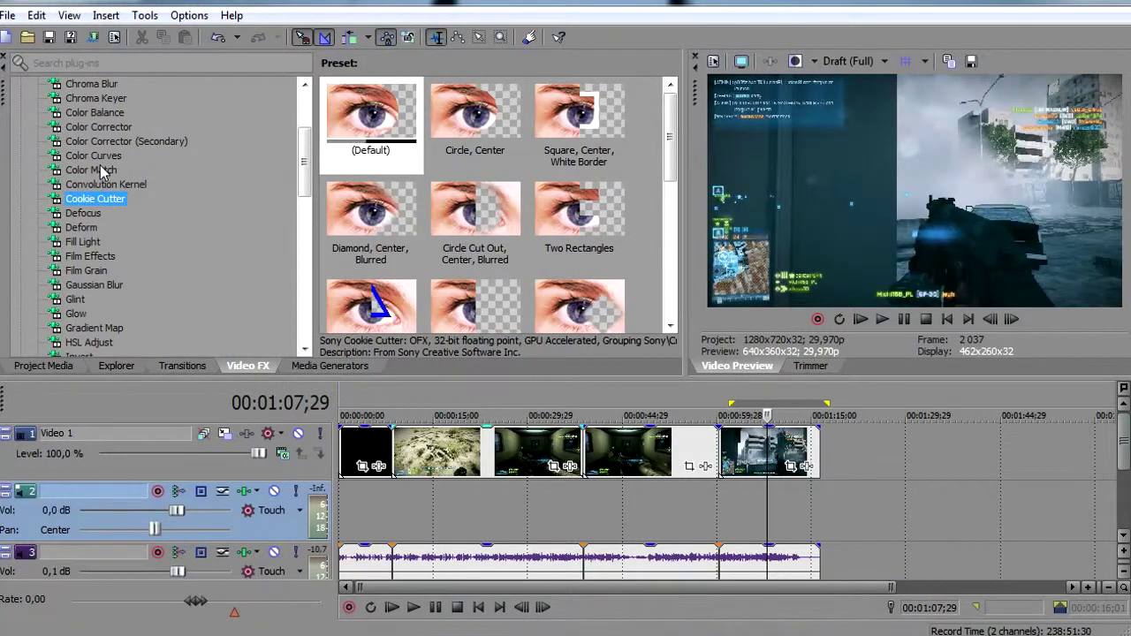
click(102, 170)
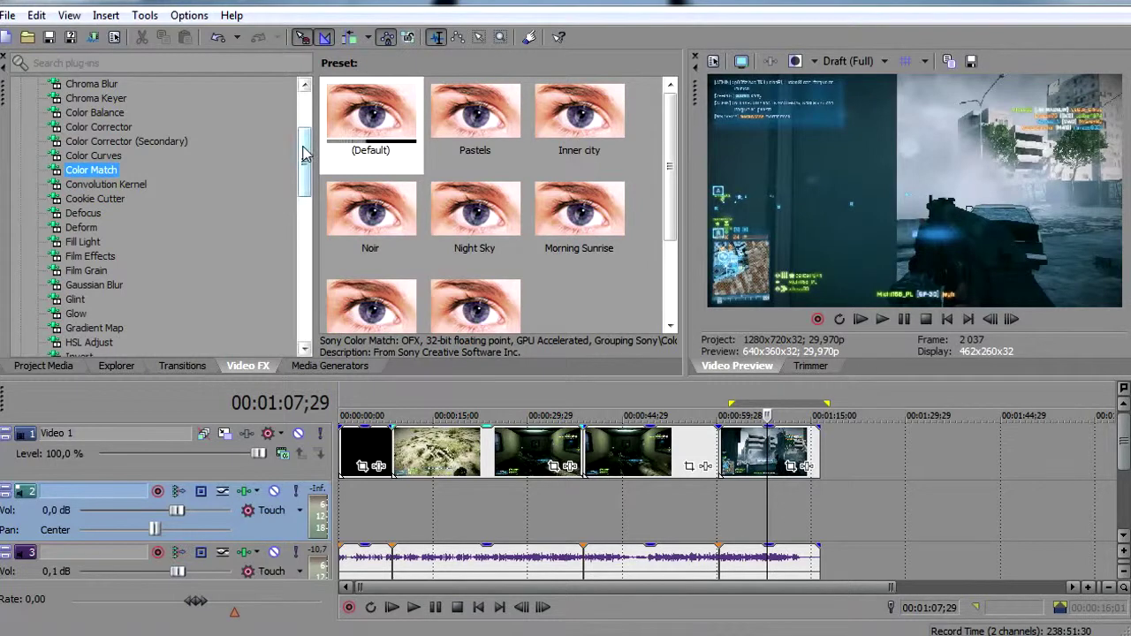
mouse_move(303, 154)
mouse_down()
mouse_move(312, 300)
mouse_move(306, 141)
mouse_up()
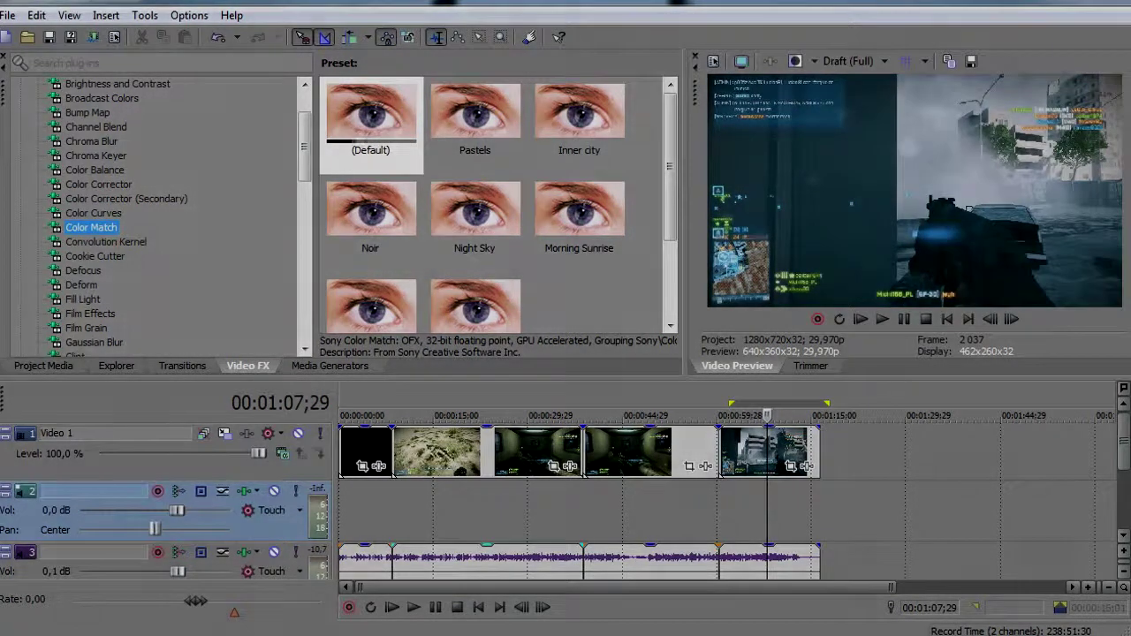
key(alt+Tab)
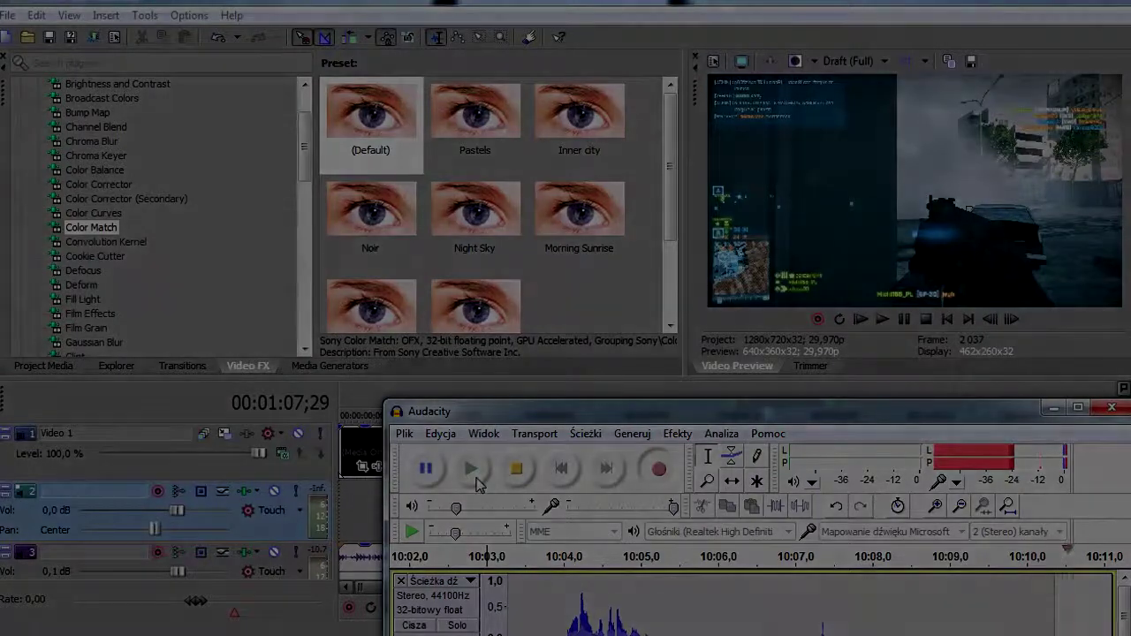